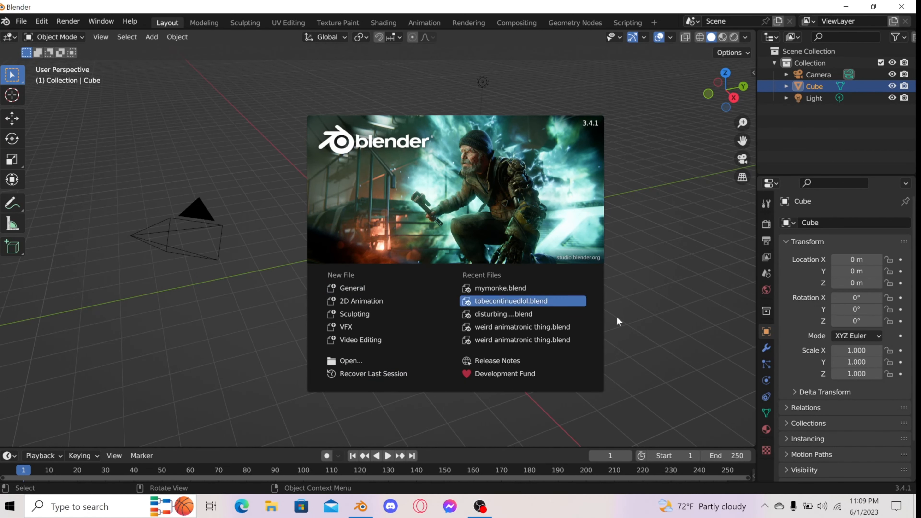
Dismiss the splash screen and delete the default cube, camera and light from the scene
{"action": "left_click", "coordinate": [207, 89]}
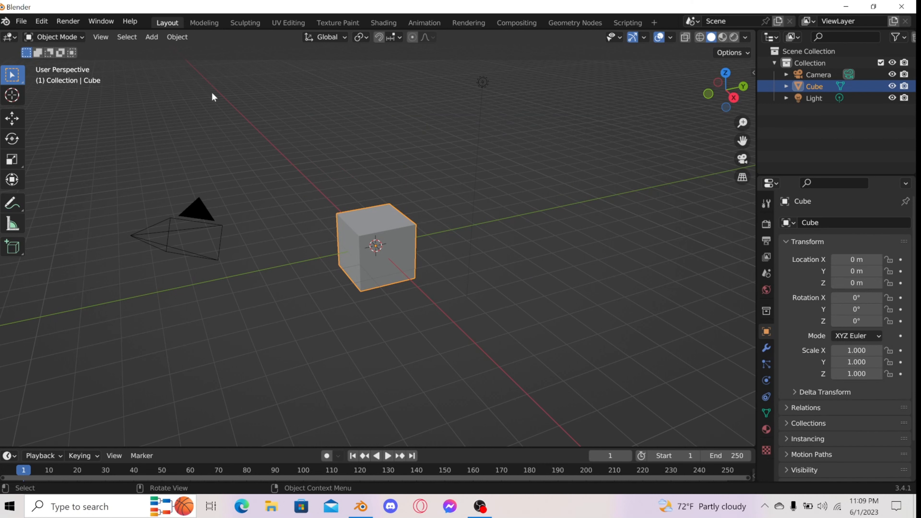
{"action": "key", "text": "a"}
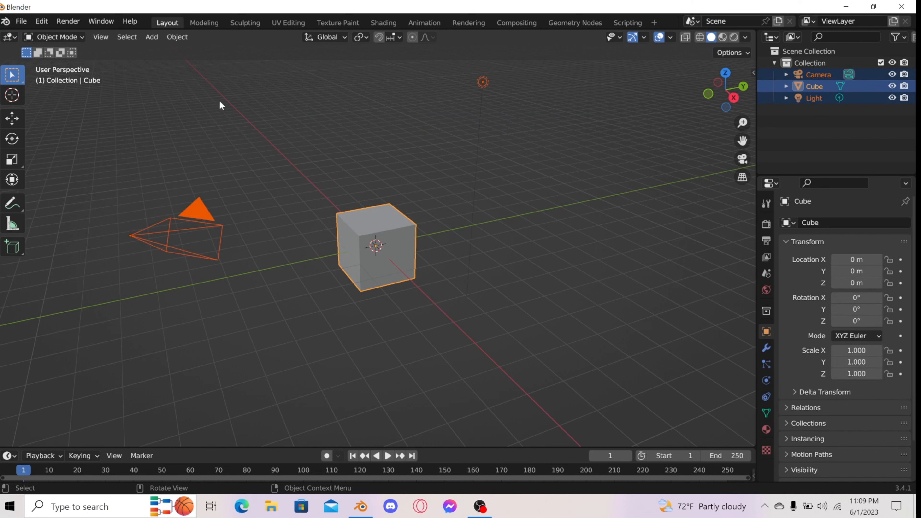
{"action": "key", "text": "Delete"}
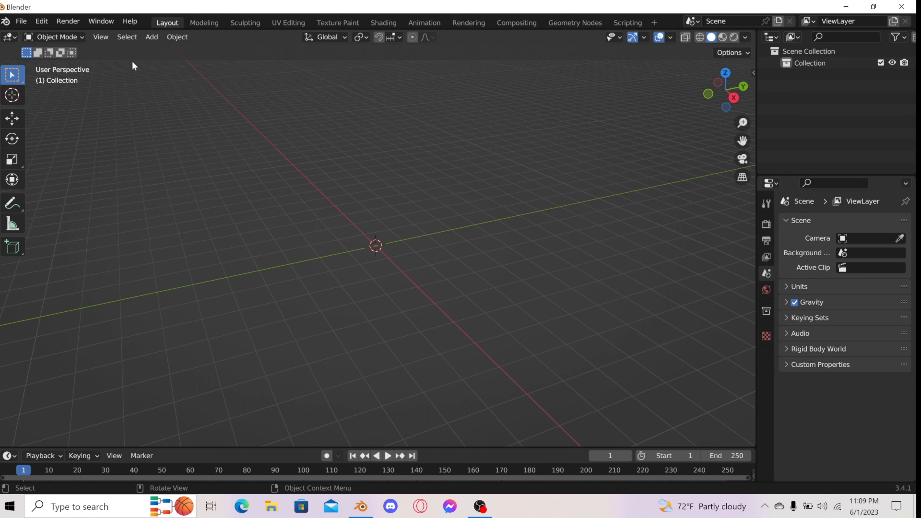
Add a new cube mesh at the scene origin
{"action": "left_click", "coordinate": [151, 37]}
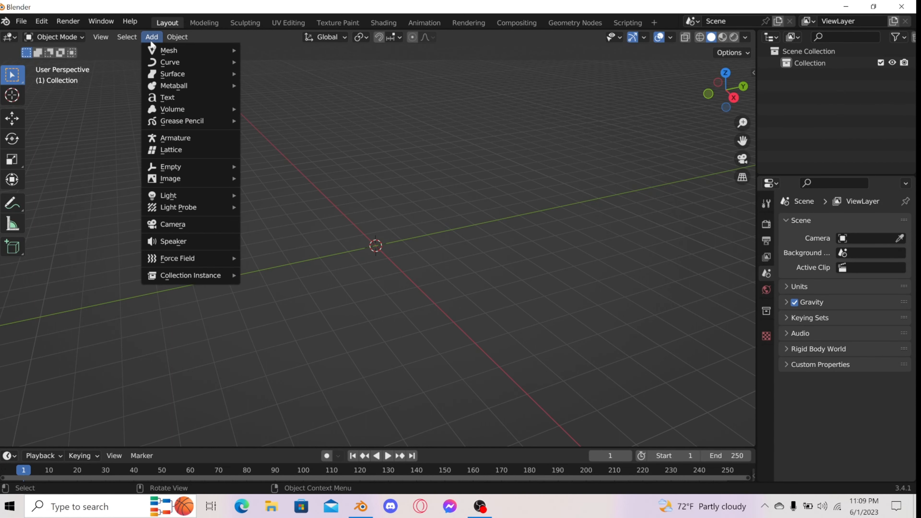
{"action": "mouse_move", "coordinate": [160, 54]}
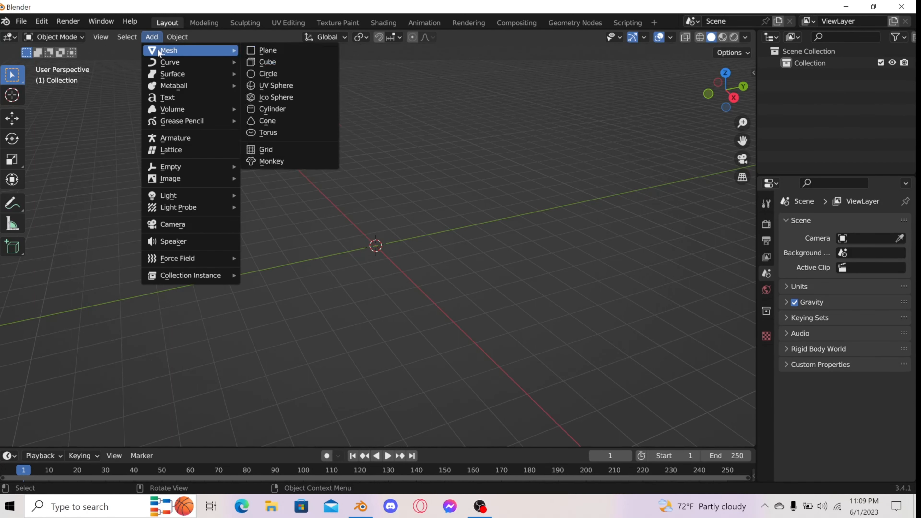
{"action": "left_click", "coordinate": [260, 61]}
{"action": "middle_click_drag", "start_coordinate": [192, 161], "coordinate": [264, 208]}
{"action": "scroll", "coordinate": [328, 221], "scroll_direction": "up", "scroll_amount": 2}
{"action": "scroll", "coordinate": [332, 213], "scroll_direction": "up", "scroll_amount": 4}
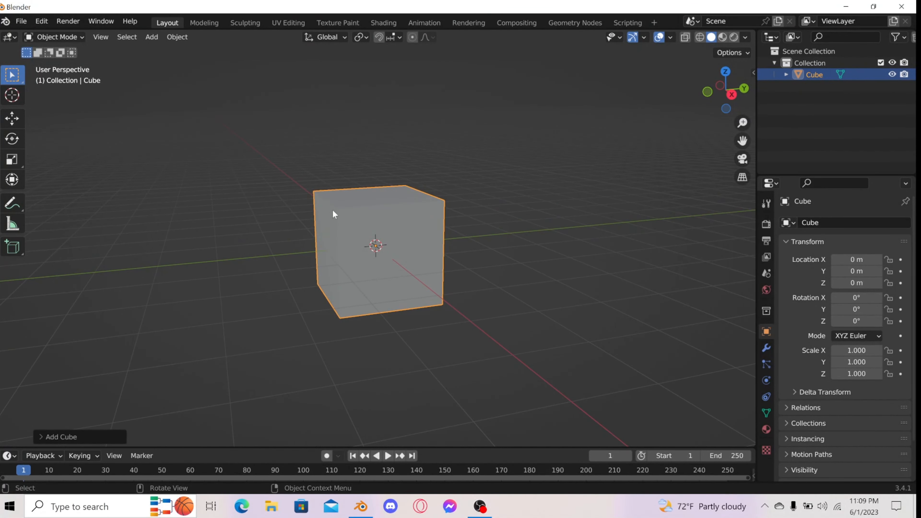
{"action": "scroll", "coordinate": [329, 202], "scroll_direction": "down", "scroll_amount": 4}
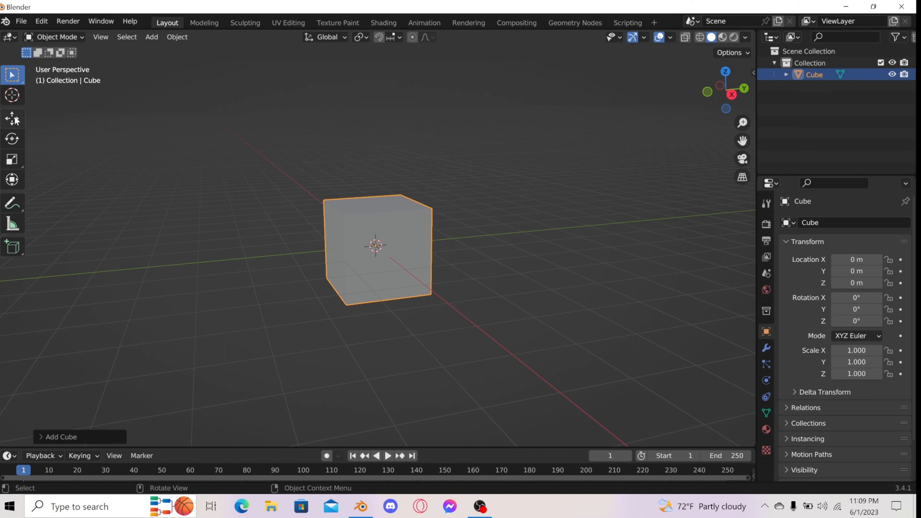
Move the cube along all three axes to about X -1.48 m, Y 0.95 m, Z 1.61 m
{"action": "left_click", "coordinate": [10, 121]}
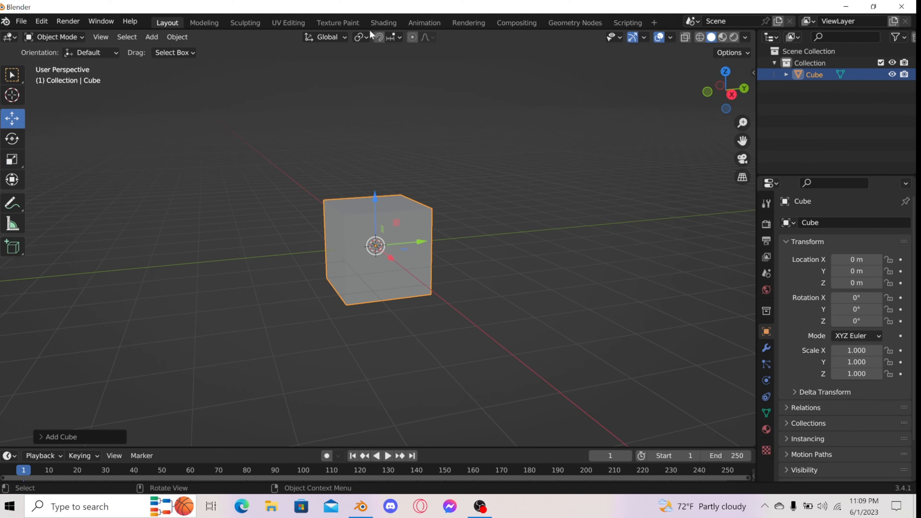
{"action": "middle_click_drag", "start_coordinate": [320, 83], "coordinate": [442, 246]}
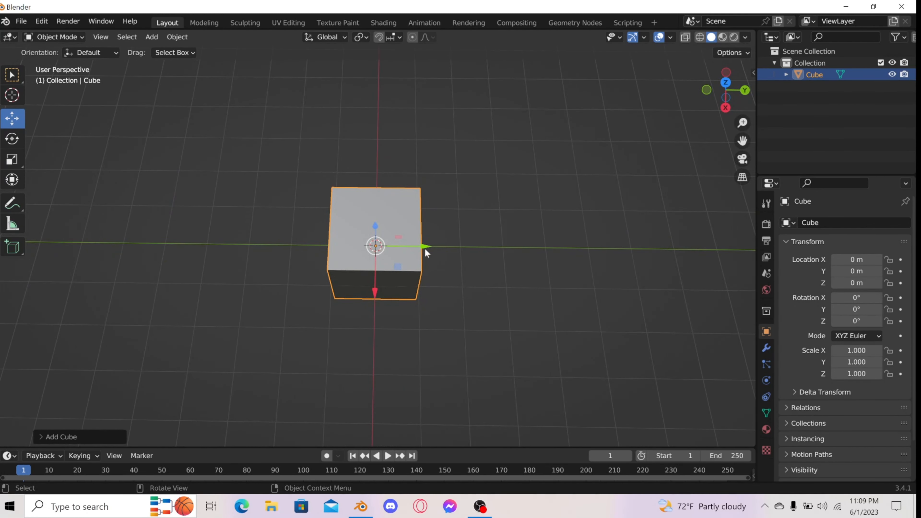
{"action": "left_click_drag", "start_coordinate": [426, 253], "coordinate": [463, 251]}
{"action": "left_click_drag", "start_coordinate": [414, 286], "coordinate": [411, 205]}
{"action": "left_click_drag", "start_coordinate": [417, 166], "coordinate": [416, 125]}
{"action": "middle_click_drag", "start_coordinate": [417, 127], "coordinate": [434, 145]}
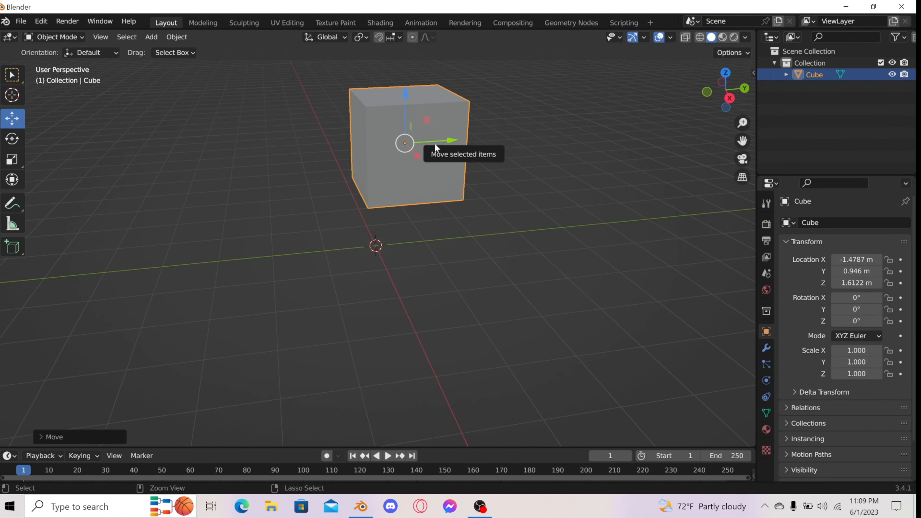
Undo the three moves of the cube
{"action": "key", "text": "ctrl+z"}
{"action": "key", "text": "ctrl+z"}
{"action": "key", "text": "ctrl+z"}
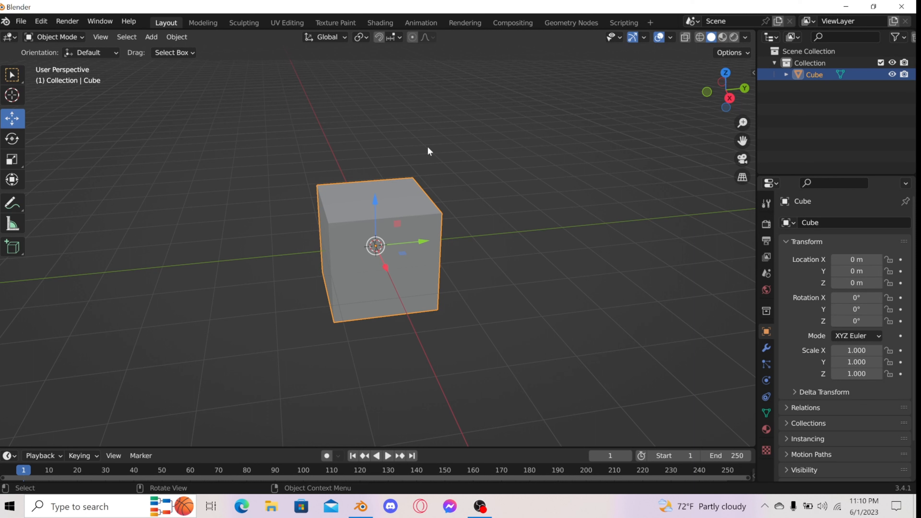
Try out the Rotate tool on the cube, turning it about 79.8° around the Z axis
{"action": "left_click", "coordinate": [11, 146]}
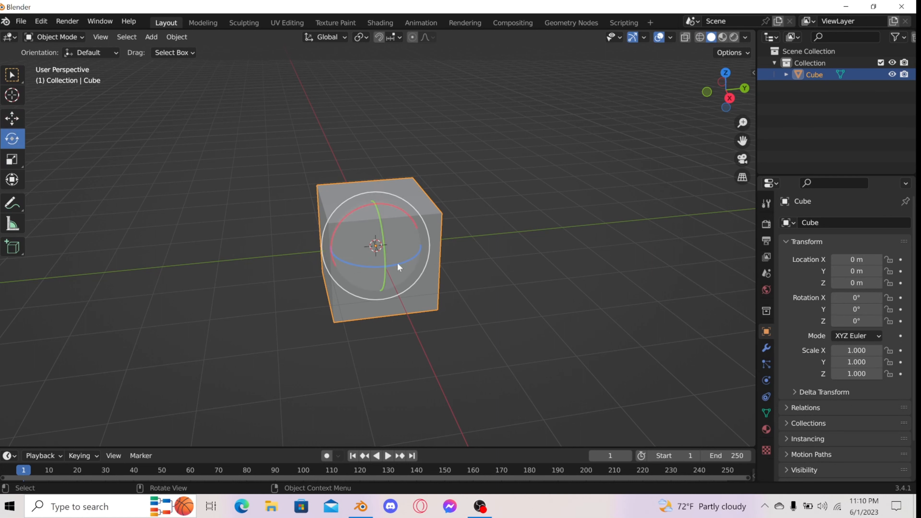
{"action": "left_click_drag", "start_coordinate": [363, 266], "coordinate": [303, 109]}
{"action": "left_click_drag", "start_coordinate": [343, 215], "coordinate": [412, 178]}
{"action": "mouse_move", "coordinate": [272, 184]}
{"action": "middle_mouse_down"}
{"action": "mouse_move", "coordinate": [403, 144]}
{"action": "mouse_move", "coordinate": [269, 170]}
{"action": "middle_mouse_up"}
Undo the cube's rotations, closing the file browser without saving
{"action": "key", "text": "ctrl+s"}
{"action": "key", "text": "ctrl+z"}
{"action": "key", "text": "ctrl+z"}
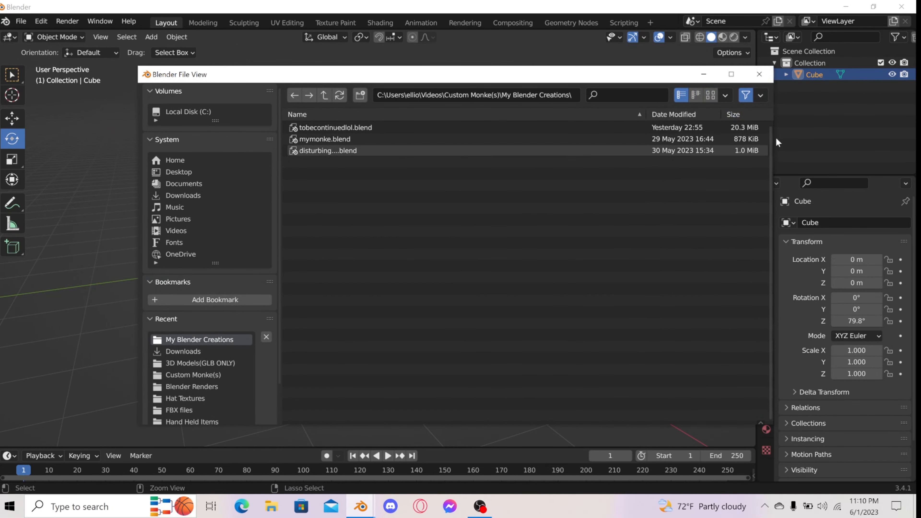
{"action": "left_click", "coordinate": [763, 78]}
{"action": "key", "text": "ctrl+z"}
{"action": "key", "text": "ctrl+z"}
{"action": "key", "text": "ctrl+z"}
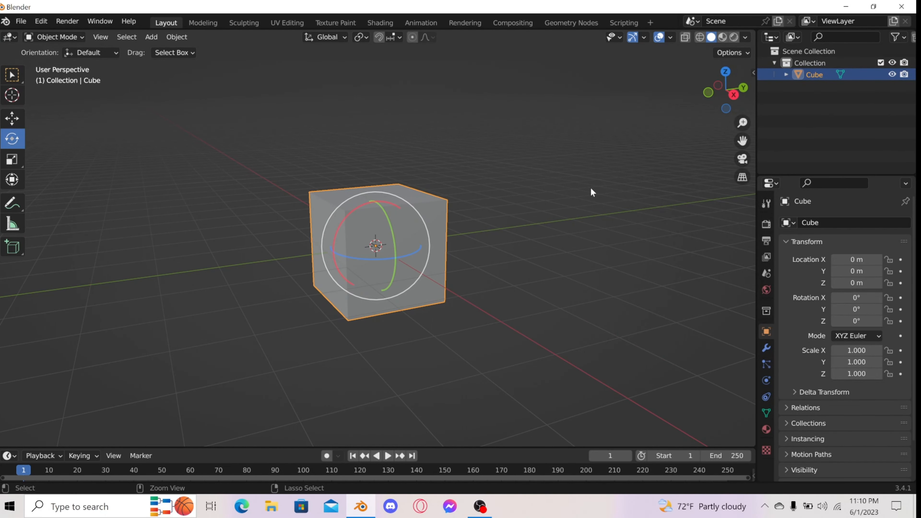
Scale the cube separately along each axis, to about 2.07 in Y and 1.84 in Z, and stretch it in X
{"action": "left_click", "coordinate": [12, 160]}
{"action": "middle_click_drag", "start_coordinate": [270, 208], "coordinate": [272, 187]}
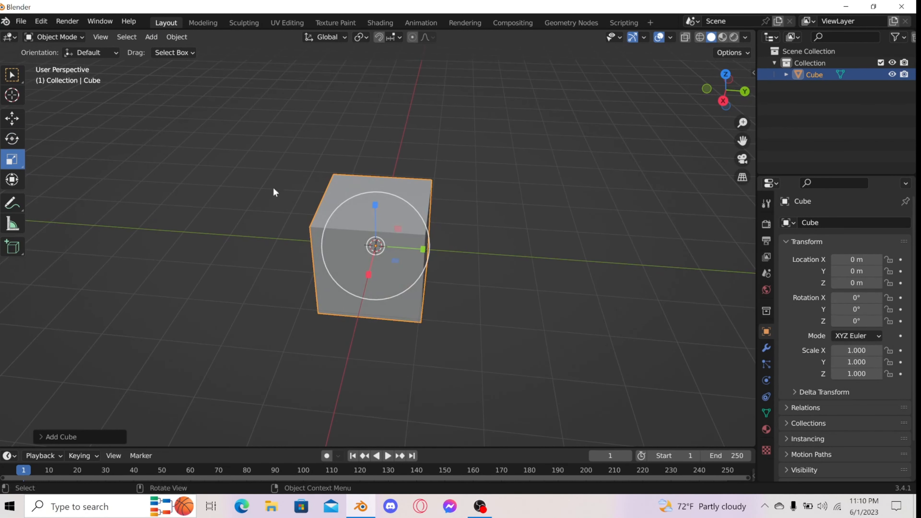
{"action": "left_click_drag", "start_coordinate": [375, 205], "coordinate": [379, 165]}
{"action": "left_click_drag", "start_coordinate": [422, 249], "coordinate": [478, 251]}
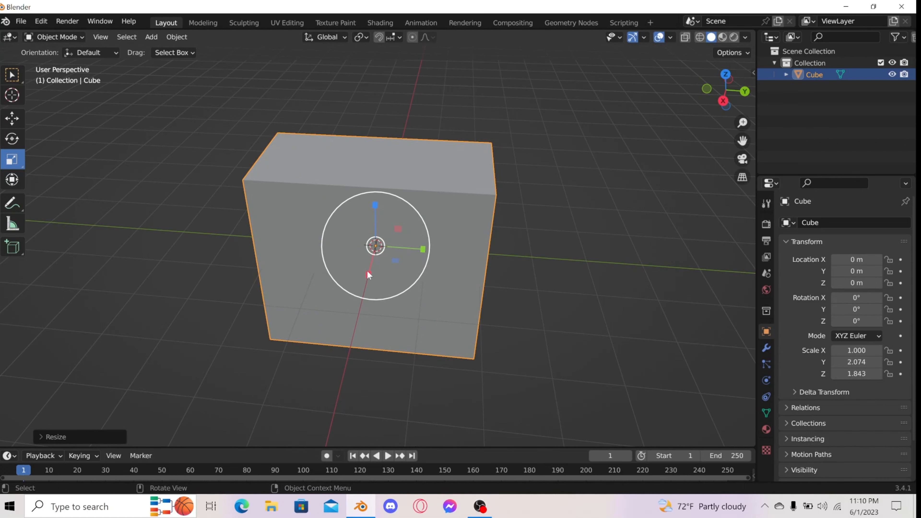
{"action": "left_click_drag", "start_coordinate": [368, 276], "coordinate": [410, 299]}
{"action": "middle_click_drag", "start_coordinate": [410, 299], "coordinate": [395, 253]}
Undo the per-axis scaling of the cube
{"action": "key", "text": "ctrl+z"}
{"action": "key", "text": "ctrl+z"}
{"action": "key", "text": "ctrl+z"}
{"action": "scroll", "coordinate": [394, 253], "scroll_direction": "up", "scroll_amount": 6}
{"action": "scroll", "coordinate": [392, 237], "scroll_direction": "down", "scroll_amount": 4}
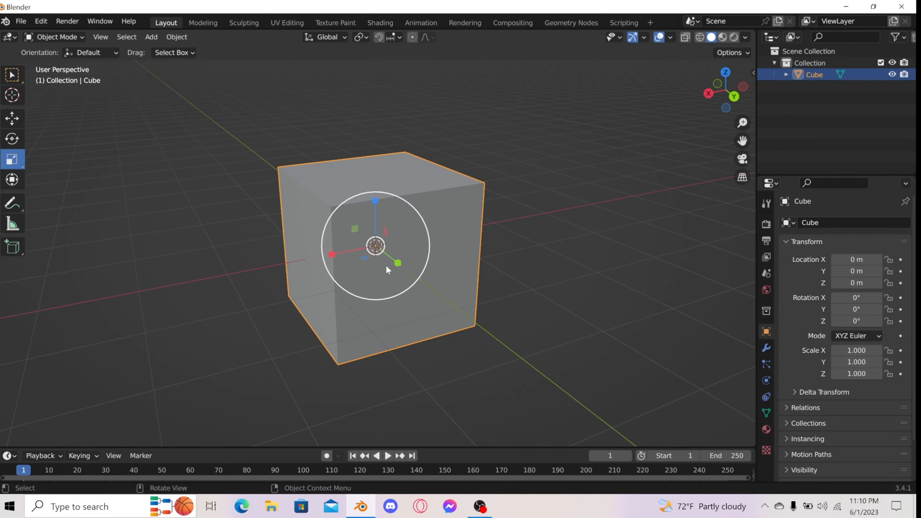
Try scaling the cube uniformly on all axes to about 1.75, and revert the scaling
{"action": "left_click_drag", "start_coordinate": [423, 220], "coordinate": [469, 204]}
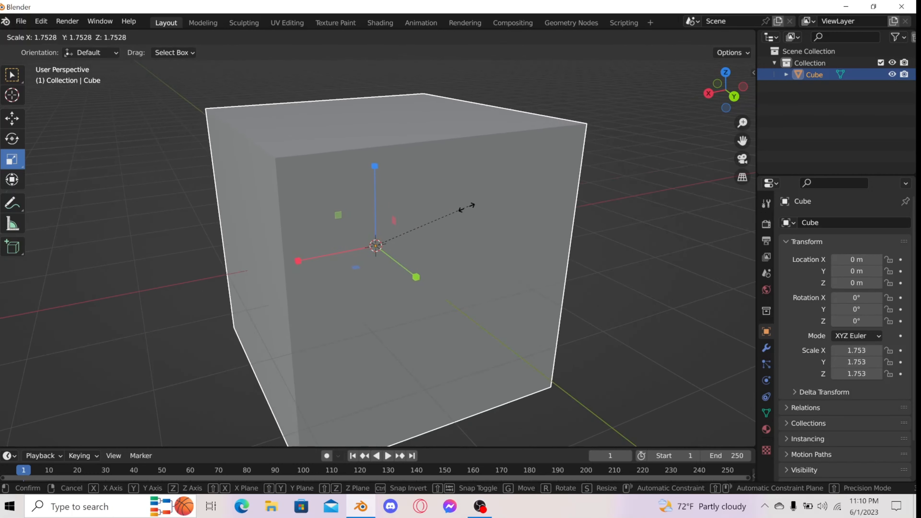
{"action": "right_click", "coordinate": [462, 210]}
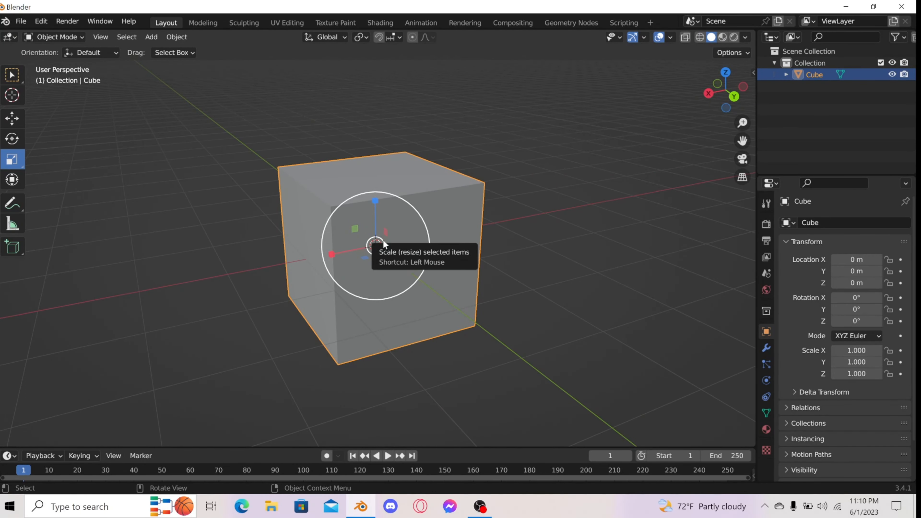
{"action": "left_click_drag", "start_coordinate": [367, 248], "coordinate": [450, 207]}
{"action": "key", "text": "ctrl+z"}
{"action": "key", "text": "ctrl+z"}
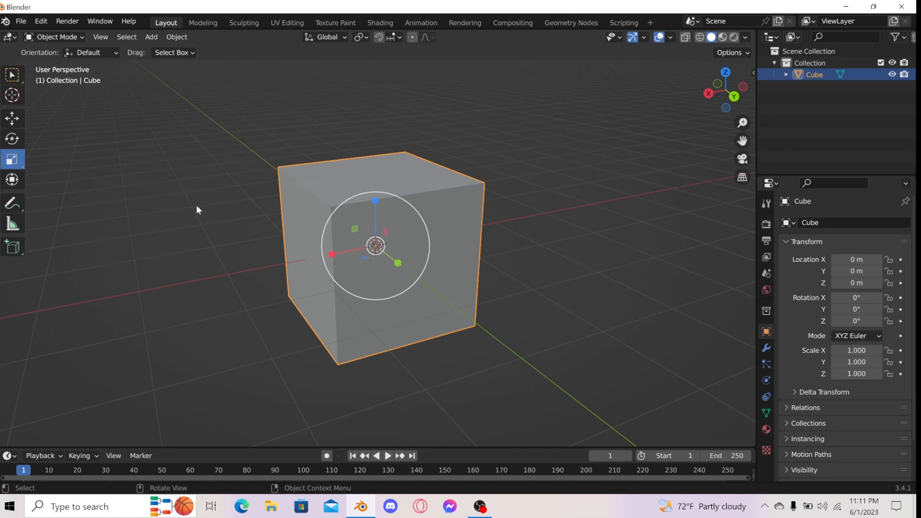
Use the combined Transform tool to scale the cube to about 1.70 in Y, move it to X -0.72 m and rotate it 57.3° about Z
{"action": "left_click", "coordinate": [20, 183]}
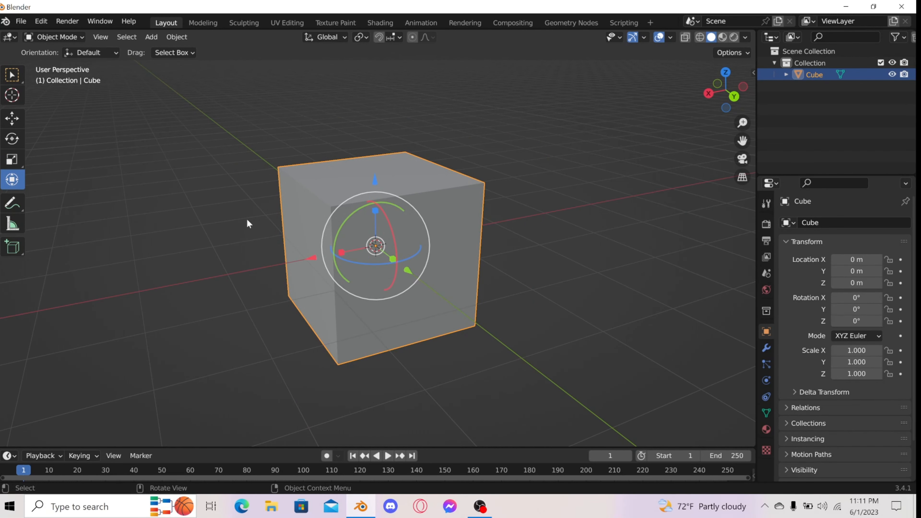
{"action": "middle_click_drag", "start_coordinate": [246, 218], "coordinate": [426, 273]}
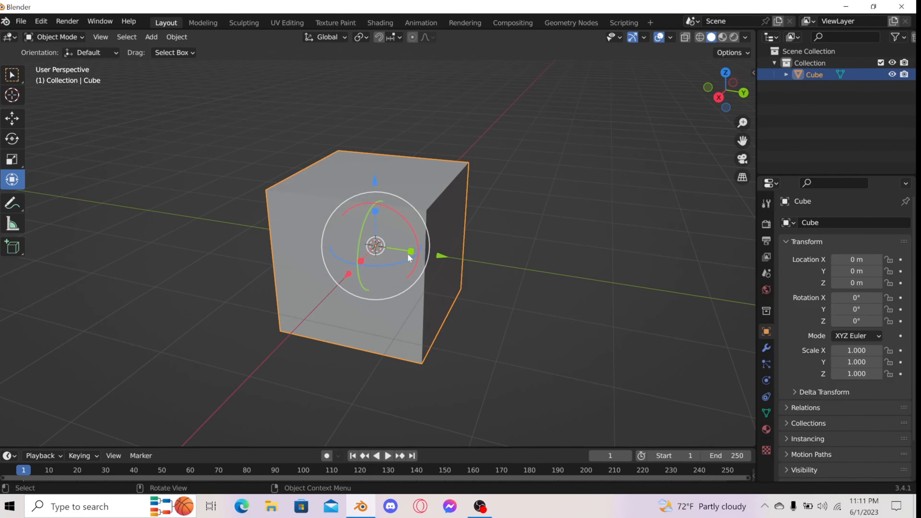
{"action": "left_click_drag", "start_coordinate": [411, 258], "coordinate": [445, 260]}
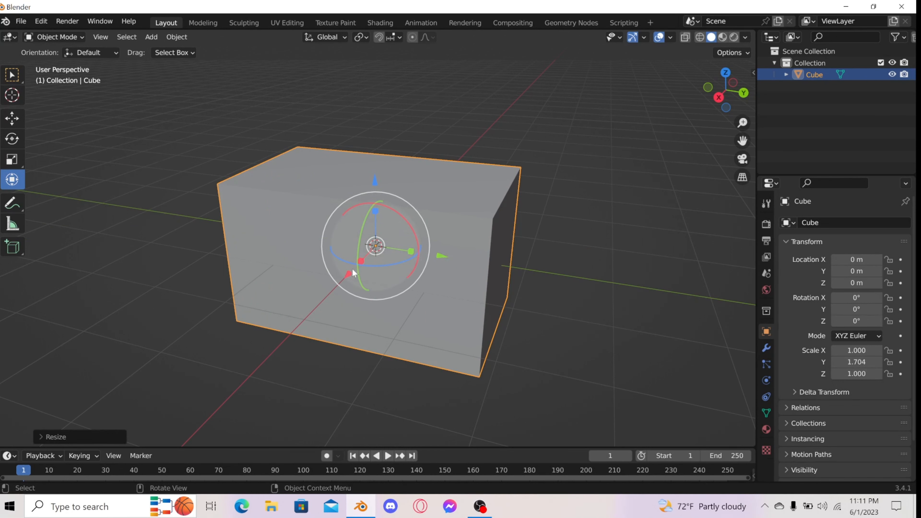
{"action": "left_click_drag", "start_coordinate": [353, 265], "coordinate": [431, 235]}
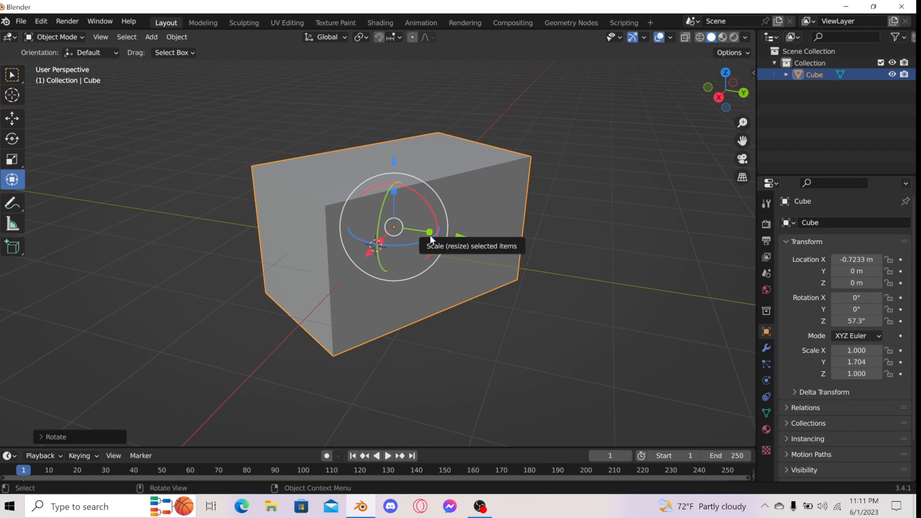
Undo the scaling, move and rotation made with the Transform tool
{"action": "key", "text": "ctrl+z"}
{"action": "key", "text": "ctrl+z"}
{"action": "key", "text": "ctrl+z"}
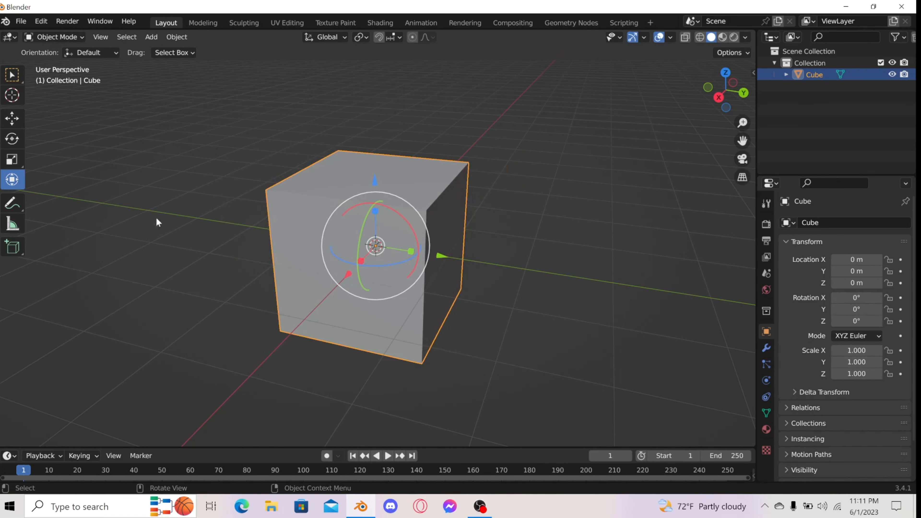
Activate the Move tool and add a Subdivision Surface modifier to the cube
{"action": "left_click", "coordinate": [12, 118]}
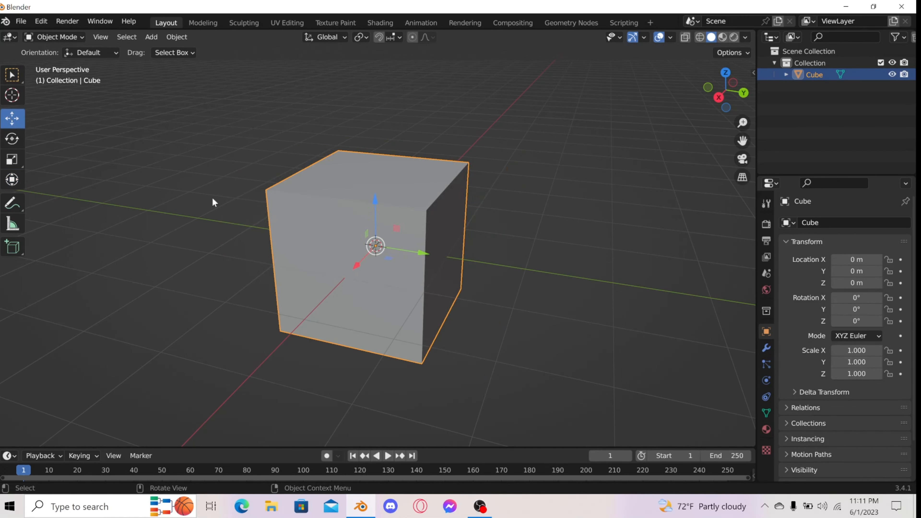
{"action": "left_click", "coordinate": [767, 349]}
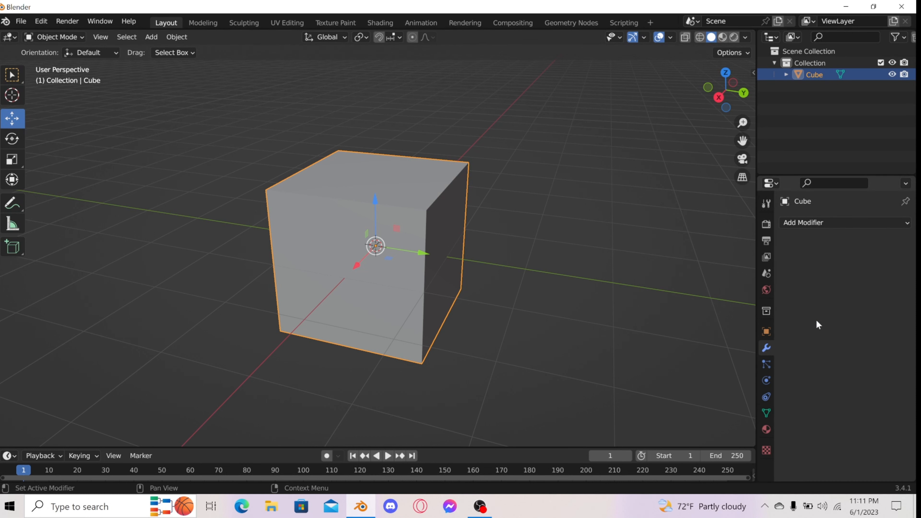
{"action": "left_click", "coordinate": [799, 224]}
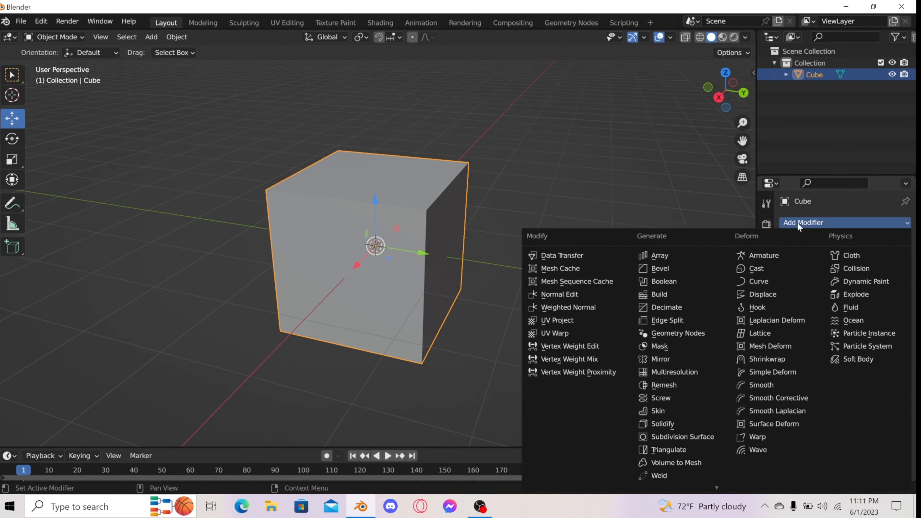
{"action": "left_click", "coordinate": [670, 437]}
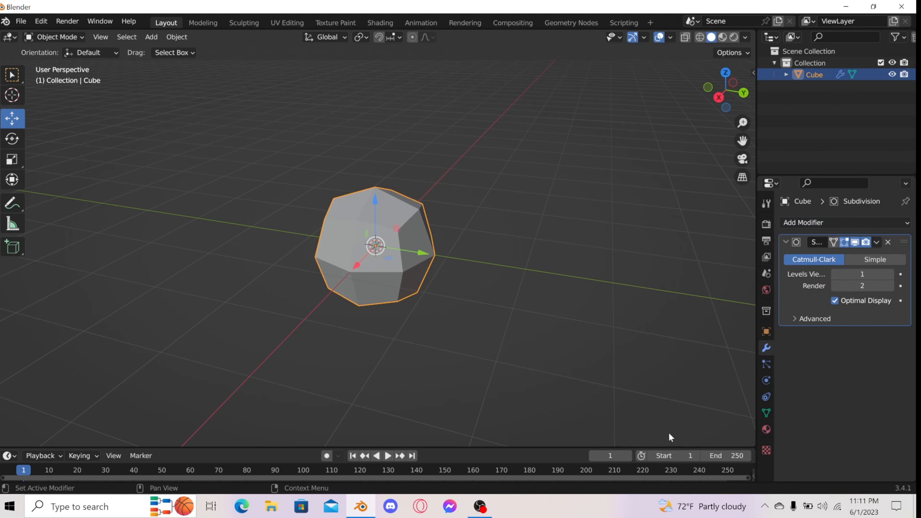
{"action": "middle_click_drag", "start_coordinate": [422, 285], "coordinate": [437, 251]}
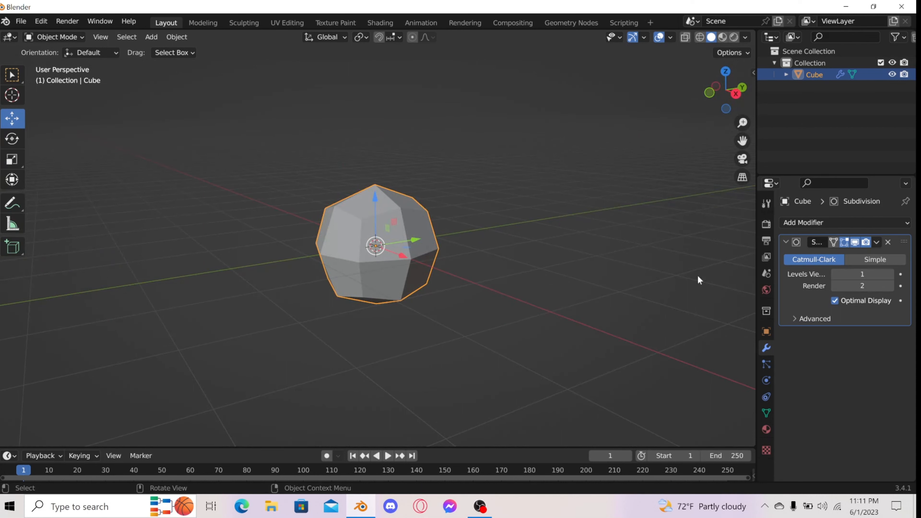
Raise the Subdivision modifier's viewport levels to 6 and inspect the smoothed surface up close
{"action": "left_click", "coordinate": [889, 275]}
{"action": "left_click", "coordinate": [889, 275]}
{"action": "left_click", "coordinate": [889, 276]}
{"action": "left_click", "coordinate": [889, 276]}
{"action": "left_click", "coordinate": [889, 276]}
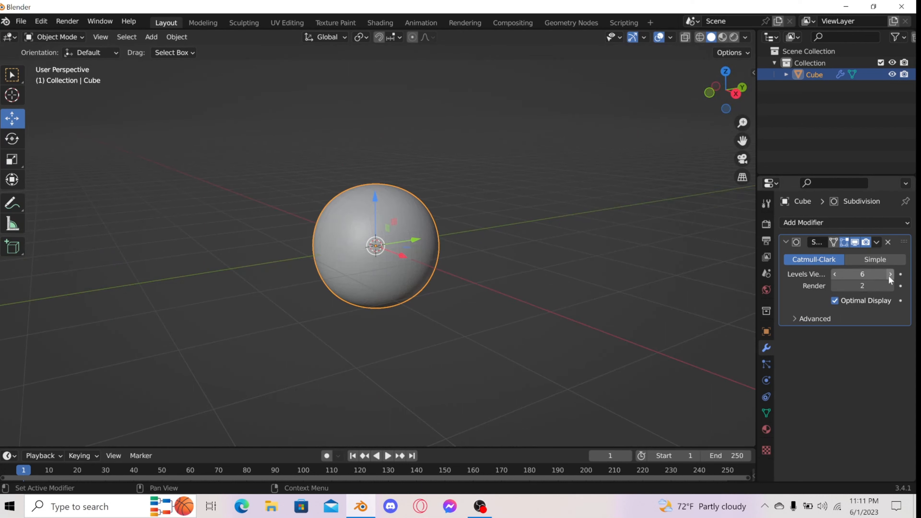
{"action": "scroll", "coordinate": [309, 265], "scroll_direction": "up", "scroll_amount": 8}
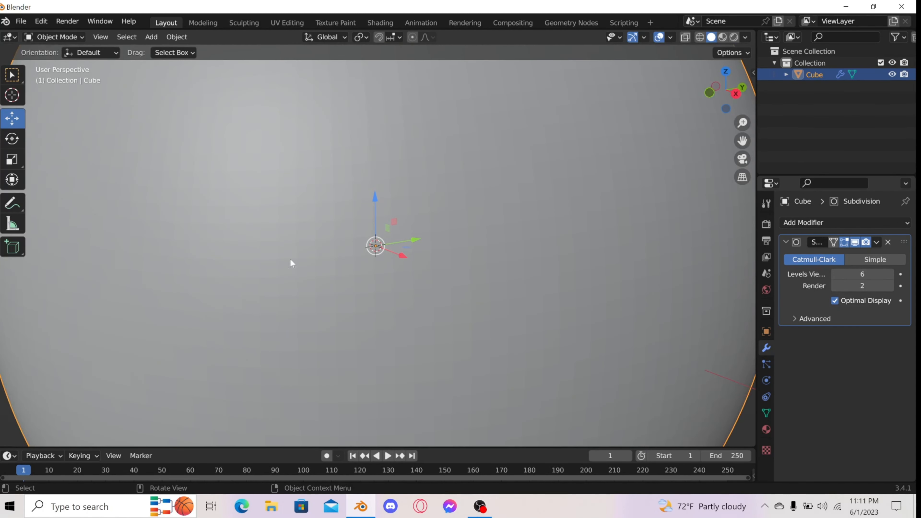
{"action": "scroll", "coordinate": [315, 281], "scroll_direction": "down", "scroll_amount": 8}
{"action": "middle_click_drag", "start_coordinate": [304, 282], "coordinate": [275, 285]}
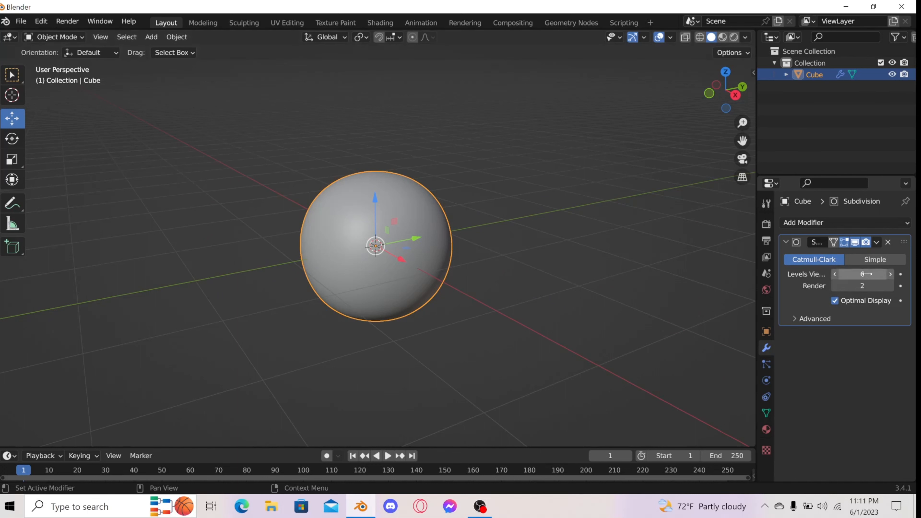
Set the Subdivision modifier's viewport levels to 3 and deselect the object
{"action": "left_click", "coordinate": [833, 275]}
{"action": "left_click", "coordinate": [833, 274]}
{"action": "left_click", "coordinate": [834, 274]}
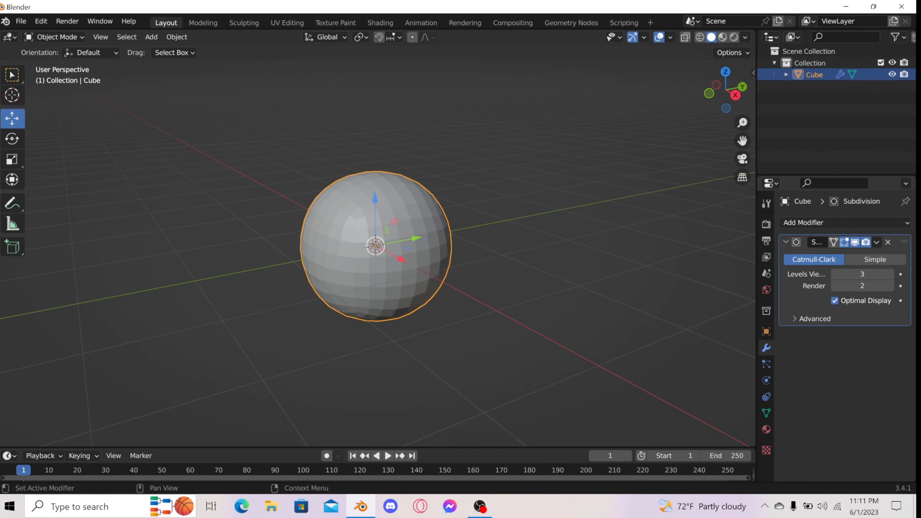
{"action": "left_click", "coordinate": [373, 129]}
{"action": "middle_click_drag", "start_coordinate": [373, 129], "coordinate": [345, 161]}
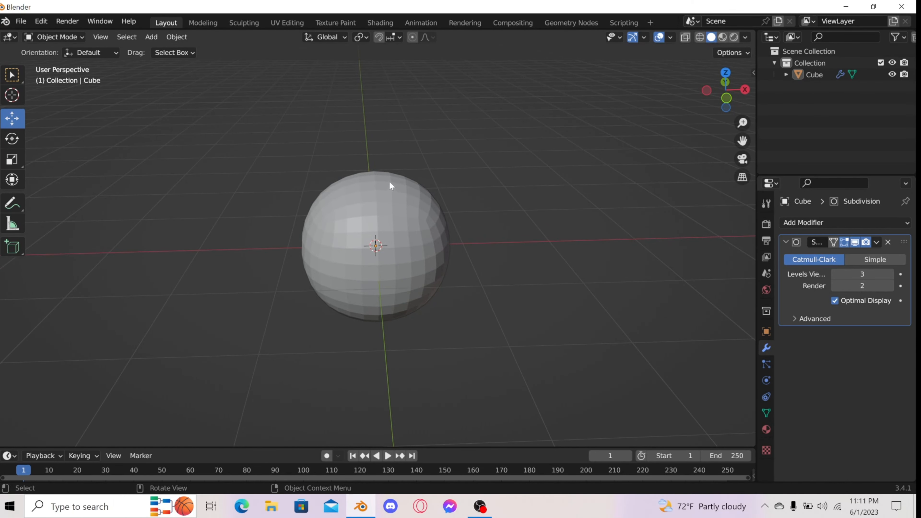
Select the sphere and flatten it along the Y axis with the Scale tool
{"action": "left_click", "coordinate": [398, 210]}
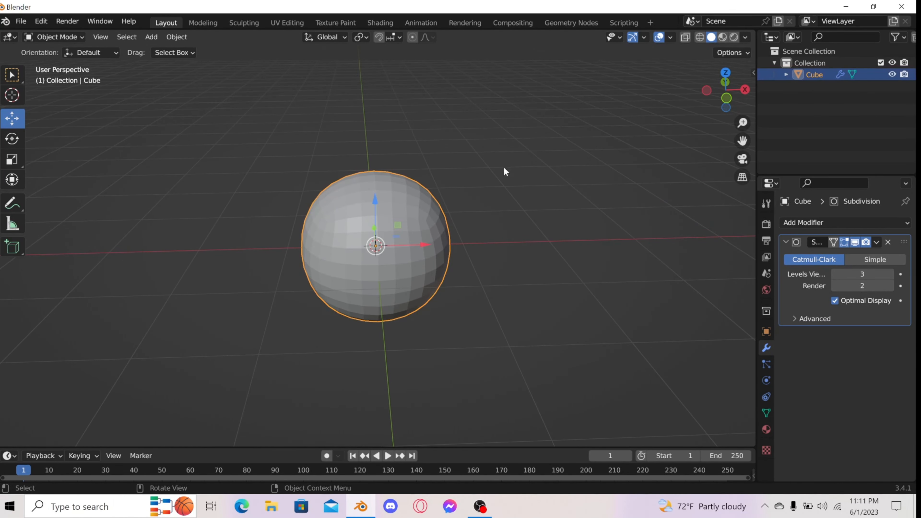
{"action": "middle_click_drag", "start_coordinate": [504, 171], "coordinate": [453, 150]}
{"action": "left_click", "coordinate": [11, 161]}
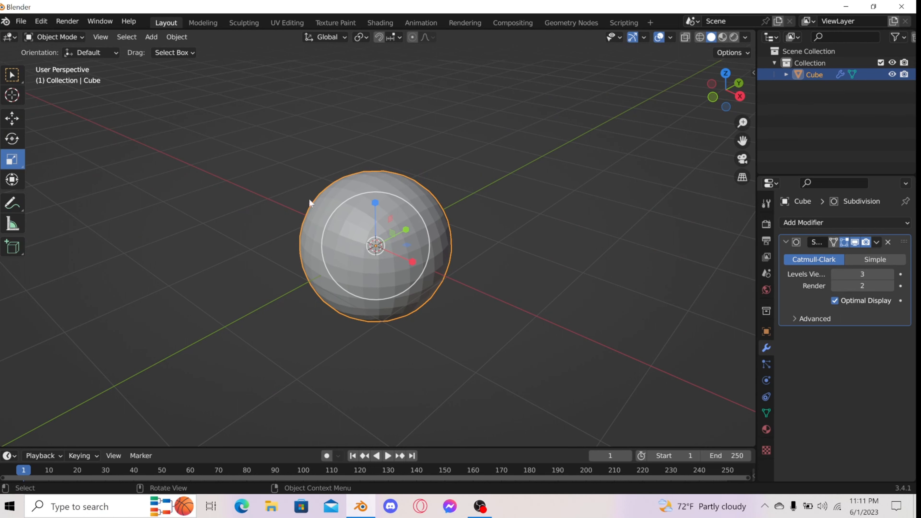
{"action": "middle_click_drag", "start_coordinate": [473, 218], "coordinate": [421, 232]}
{"action": "left_click_drag", "start_coordinate": [421, 241], "coordinate": [399, 227]}
{"action": "middle_click_drag", "start_coordinate": [399, 227], "coordinate": [406, 155]}
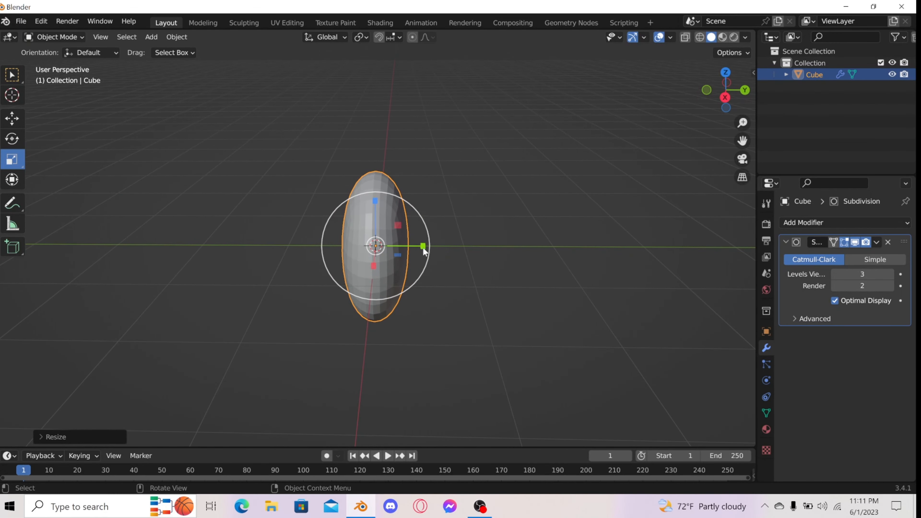
Thicken the flattened sphere slightly along Y, stretch it taller along Z, and narrow it slightly along X
{"action": "mouse_move", "coordinate": [422, 247]}
{"action": "left_mouse_down"}
{"action": "mouse_move", "coordinate": [449, 248]}
{"action": "mouse_move", "coordinate": [438, 251]}
{"action": "left_mouse_up"}
{"action": "left_click_drag", "start_coordinate": [377, 201], "coordinate": [377, 175]}
{"action": "middle_click_drag", "start_coordinate": [309, 190], "coordinate": [430, 169]}
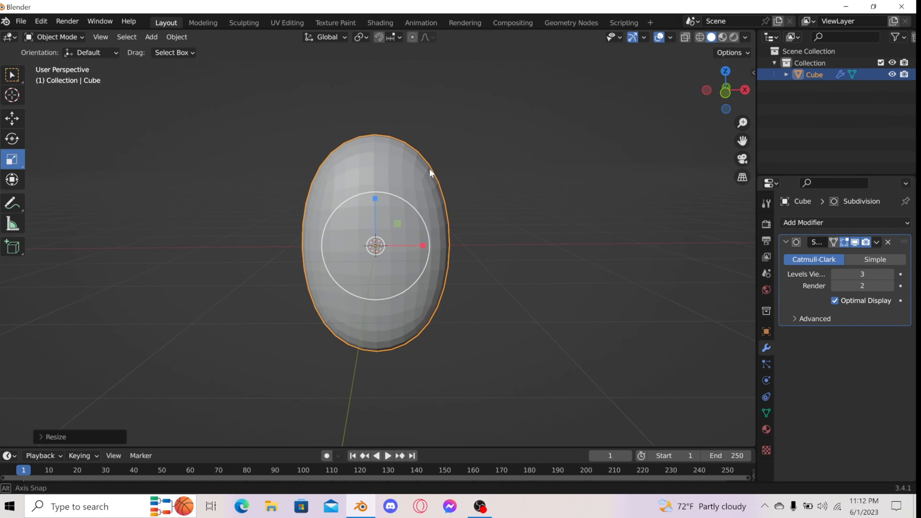
{"action": "left_click_drag", "start_coordinate": [422, 243], "coordinate": [417, 247]}
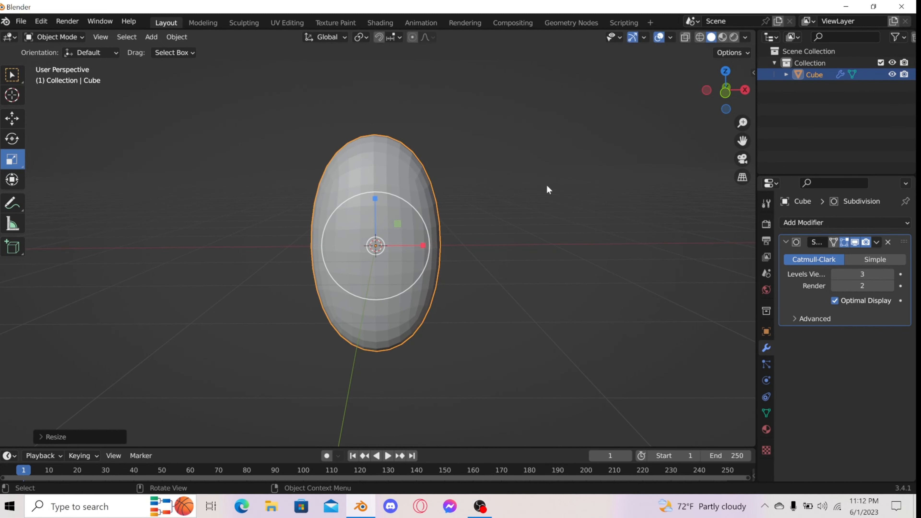
{"action": "middle_click_drag", "start_coordinate": [547, 187], "coordinate": [417, 186]}
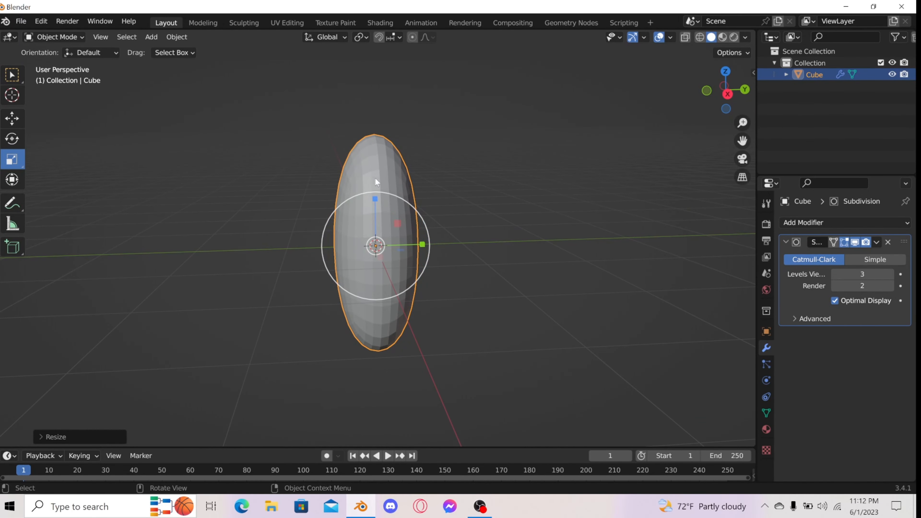
Duplicate the tall ellipsoid in place and scale the copy down slightly on all axes
{"action": "key", "text": "ctrl+c"}
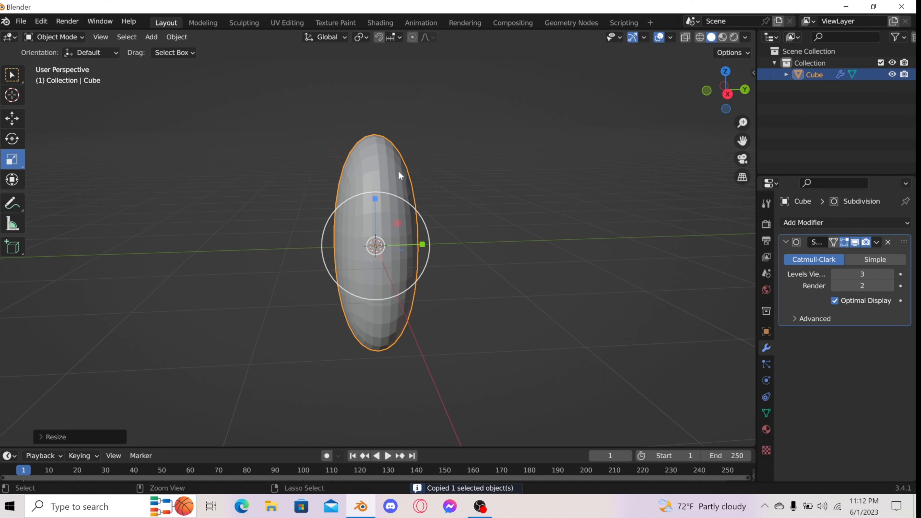
{"action": "key", "text": "ctrl+v"}
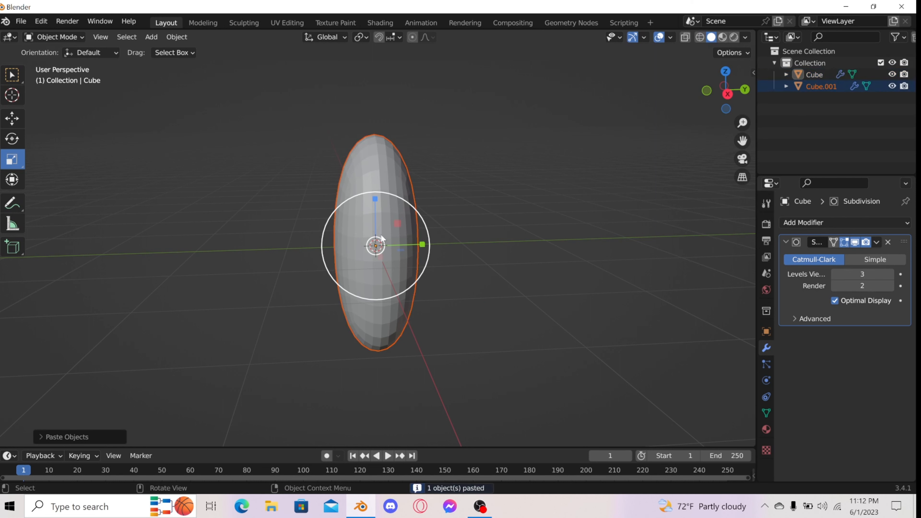
{"action": "left_click_drag", "start_coordinate": [403, 201], "coordinate": [398, 211]}
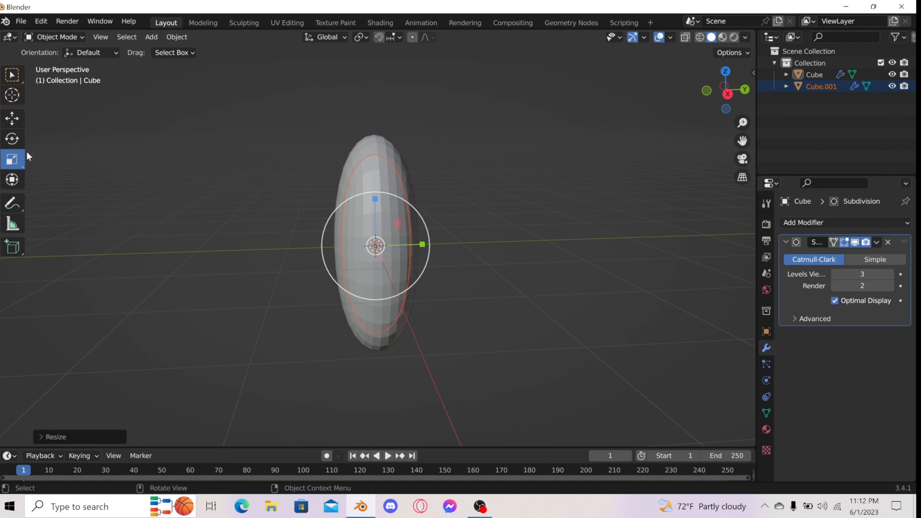
Move the smaller ellipsoid along the negative Y axis until it bulges from the body's front, and deselect it
{"action": "left_click", "coordinate": [12, 119]}
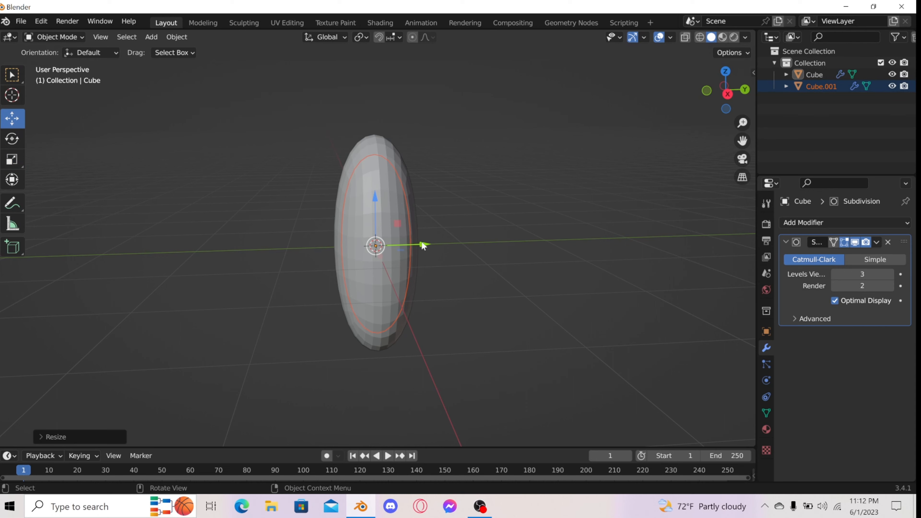
{"action": "left_click_drag", "start_coordinate": [423, 245], "coordinate": [407, 244]}
{"action": "middle_click_drag", "start_coordinate": [181, 140], "coordinate": [272, 139]}
{"action": "left_click", "coordinate": [212, 138]}
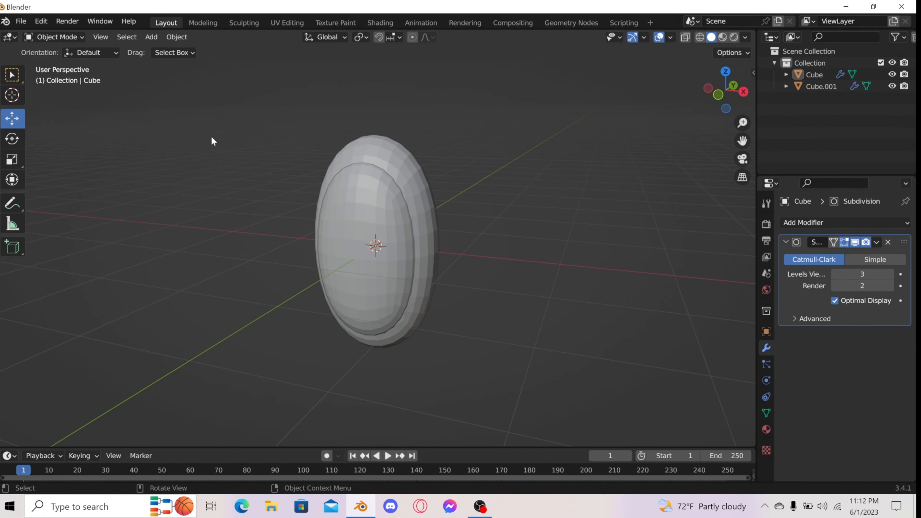
{"action": "middle_click_drag", "start_coordinate": [212, 142], "coordinate": [252, 160]}
Duplicate the large body ellipsoid, raise the copy along Z, and try shrinking it vertically into a head
{"action": "left_click", "coordinate": [389, 155]}
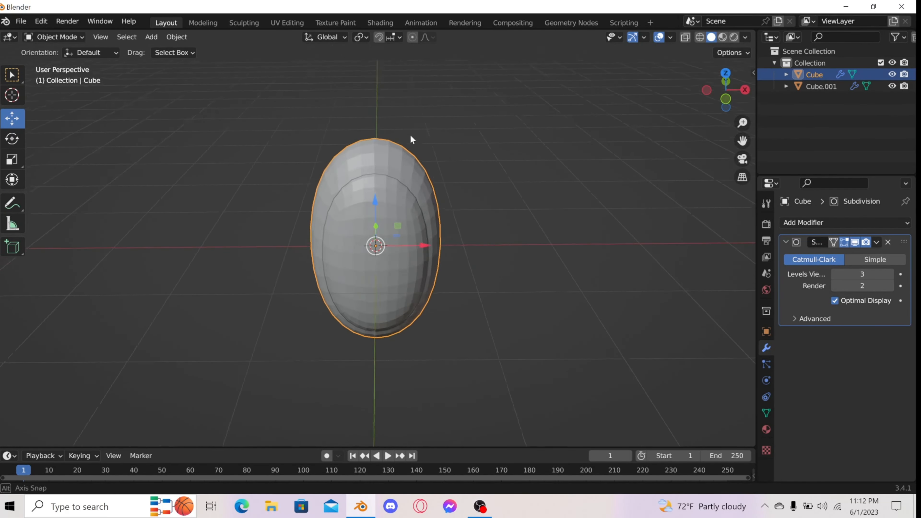
{"action": "middle_click_drag", "start_coordinate": [411, 136], "coordinate": [397, 172]}
{"action": "key", "text": "ctrl+c"}
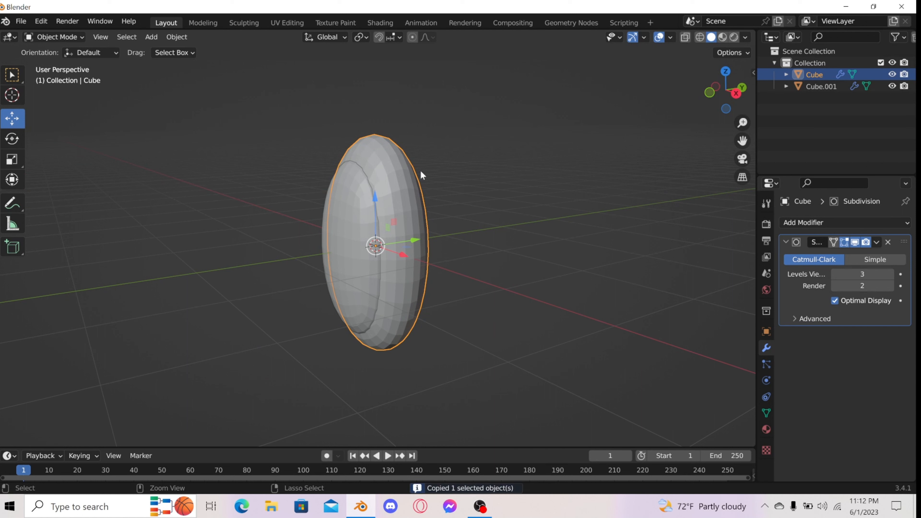
{"action": "key", "text": "ctrl+v"}
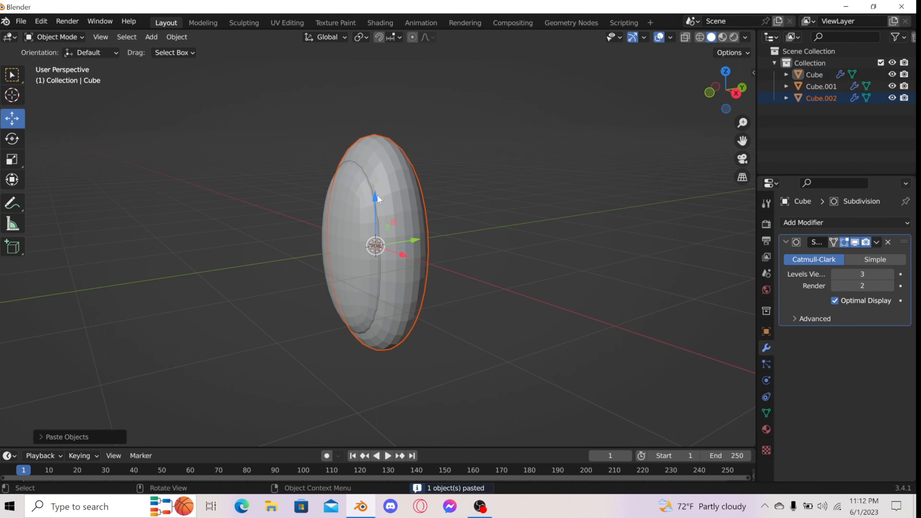
{"action": "left_click_drag", "start_coordinate": [375, 188], "coordinate": [375, 123]}
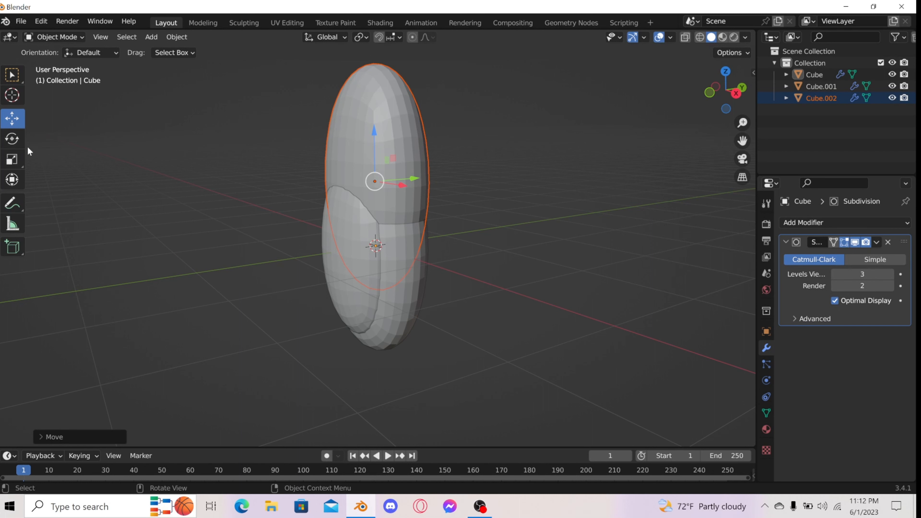
{"action": "left_click", "coordinate": [12, 160]}
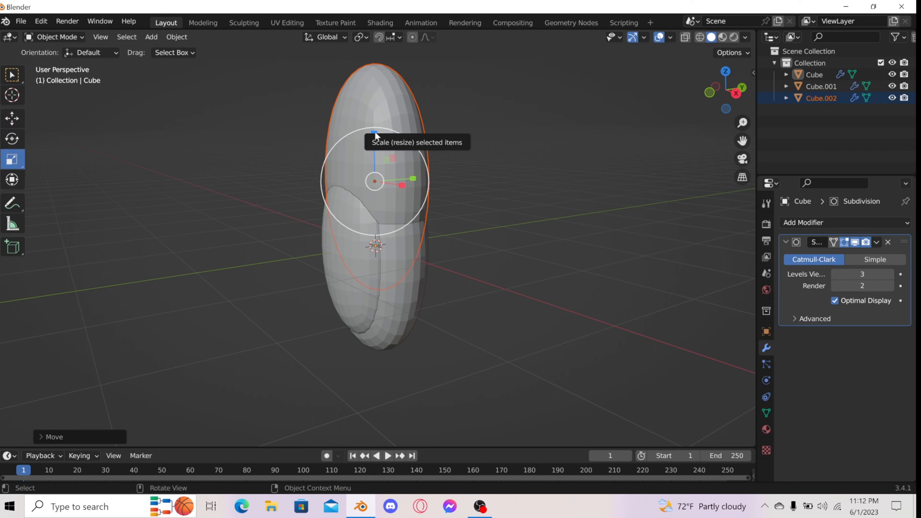
{"action": "left_click_drag", "start_coordinate": [375, 131], "coordinate": [370, 153]}
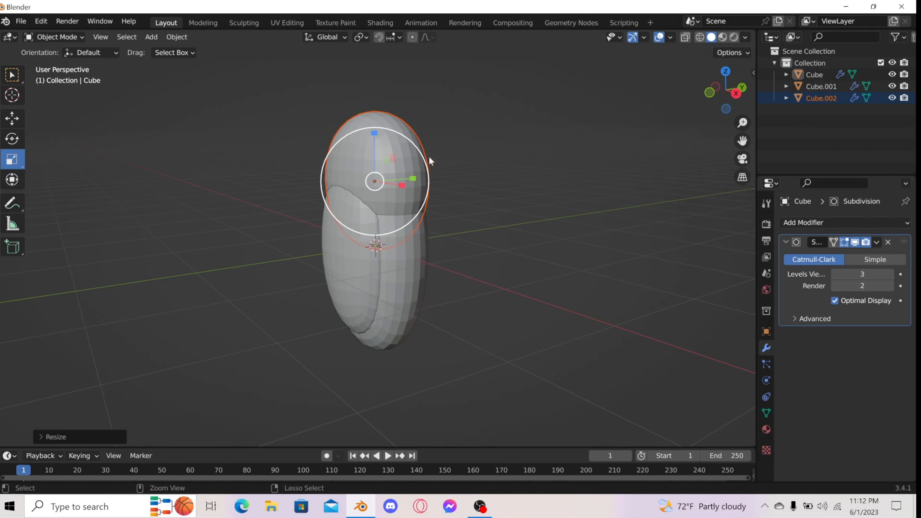
Undo the scaling, move and pasting of the duplicated body ellipsoid, and clear the selection
{"action": "key", "text": "ctrl+z"}
{"action": "key", "text": "ctrl+z"}
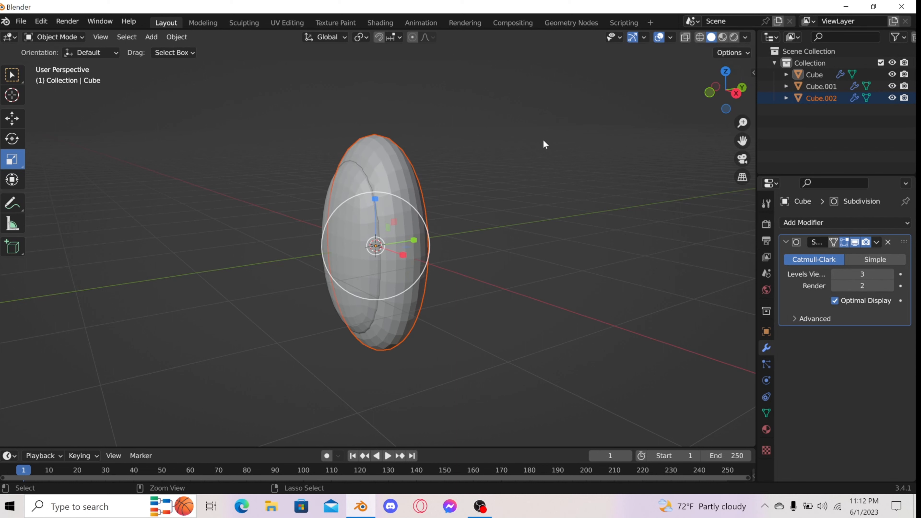
{"action": "key", "text": "ctrl+z"}
{"action": "left_click", "coordinate": [516, 131]}
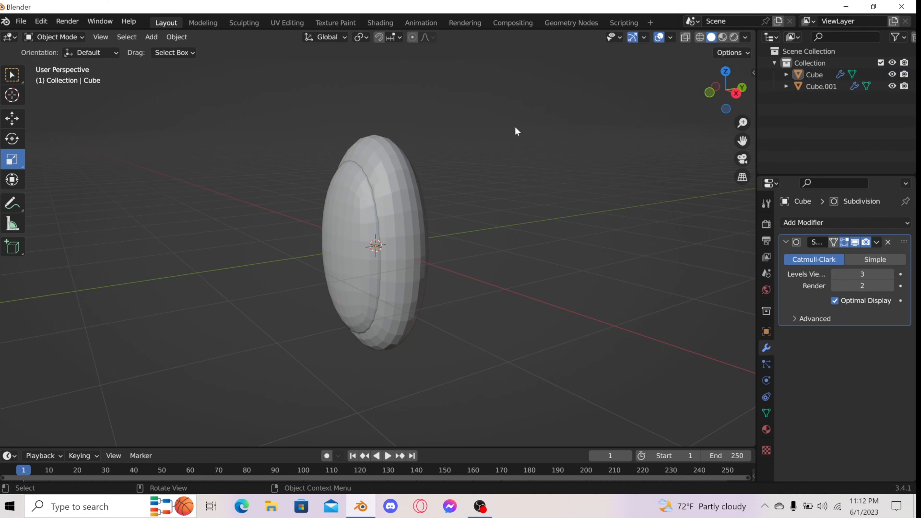
Add a new cube mesh and give it a Subdivision Surface modifier
{"action": "left_click", "coordinate": [155, 38]}
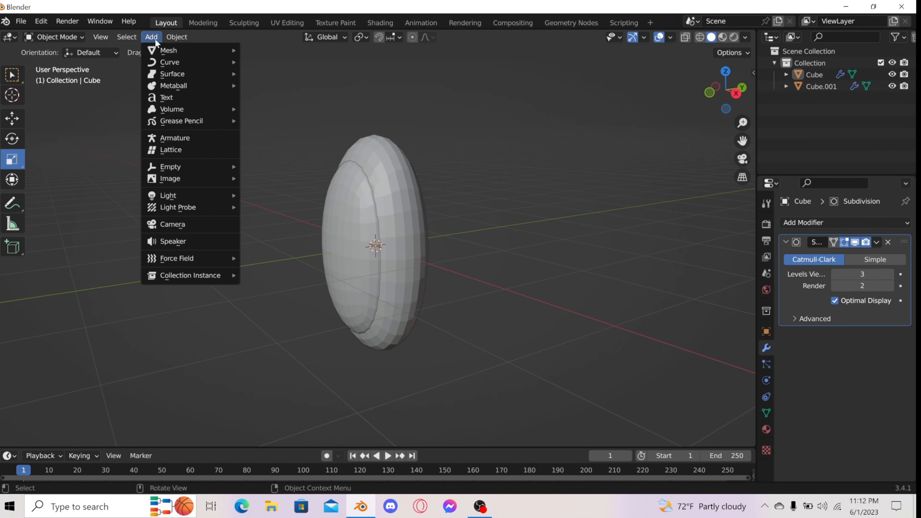
{"action": "mouse_move", "coordinate": [171, 50]}
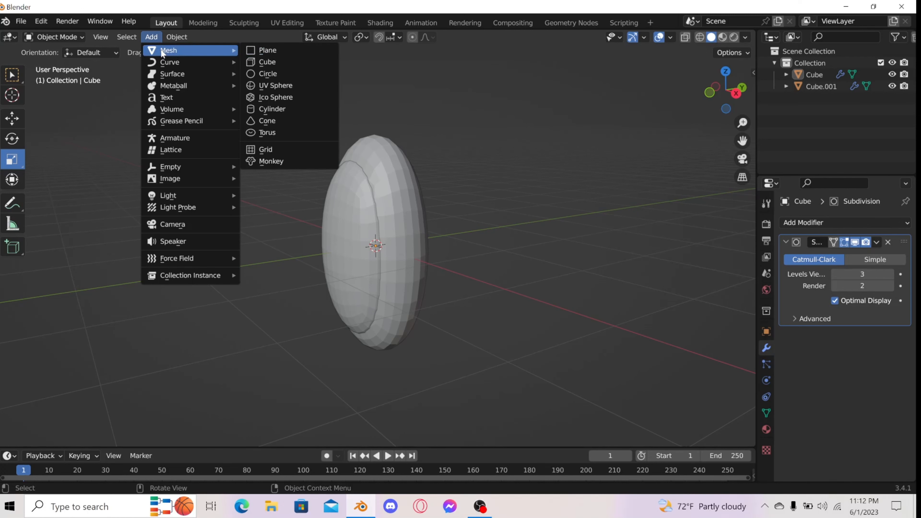
{"action": "left_click", "coordinate": [286, 62]}
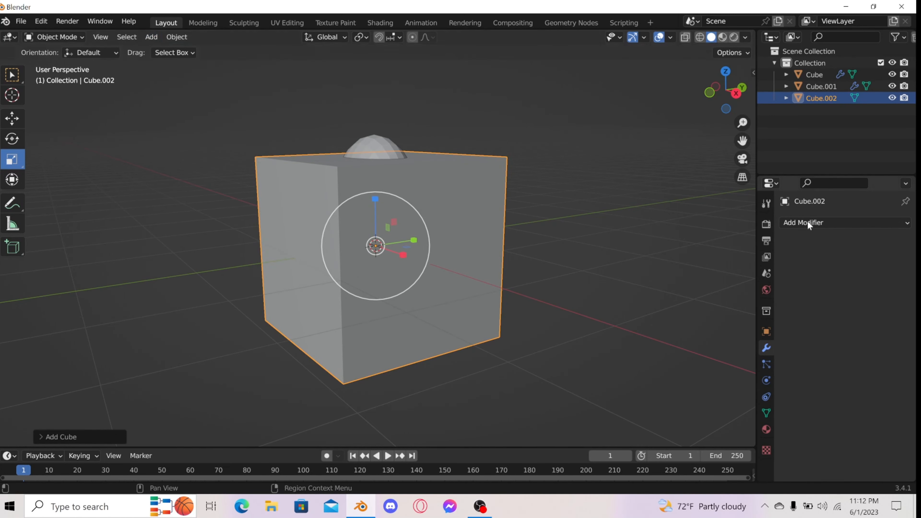
{"action": "left_click", "coordinate": [803, 224]}
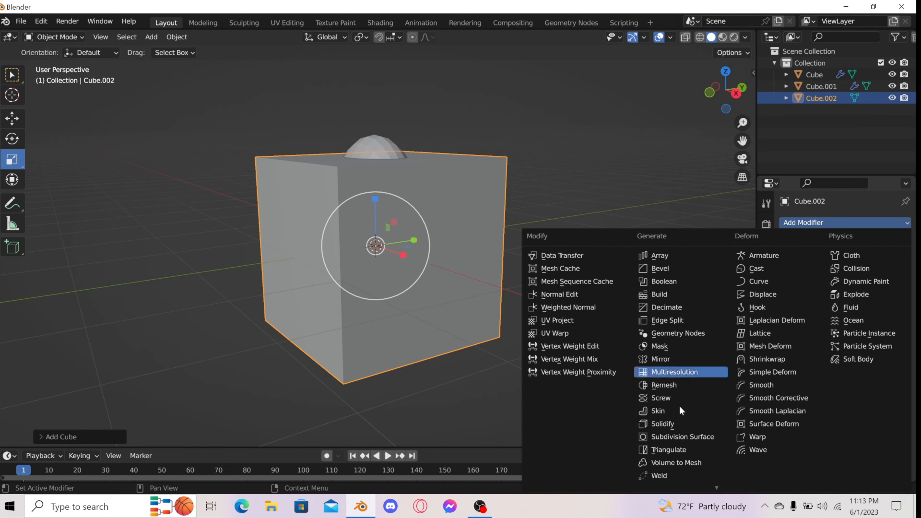
{"action": "left_click", "coordinate": [691, 438]}
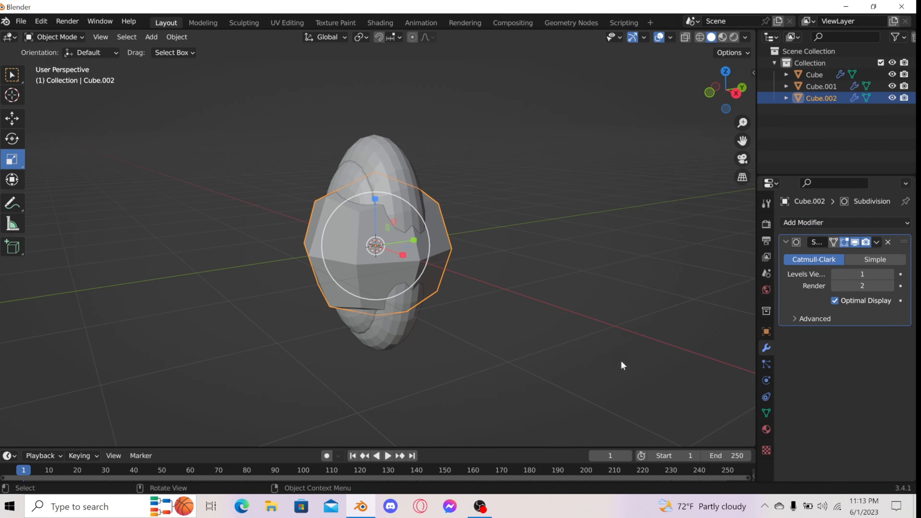
Move the new cube along the Y axis clear of the body and set its Subdivision viewport levels to 3
{"action": "left_click", "coordinate": [12, 118]}
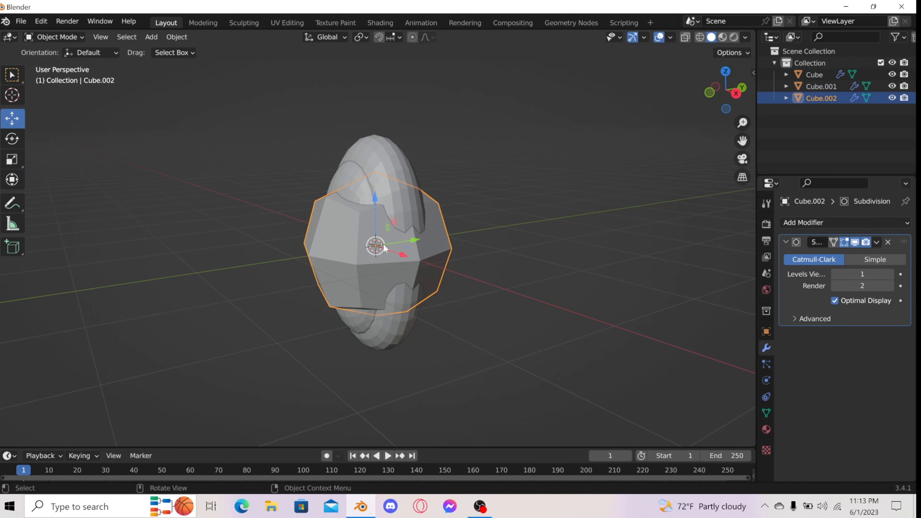
{"action": "left_click_drag", "start_coordinate": [411, 244], "coordinate": [498, 221]}
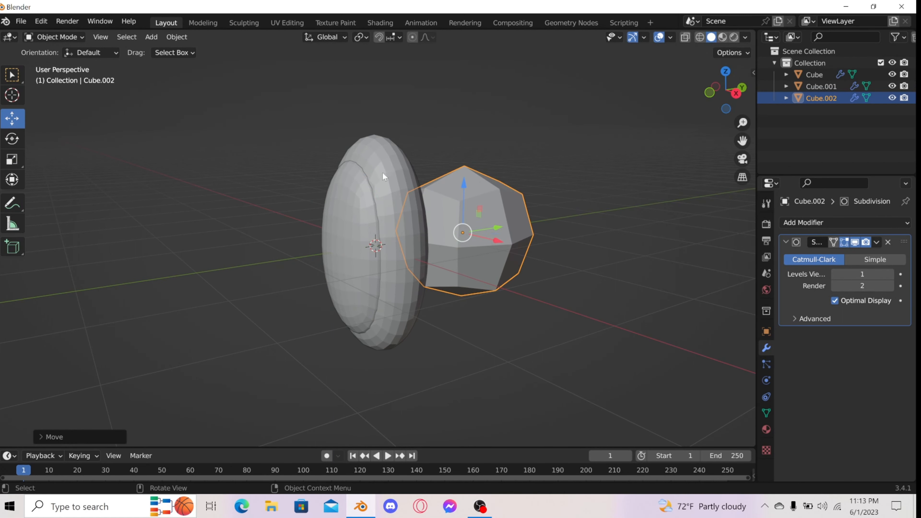
{"action": "left_click", "coordinate": [383, 156]}
{"action": "left_click", "coordinate": [479, 218]}
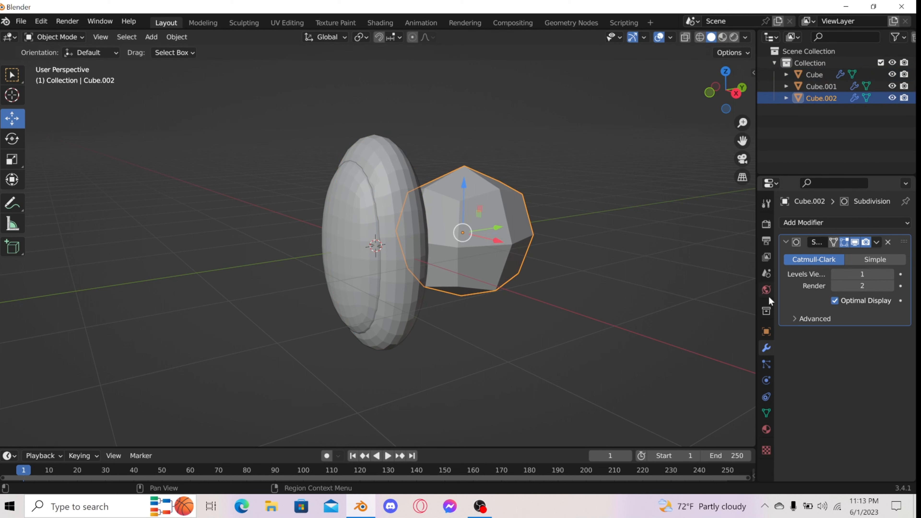
{"action": "left_click", "coordinate": [893, 274]}
{"action": "left_click", "coordinate": [888, 274]}
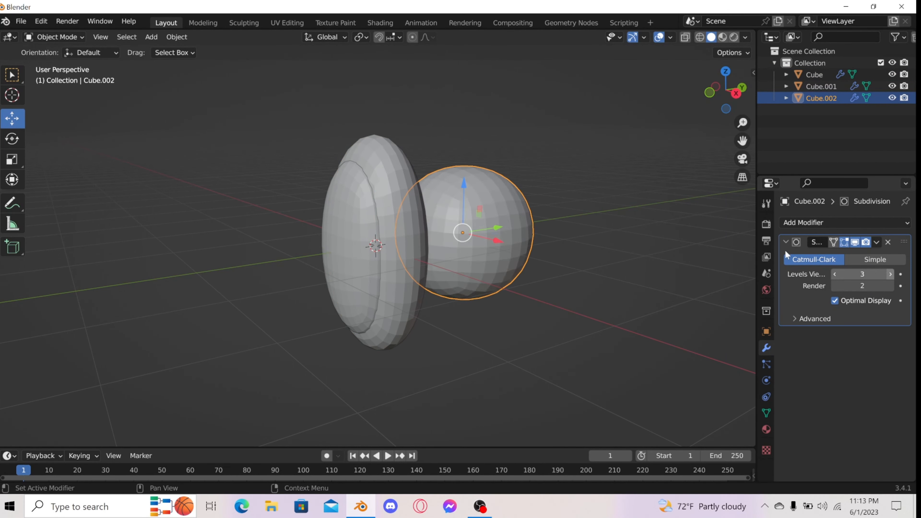
Scale the new sphere down uniformly and place it on top of the body as a head
{"action": "middle_click_drag", "start_coordinate": [539, 200], "coordinate": [526, 200]}
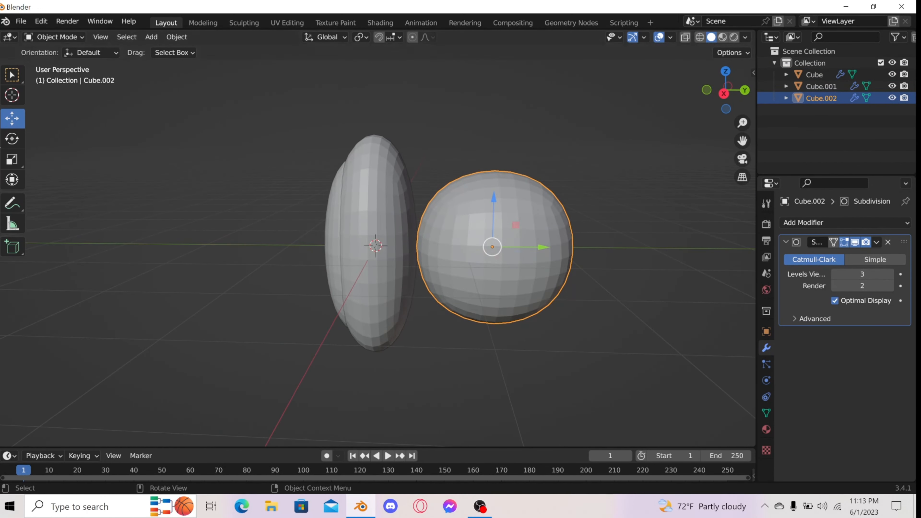
{"action": "left_click", "coordinate": [12, 161]}
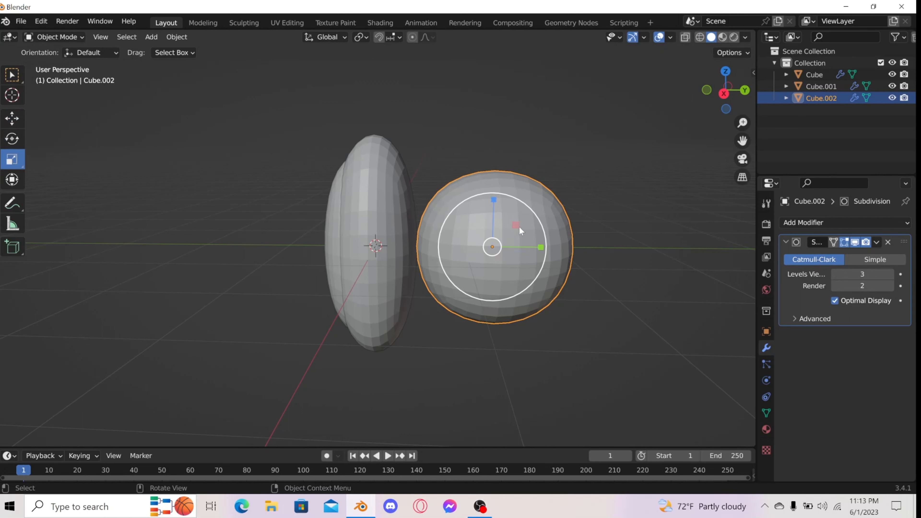
{"action": "left_click_drag", "start_coordinate": [525, 204], "coordinate": [499, 50]}
{"action": "left_click", "coordinate": [11, 123]}
{"action": "left_click_drag", "start_coordinate": [540, 101], "coordinate": [412, 101]}
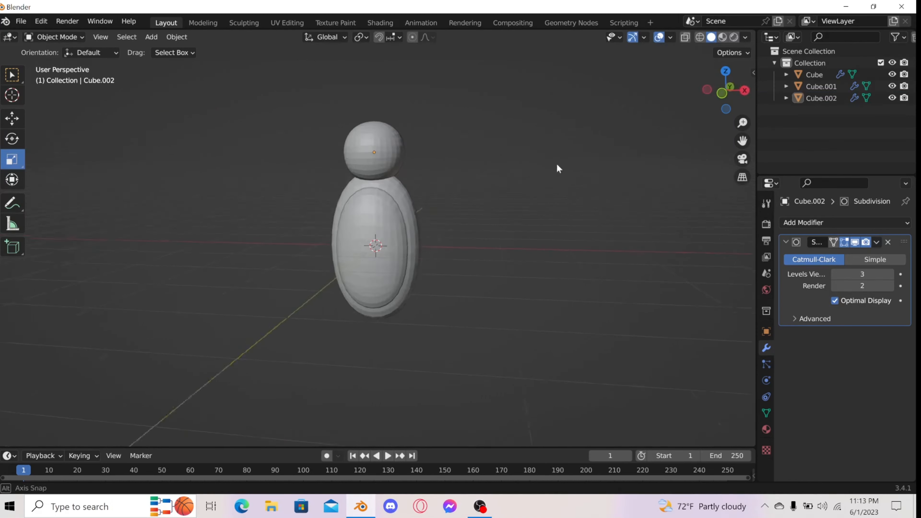
{"action": "middle_click_drag", "start_coordinate": [558, 168], "coordinate": [609, 171]}
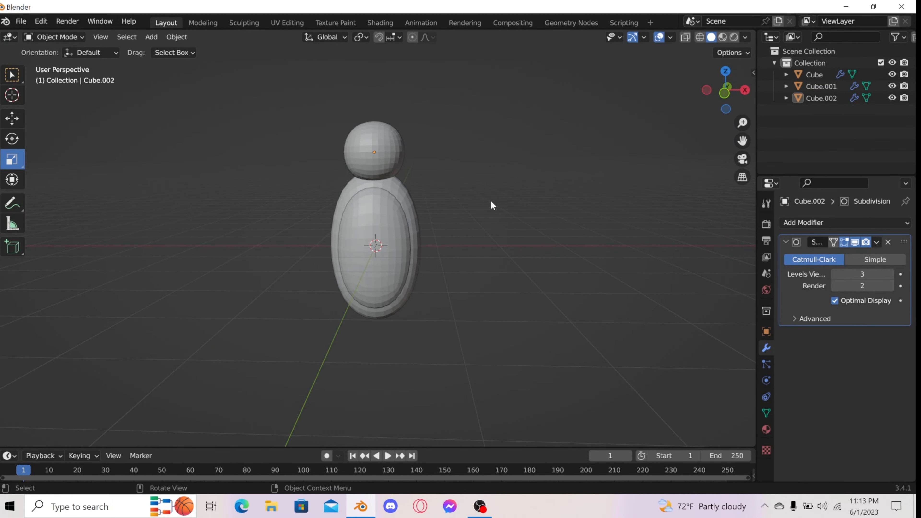
Duplicate the body ellipsoid and move the copy along the X axis until it stands clear of the body
{"action": "scroll", "coordinate": [490, 208], "scroll_direction": "up", "scroll_amount": 5}
{"action": "middle_click_drag", "start_coordinate": [464, 216], "coordinate": [382, 198]}
{"action": "scroll", "coordinate": [358, 217], "scroll_direction": "down", "scroll_amount": 2}
{"action": "left_click", "coordinate": [388, 183]}
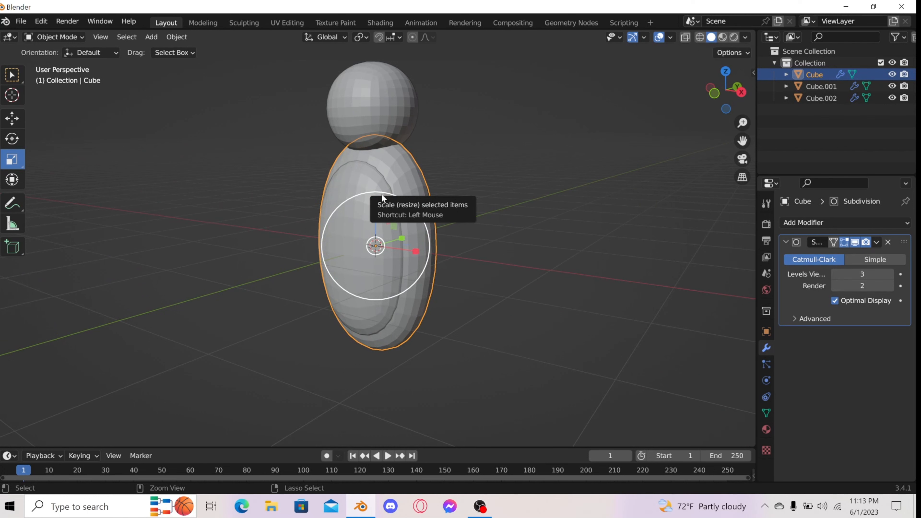
{"action": "key", "text": "ctrl+c"}
{"action": "key", "text": "ctrl+v"}
{"action": "scroll", "coordinate": [382, 198], "scroll_direction": "down", "scroll_amount": 2}
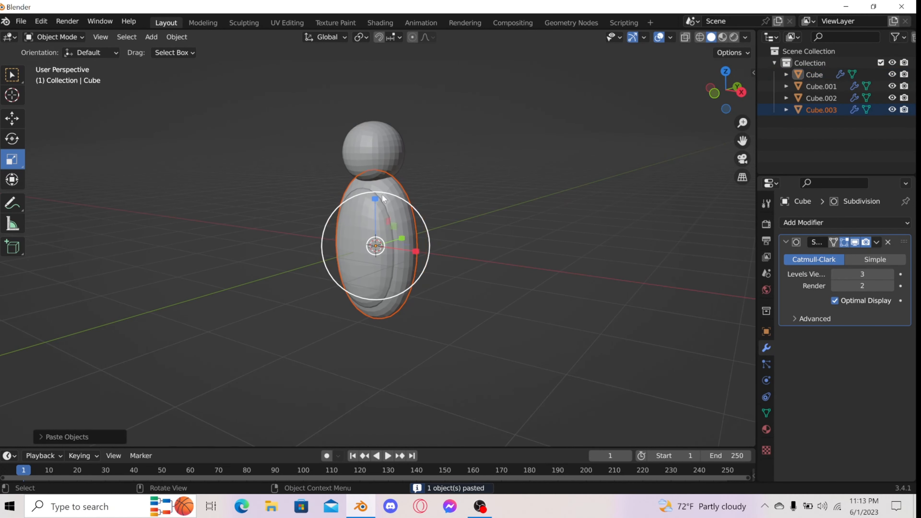
{"action": "left_click", "coordinate": [12, 118]}
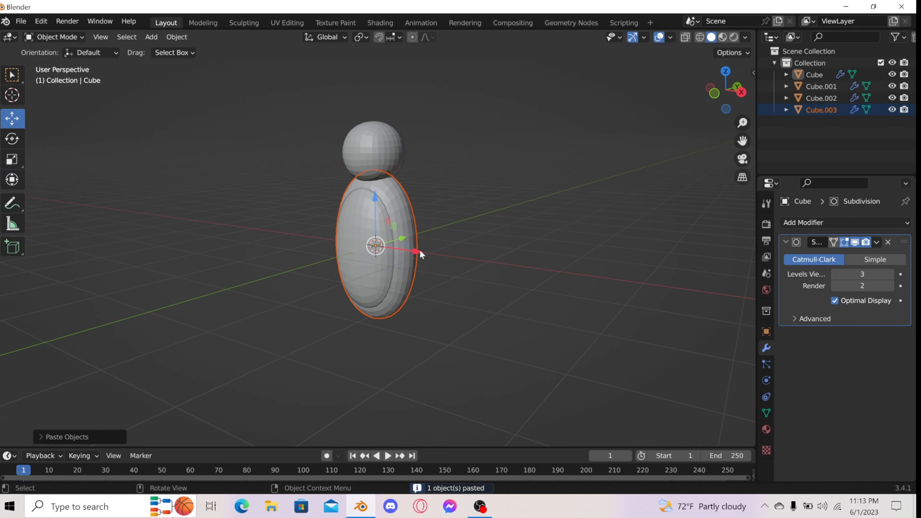
{"action": "left_click_drag", "start_coordinate": [420, 250], "coordinate": [511, 260]}
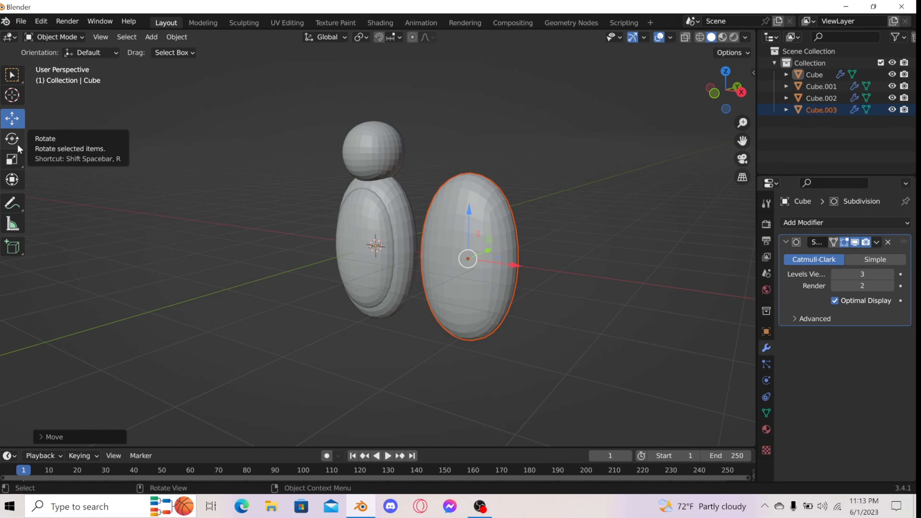
Scale the copied ellipsoid down strongly along X and slightly along Y and Z to form a slim arm segment
{"action": "left_click", "coordinate": [12, 160]}
{"action": "middle_click_drag", "start_coordinate": [446, 191], "coordinate": [553, 223]}
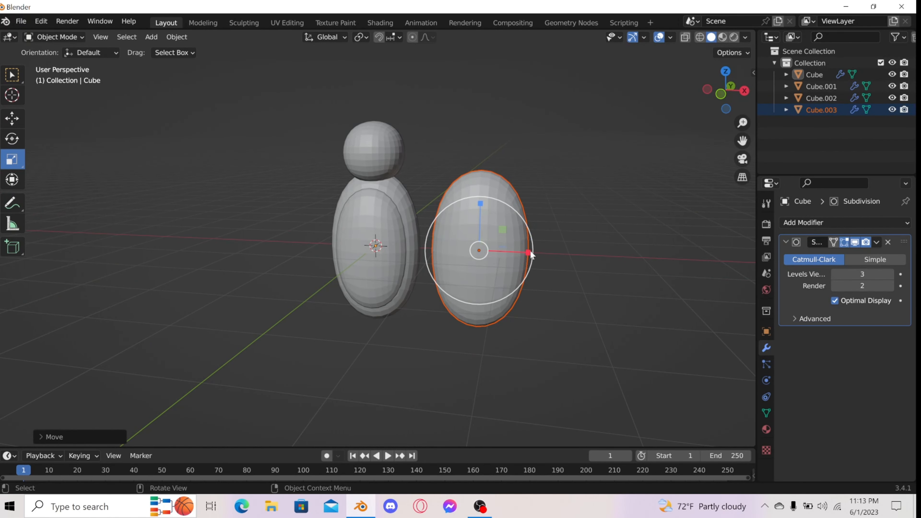
{"action": "left_click_drag", "start_coordinate": [528, 250], "coordinate": [496, 249]}
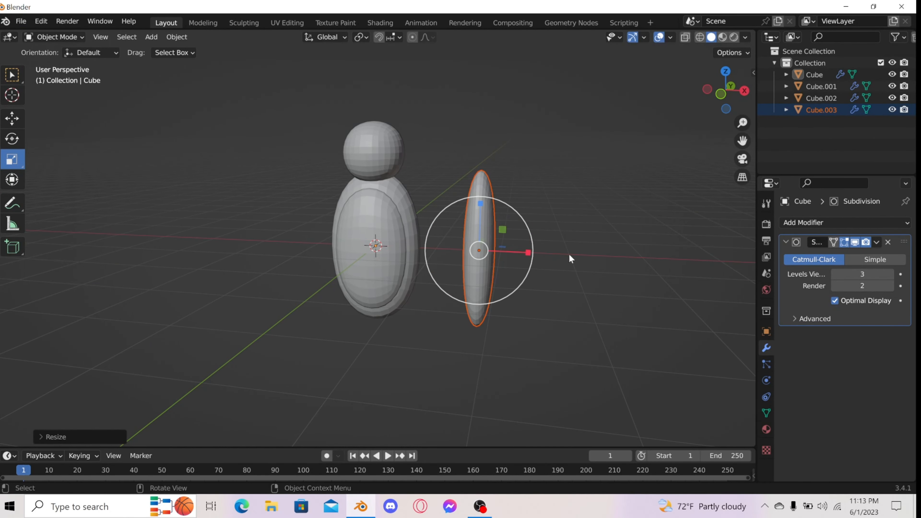
{"action": "middle_click_drag", "start_coordinate": [570, 254], "coordinate": [474, 253]}
{"action": "left_click_drag", "start_coordinate": [443, 251], "coordinate": [428, 256]}
{"action": "middle_click_drag", "start_coordinate": [428, 256], "coordinate": [543, 249]}
{"action": "scroll", "coordinate": [613, 256], "scroll_direction": "up", "scroll_amount": 4}
{"action": "middle_click_drag", "start_coordinate": [612, 256], "coordinate": [518, 235]}
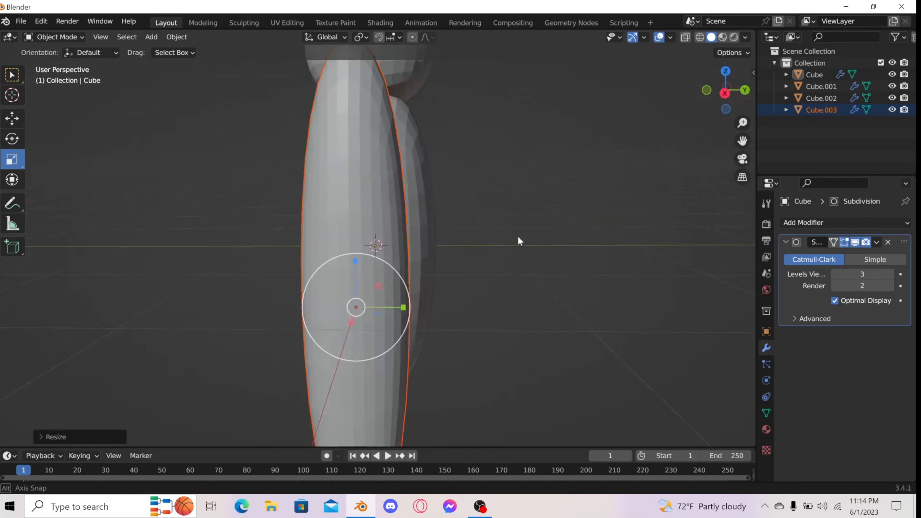
{"action": "scroll", "coordinate": [518, 235], "scroll_direction": "down", "scroll_amount": 4}
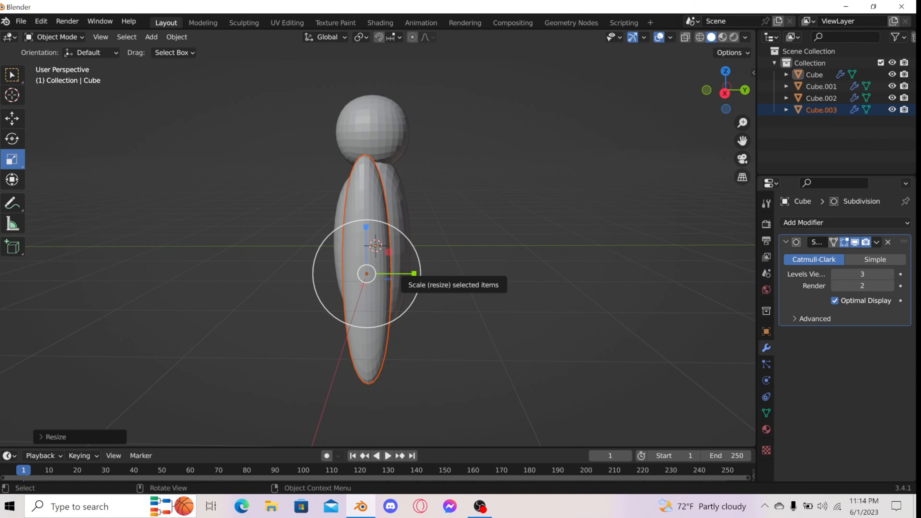
{"action": "left_click_drag", "start_coordinate": [414, 275], "coordinate": [412, 276]}
{"action": "middle_click_drag", "start_coordinate": [466, 283], "coordinate": [486, 177]}
{"action": "left_click_drag", "start_coordinate": [502, 207], "coordinate": [502, 217]}
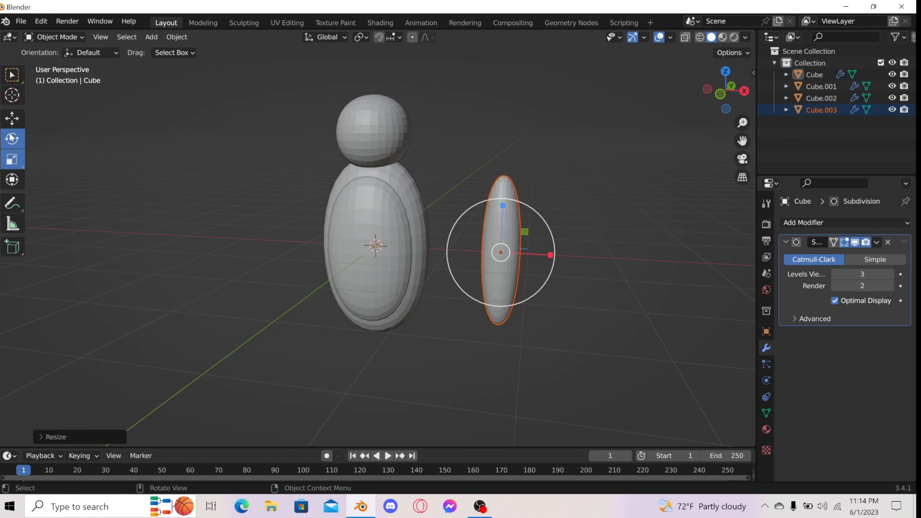
Rotate the slim arm segment a quarter turn about the Y axis so it lies horizontally, and clear the selection
{"action": "left_click", "coordinate": [13, 141]}
{"action": "left_click", "coordinate": [555, 253]}
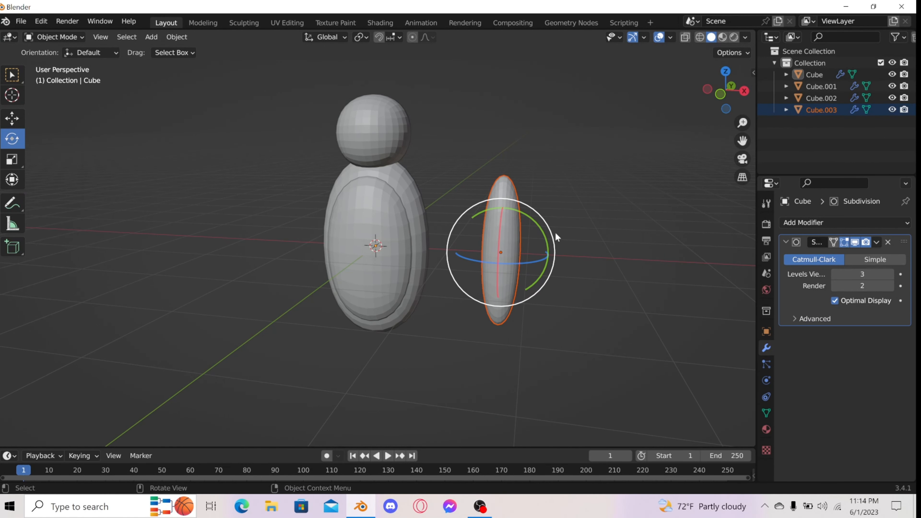
{"action": "middle_click_drag", "start_coordinate": [551, 221], "coordinate": [587, 224], "text": "ctrl"}
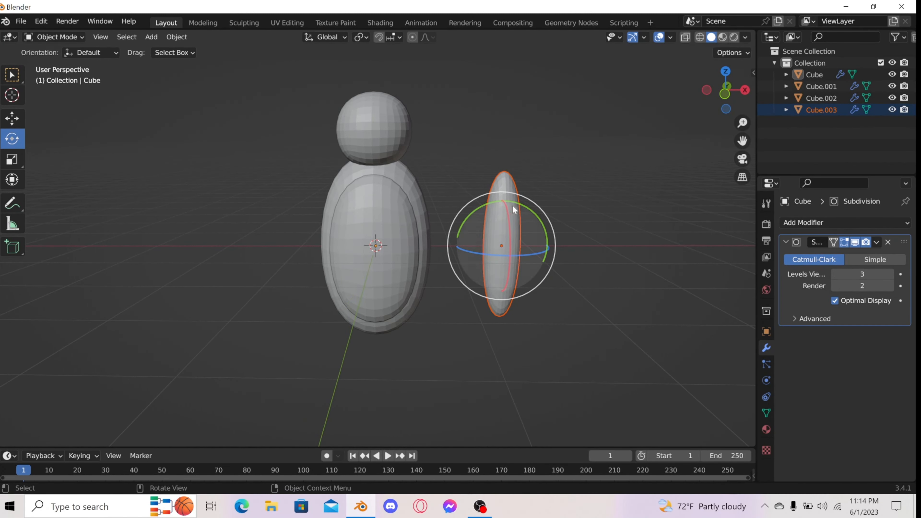
{"action": "left_click_drag", "start_coordinate": [522, 205], "coordinate": [451, 219], "text": "ctrl"}
{"action": "left_click", "coordinate": [595, 189]}
{"action": "middle_click_drag", "start_coordinate": [596, 189], "coordinate": [607, 188]}
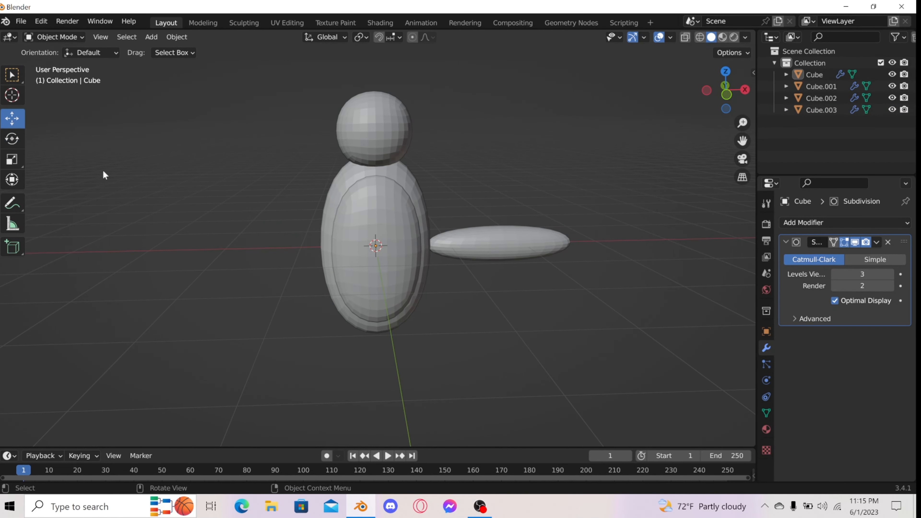
Raise the arm segment to shoulder height and move it along X until its inner end sits in the body
{"action": "left_click", "coordinate": [519, 245]}
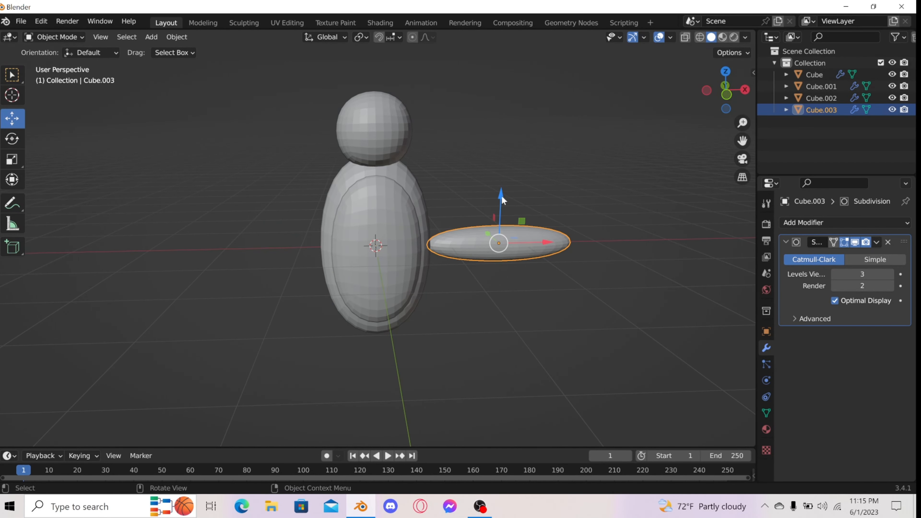
{"action": "left_click_drag", "start_coordinate": [502, 200], "coordinate": [496, 126]}
{"action": "middle_click_drag", "start_coordinate": [496, 126], "coordinate": [538, 205]}
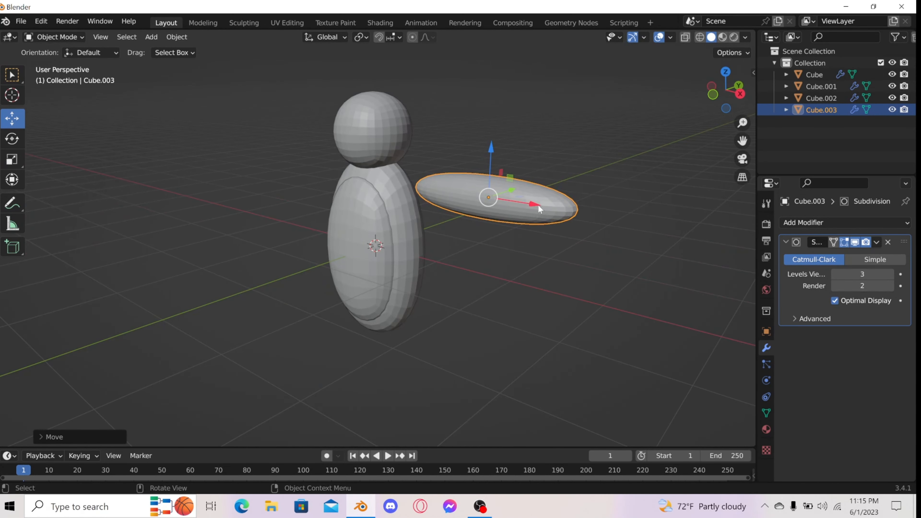
{"action": "left_click_drag", "start_coordinate": [537, 204], "coordinate": [448, 171]}
Scale the arm segment thinner along the Y and Z axes, and clear the selection
{"action": "middle_click_drag", "start_coordinate": [319, 222], "coordinate": [165, 199]}
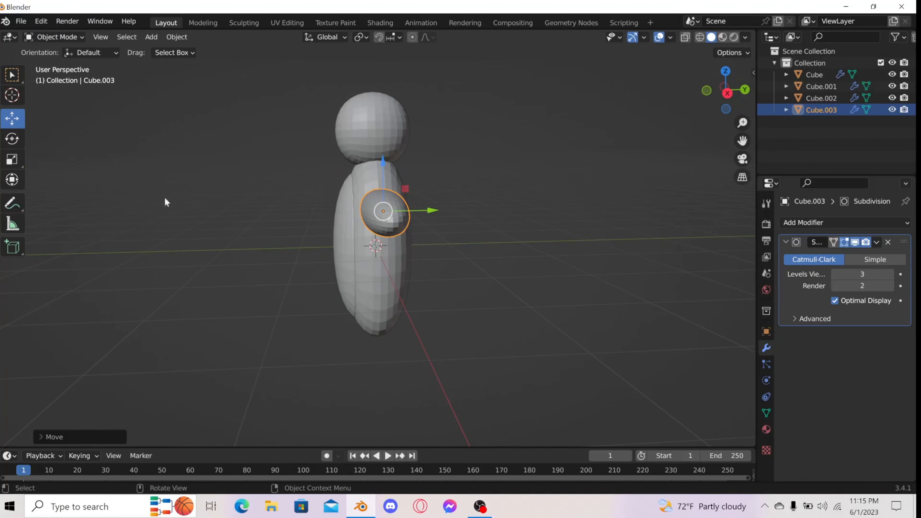
{"action": "left_click", "coordinate": [13, 164]}
{"action": "left_click_drag", "start_coordinate": [432, 212], "coordinate": [396, 207]}
{"action": "left_click_drag", "start_coordinate": [382, 163], "coordinate": [382, 178]}
{"action": "left_click_drag", "start_coordinate": [218, 226], "coordinate": [426, 257]}
{"action": "middle_click_drag", "start_coordinate": [264, 221], "coordinate": [388, 214]}
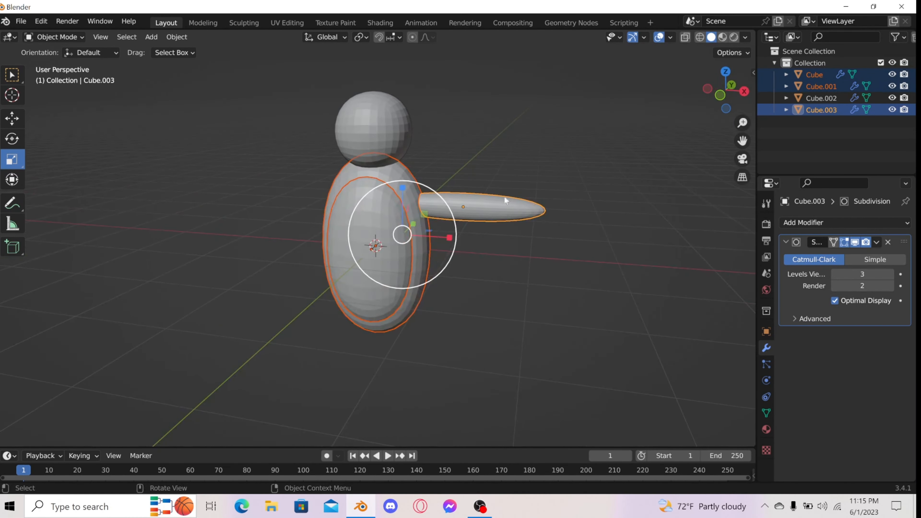
{"action": "key", "text": "alt+a"}
{"action": "mouse_move", "coordinate": [321, 242]}
{"action": "middle_mouse_down"}
{"action": "mouse_move", "coordinate": [362, 244]}
{"action": "mouse_move", "coordinate": [315, 240]}
{"action": "mouse_move", "coordinate": [324, 242]}
{"action": "middle_mouse_up"}
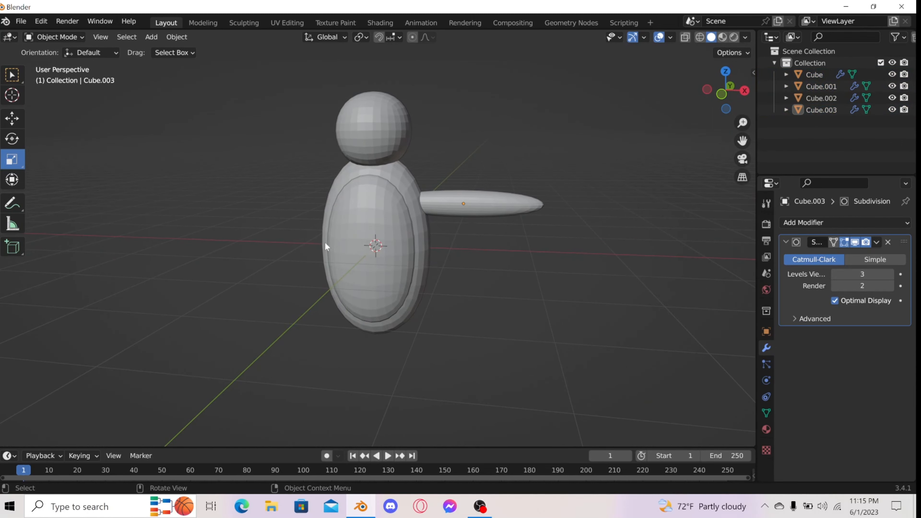
Duplicate the arm segment and move the copy outward along X as a forearm overlapping the first segment's end
{"action": "left_click", "coordinate": [530, 205]}
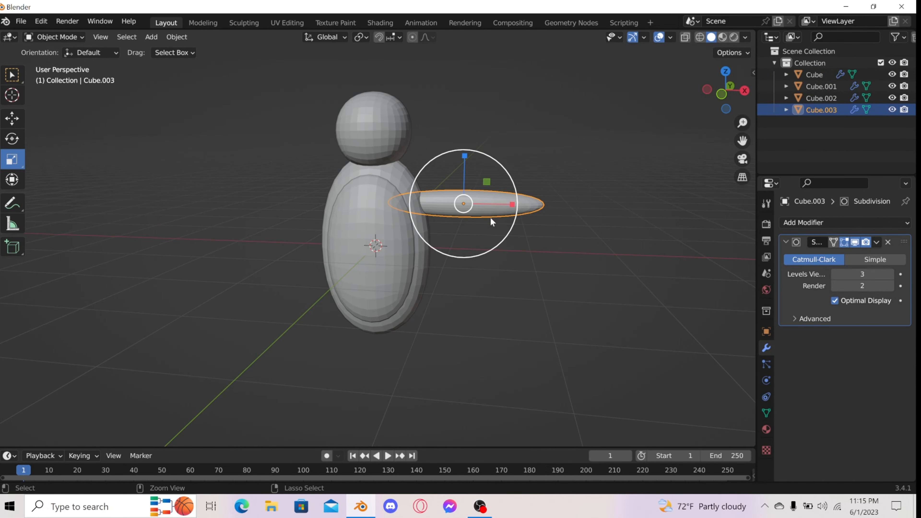
{"action": "key", "text": "ctrl+c"}
{"action": "key", "text": "ctrl+v"}
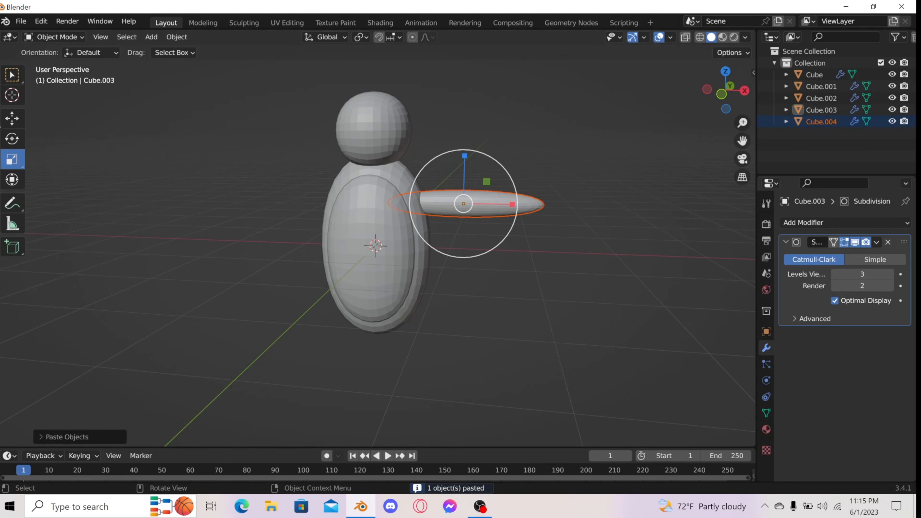
{"action": "left_click", "coordinate": [13, 120]}
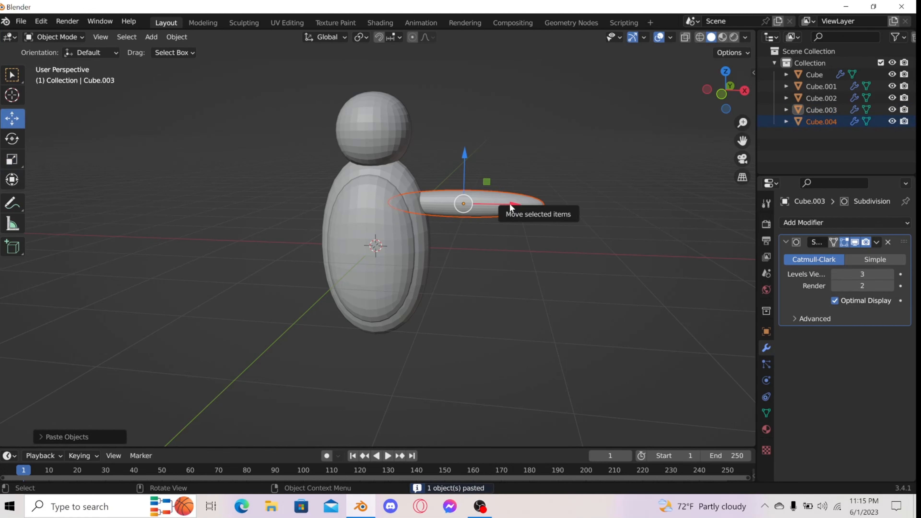
{"action": "left_click_drag", "start_coordinate": [509, 203], "coordinate": [626, 215]}
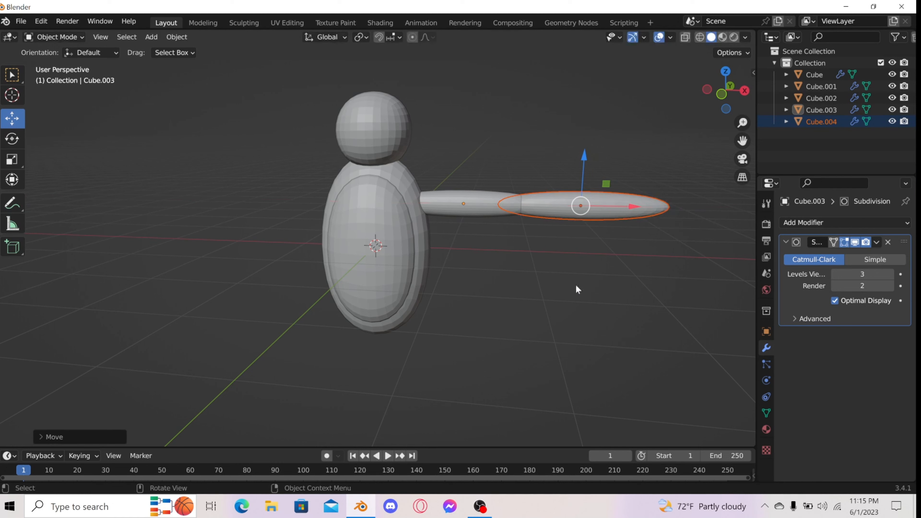
{"action": "left_click", "coordinate": [426, 334]}
{"action": "middle_click_drag", "start_coordinate": [426, 334], "coordinate": [492, 342]}
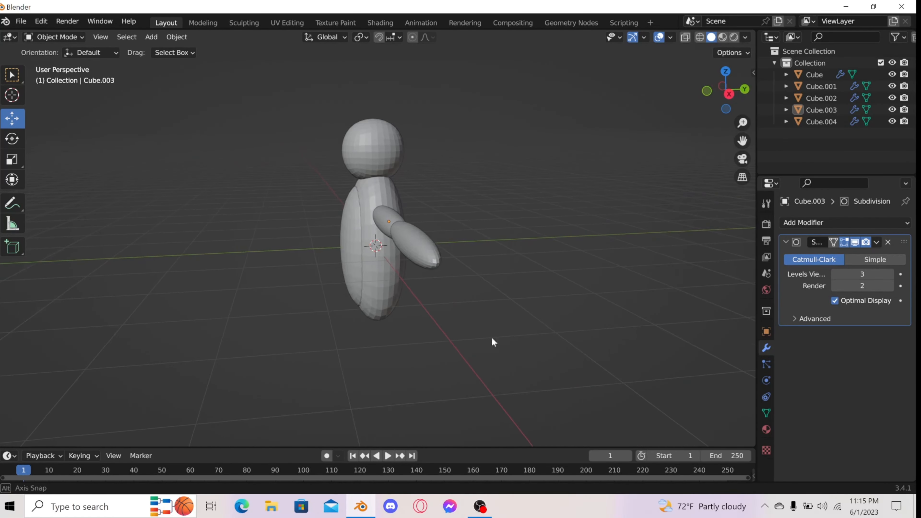
Duplicate the forearm and move the copy outward along X past the forearm's end
{"action": "left_click", "coordinate": [408, 233]}
{"action": "middle_click_drag", "start_coordinate": [390, 335], "coordinate": [484, 341]}
{"action": "key", "text": "ctrl+c"}
{"action": "key", "text": "ctrl+v"}
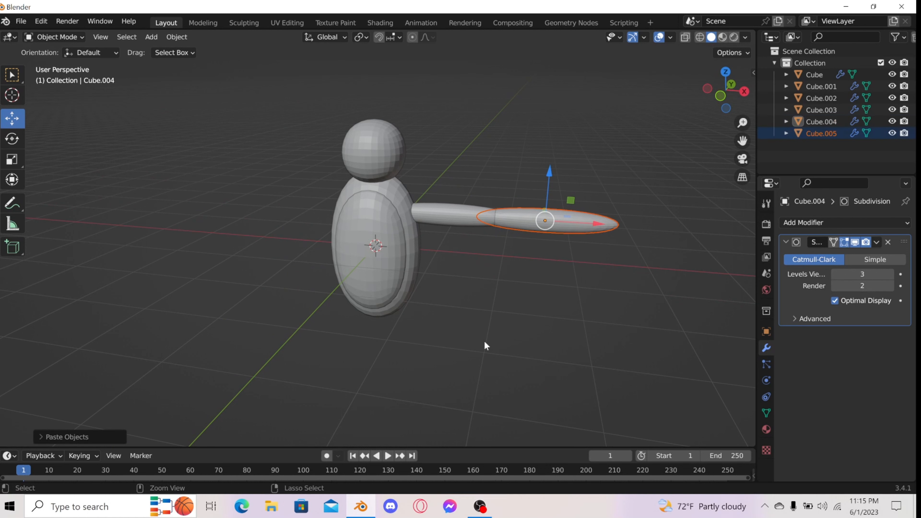
{"action": "left_click_drag", "start_coordinate": [600, 226], "coordinate": [715, 233]}
Shrink the outermost segment along X and enlarge it slightly along Z to form a small round hand
{"action": "left_click", "coordinate": [12, 160]}
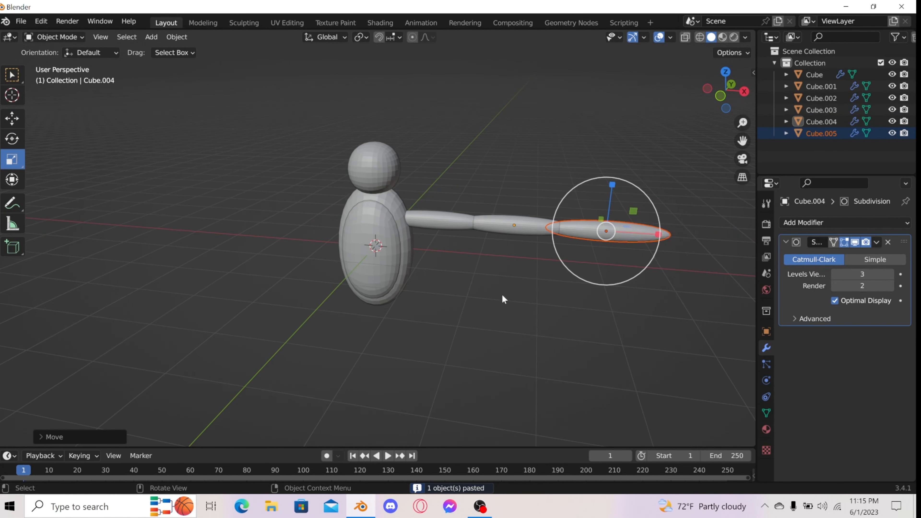
{"action": "middle_click_drag", "start_coordinate": [502, 298], "coordinate": [491, 276]}
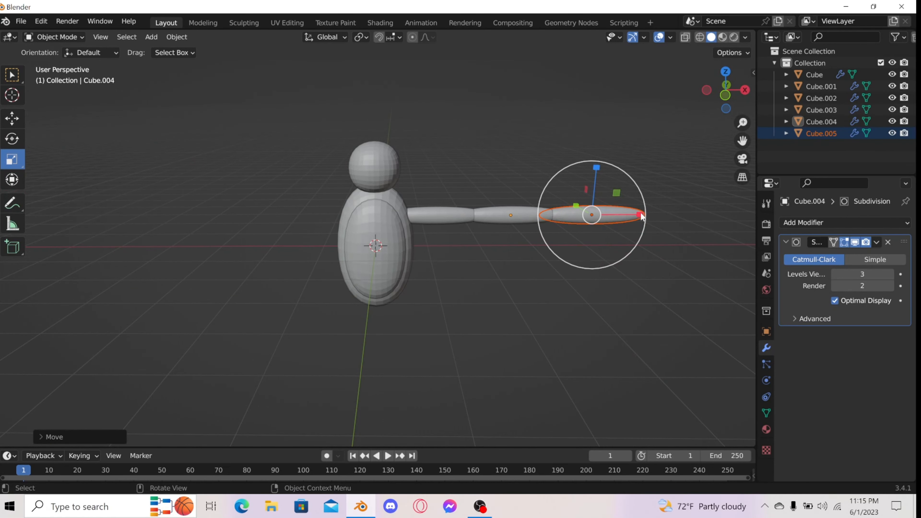
{"action": "left_click_drag", "start_coordinate": [640, 215], "coordinate": [603, 218]}
{"action": "middle_click_drag", "start_coordinate": [638, 260], "coordinate": [585, 248]}
{"action": "middle_click_drag", "start_coordinate": [432, 227], "coordinate": [598, 171]}
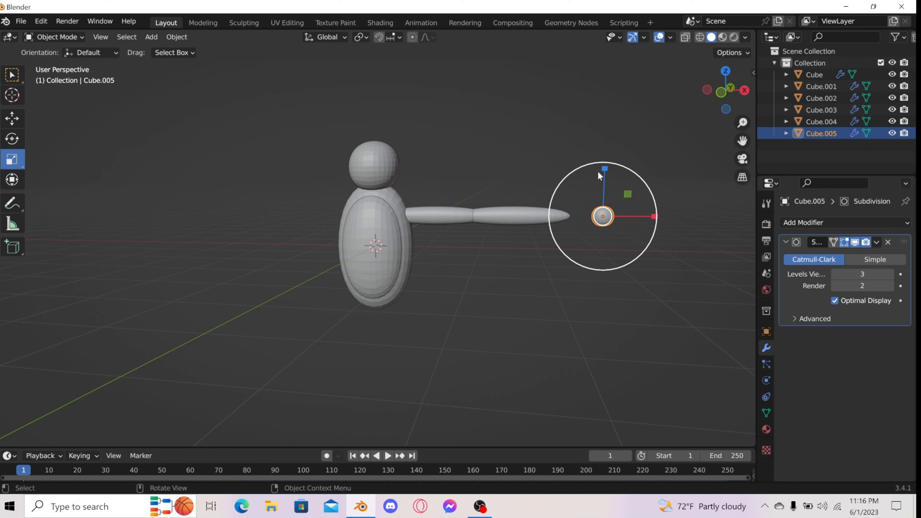
{"action": "left_click_drag", "start_coordinate": [604, 169], "coordinate": [605, 151]}
{"action": "left_click", "coordinate": [673, 209]}
{"action": "middle_click_drag", "start_coordinate": [673, 209], "coordinate": [533, 214]}
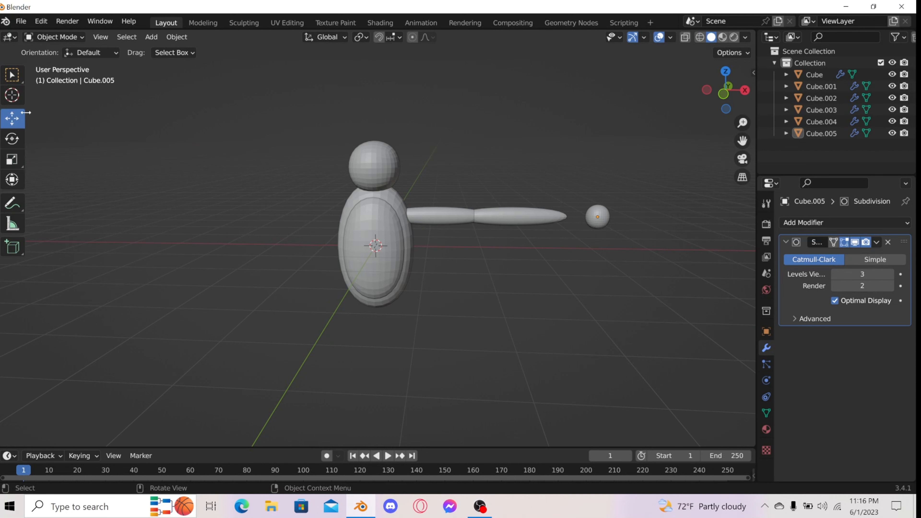
Move the hand sphere inward along X onto the end of the forearm, and clear the selection
{"action": "left_click", "coordinate": [595, 214]}
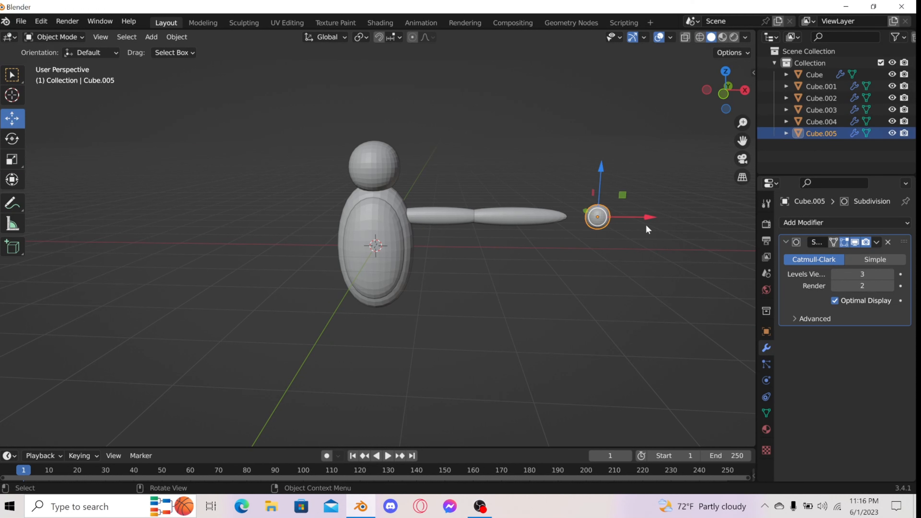
{"action": "left_click_drag", "start_coordinate": [647, 221], "coordinate": [617, 220]}
{"action": "left_click", "coordinate": [511, 268]}
{"action": "middle_click_drag", "start_coordinate": [511, 268], "coordinate": [552, 267]}
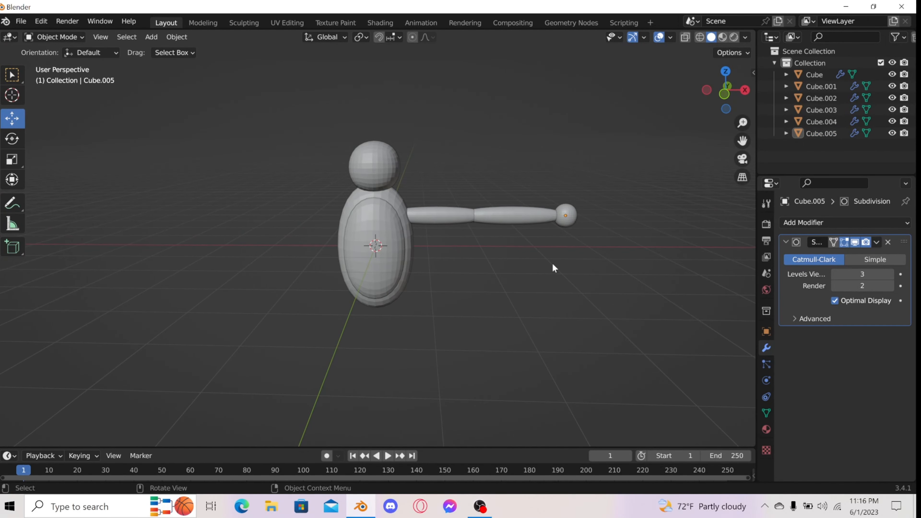
Duplicate the upper arm, forearm and hand together and rotate the copies half a turn about the Y axis
{"action": "left_click_drag", "start_coordinate": [607, 300], "coordinate": [425, 172]}
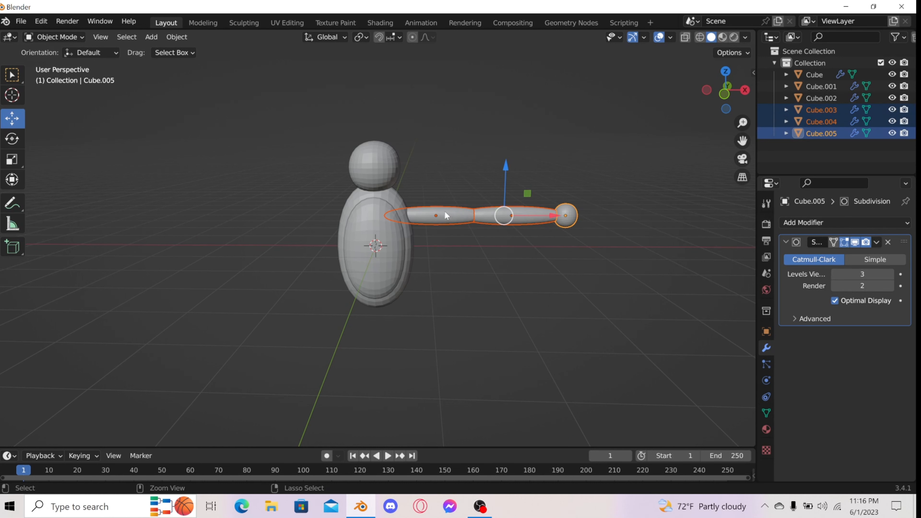
{"action": "key", "text": "ctrl+c"}
{"action": "key", "text": "ctrl+v"}
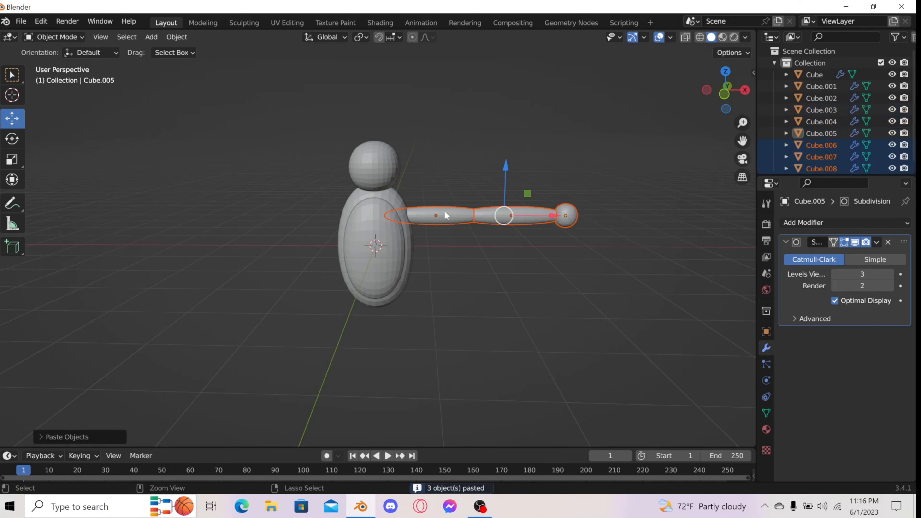
{"action": "left_click", "coordinate": [12, 138]}
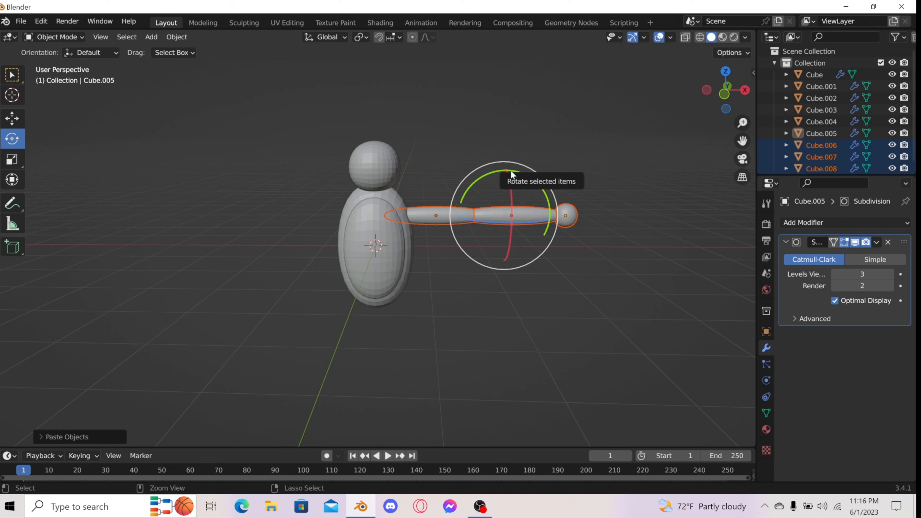
{"action": "left_click_drag", "start_coordinate": [510, 170], "coordinate": [500, 353]}
{"action": "left_click", "coordinate": [519, 193]}
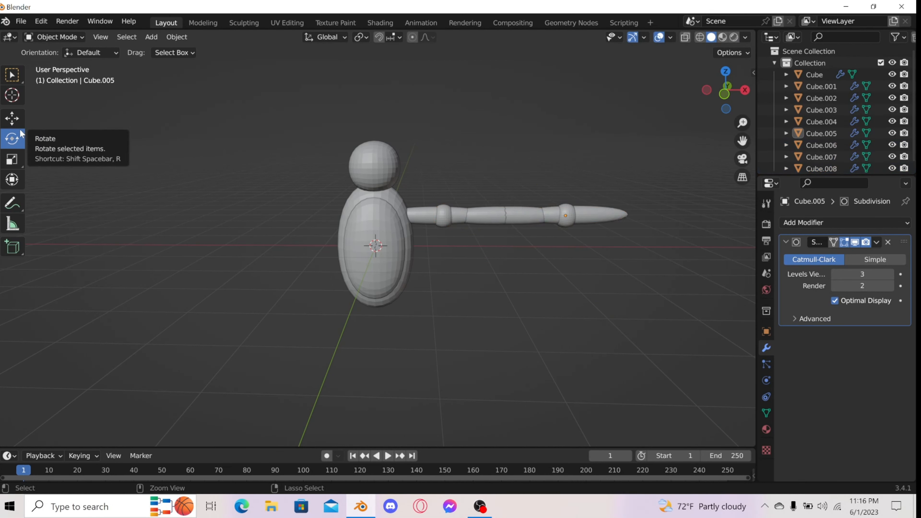
Restore the selection of the copied arm parts and move them along negative X to the opposite side of the body
{"action": "key", "text": "ctrl+z"}
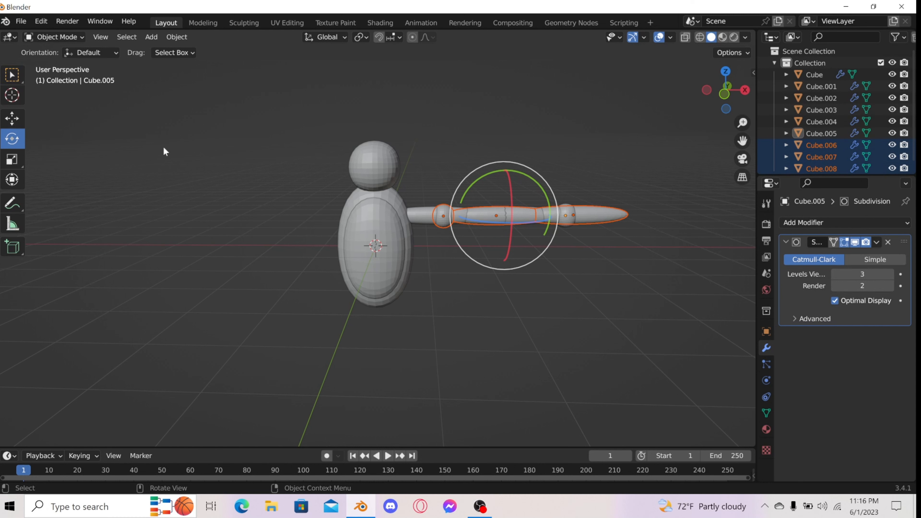
{"action": "left_click", "coordinate": [12, 118]}
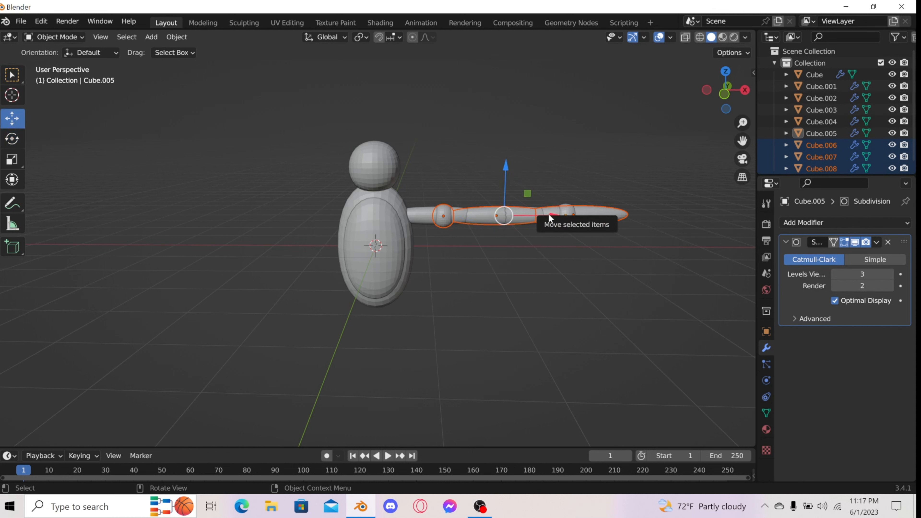
{"action": "left_click_drag", "start_coordinate": [548, 215], "coordinate": [291, 206]}
{"action": "left_click", "coordinate": [403, 150]}
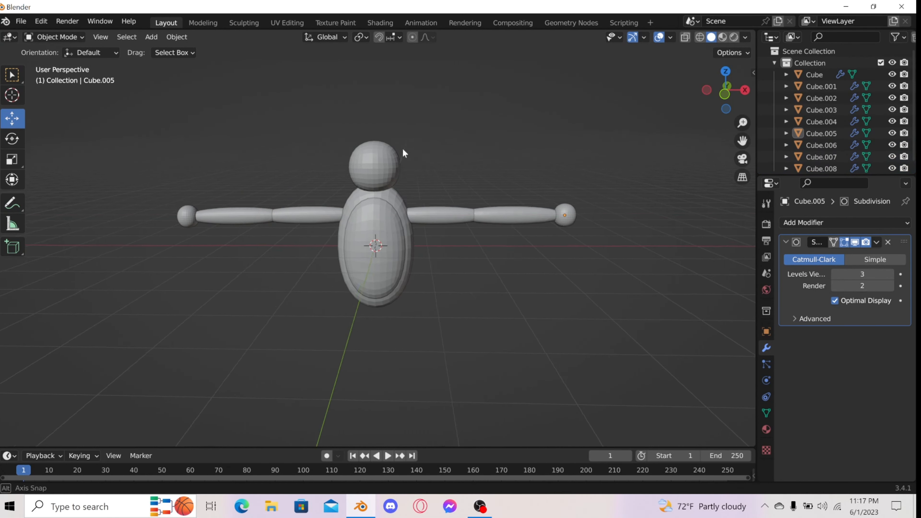
{"action": "mouse_move", "coordinate": [402, 150]}
{"action": "middle_mouse_down"}
{"action": "mouse_move", "coordinate": [588, 130]}
{"action": "mouse_move", "coordinate": [399, 138]}
{"action": "mouse_move", "coordinate": [377, 152]}
{"action": "mouse_move", "coordinate": [392, 142]}
{"action": "mouse_move", "coordinate": [410, 154]}
{"action": "middle_mouse_up"}
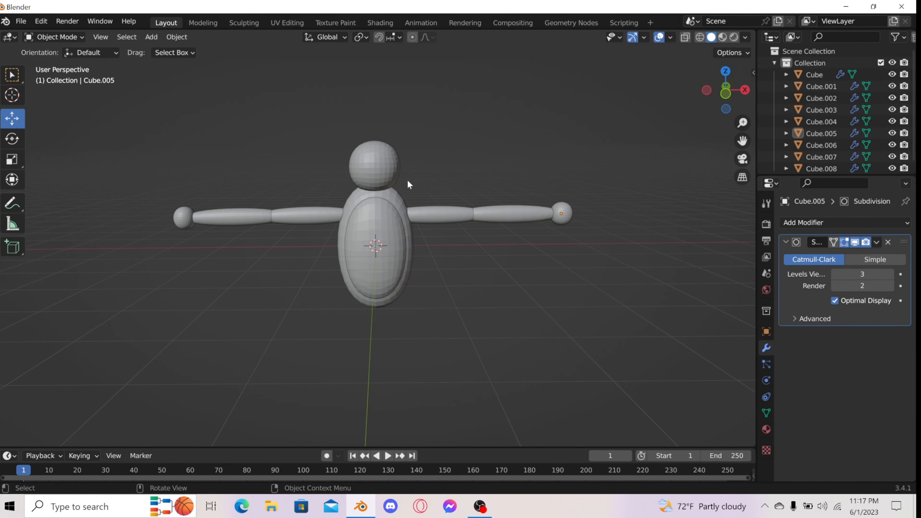
Give the head a new material with a bright red base color and display the model in Material Preview shading
{"action": "middle_click_drag", "start_coordinate": [456, 160], "coordinate": [387, 159]}
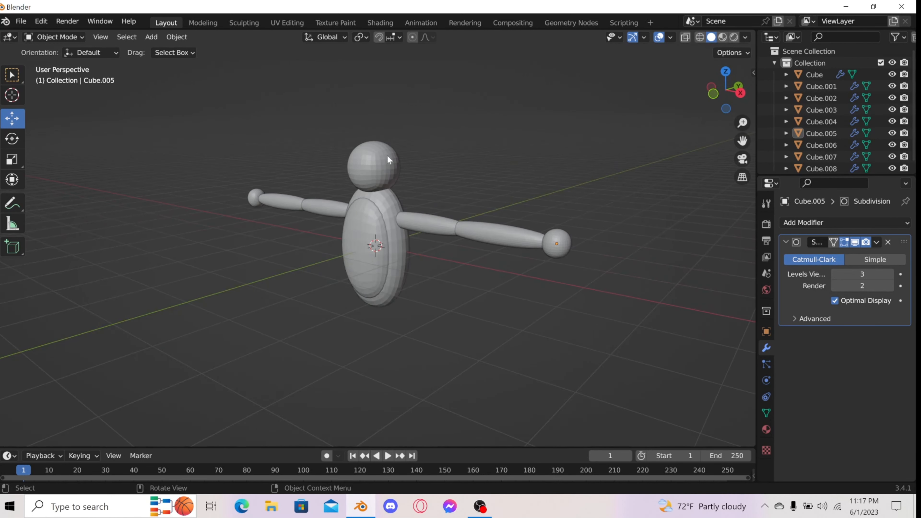
{"action": "left_click", "coordinate": [370, 165]}
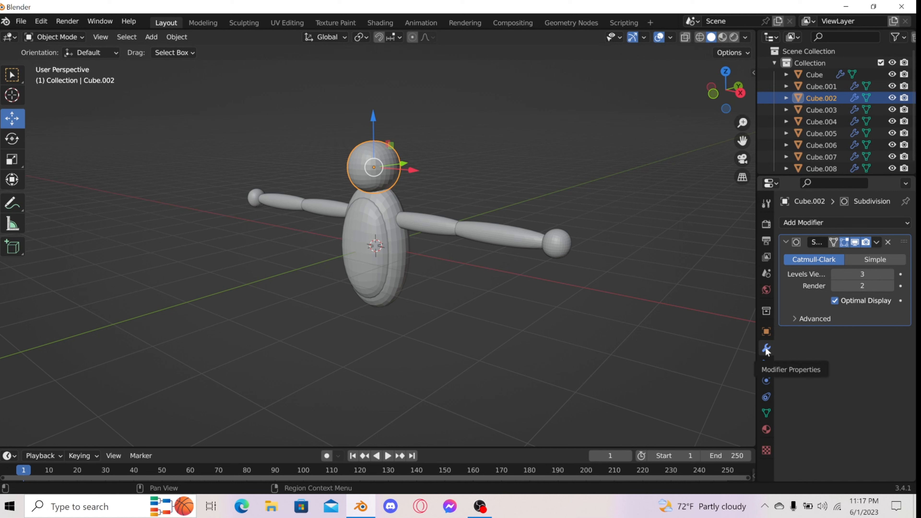
{"action": "left_click", "coordinate": [766, 429]}
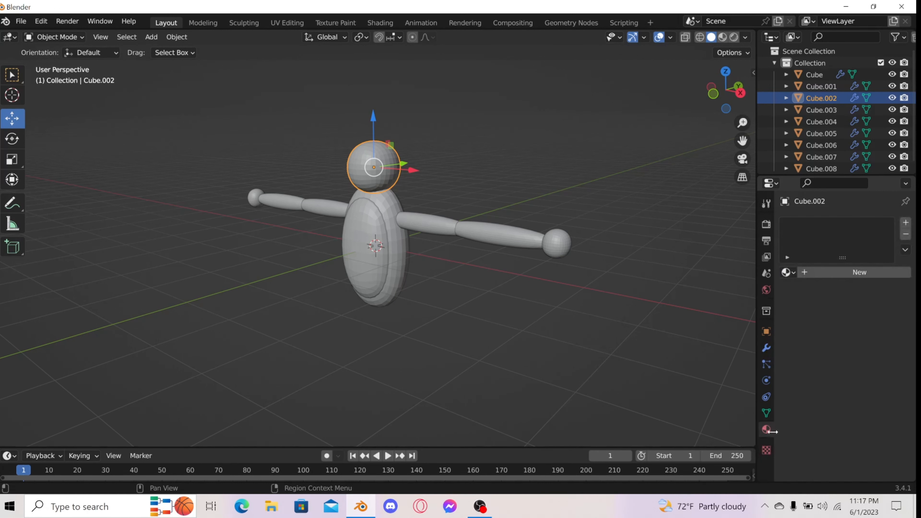
{"action": "left_click", "coordinate": [808, 275]}
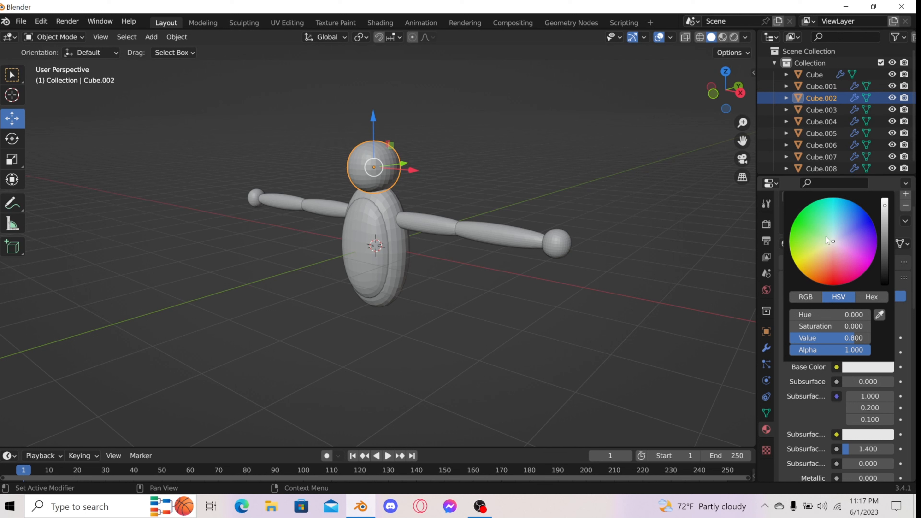
{"action": "mouse_move", "coordinate": [826, 237]}
{"action": "left_mouse_down"}
{"action": "mouse_move", "coordinate": [820, 277]}
{"action": "mouse_move", "coordinate": [831, 250]}
{"action": "left_mouse_up"}
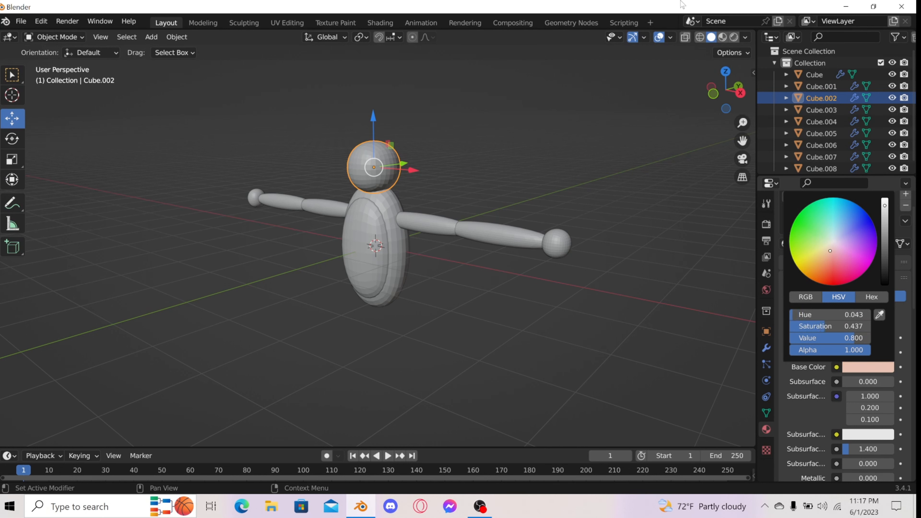
{"action": "left_click", "coordinate": [723, 37]}
{"action": "scroll", "coordinate": [360, 221], "scroll_direction": "up", "scroll_amount": 3}
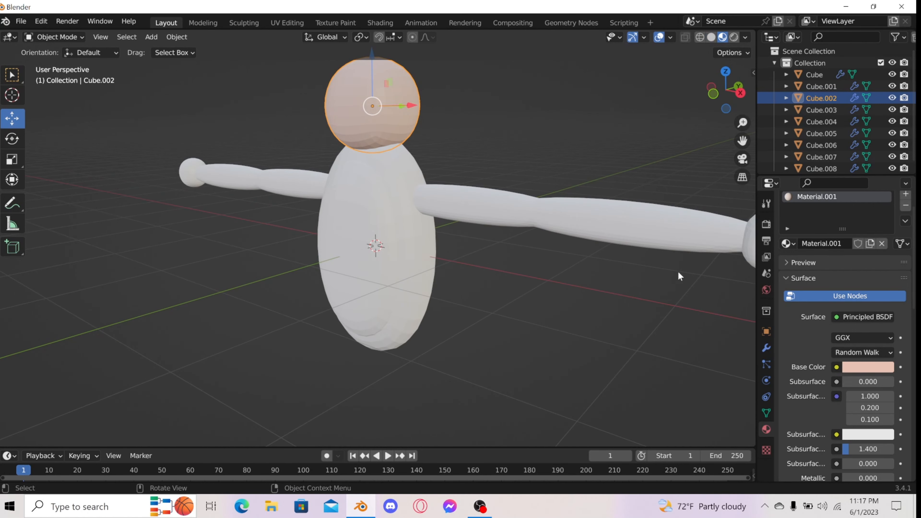
{"action": "scroll", "coordinate": [679, 276], "scroll_direction": "down", "scroll_amount": 1}
{"action": "left_click", "coordinate": [846, 369]}
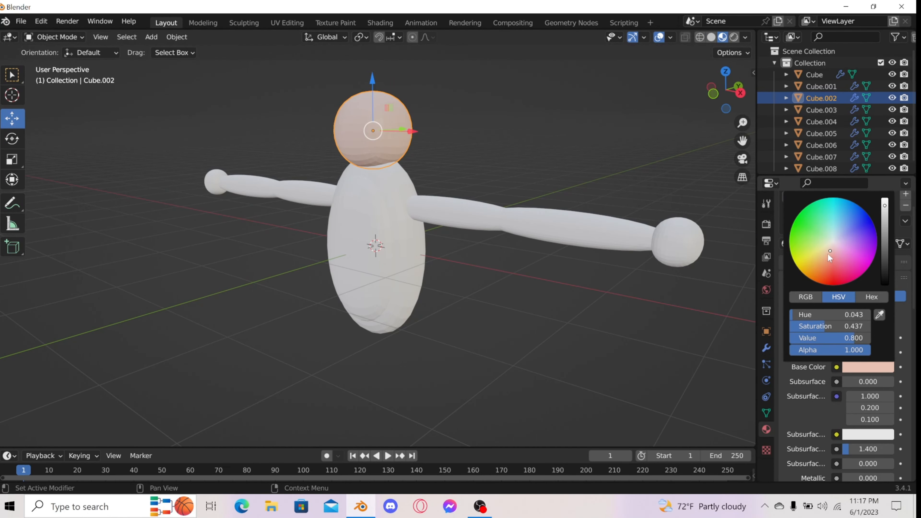
{"action": "left_click_drag", "start_coordinate": [829, 254], "coordinate": [838, 284]}
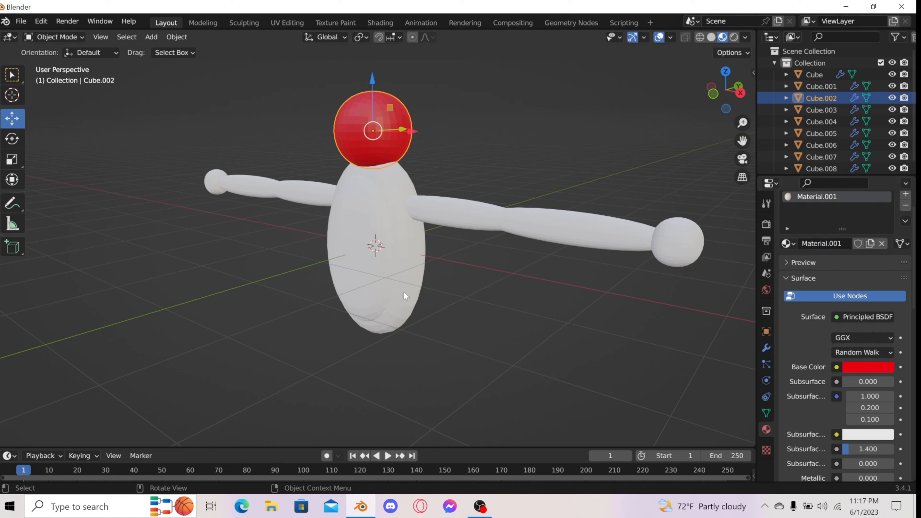
Give the main body a new material with a bright red base color
{"action": "mouse_move", "coordinate": [403, 291]}
{"action": "middle_mouse_down"}
{"action": "mouse_move", "coordinate": [473, 293]}
{"action": "mouse_move", "coordinate": [407, 294]}
{"action": "middle_mouse_up"}
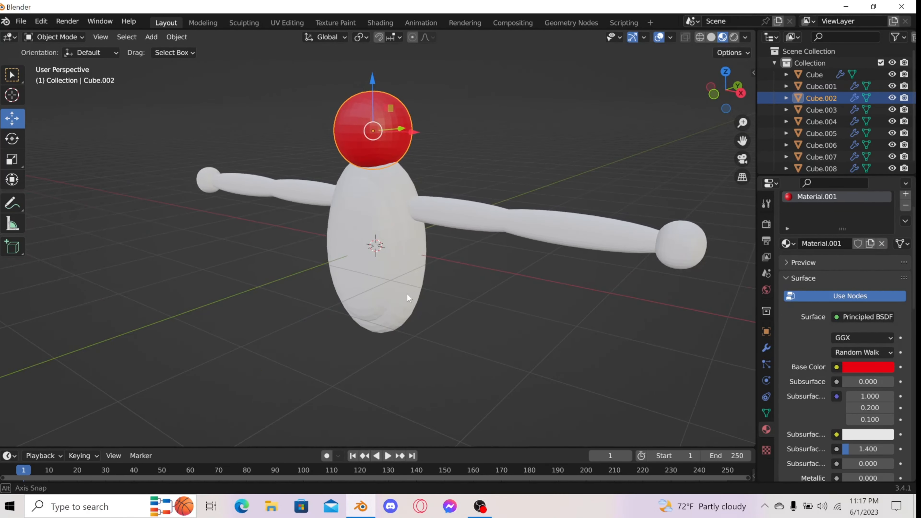
{"action": "left_click", "coordinate": [415, 268]}
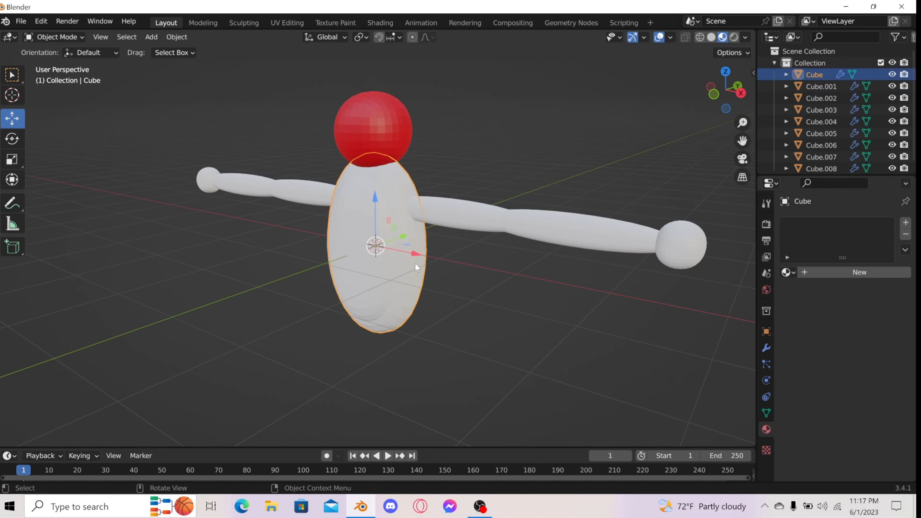
{"action": "left_click", "coordinate": [813, 273]}
{"action": "left_click", "coordinate": [847, 397]}
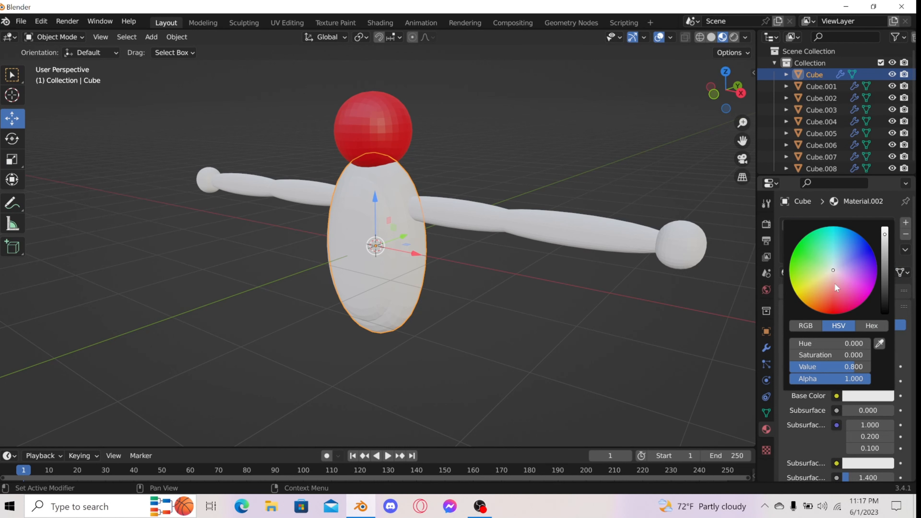
{"action": "left_click_drag", "start_coordinate": [834, 284], "coordinate": [834, 311]}
Give the upper arm and forearm on the positive X side new materials with a red base color
{"action": "left_click", "coordinate": [474, 211]}
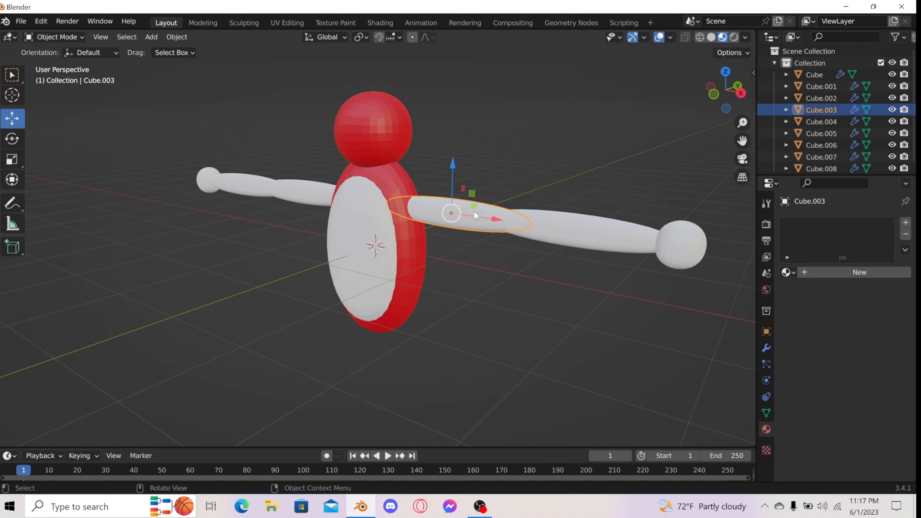
{"action": "left_click", "coordinate": [845, 272]}
{"action": "left_click", "coordinate": [845, 396]}
{"action": "left_click", "coordinate": [836, 313]}
{"action": "left_click", "coordinate": [560, 231]}
{"action": "left_click", "coordinate": [845, 272]}
{"action": "left_click", "coordinate": [853, 396]}
{"action": "left_click", "coordinate": [833, 313]}
Give the hand on the positive X side a new material with a blue base color, hue 0.667 and saturation 1.000
{"action": "left_click", "coordinate": [691, 243]}
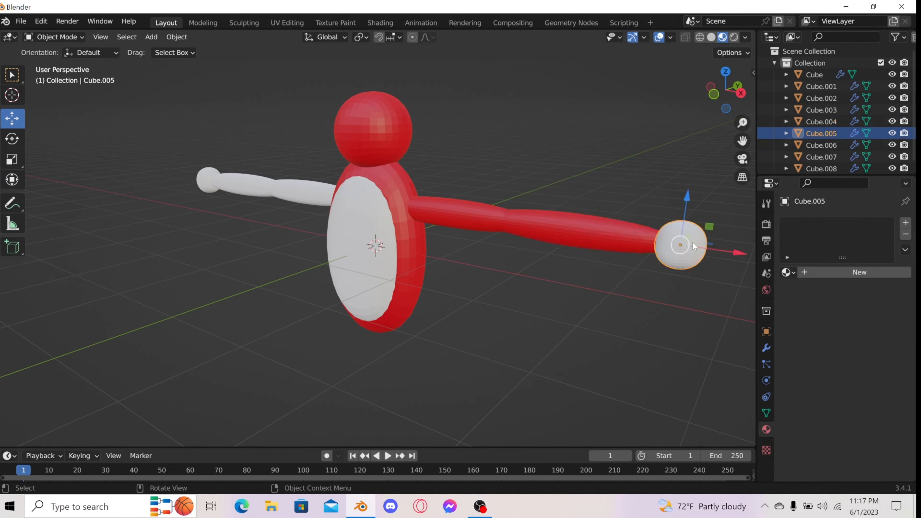
{"action": "left_click", "coordinate": [845, 272]}
{"action": "left_click", "coordinate": [852, 395]}
{"action": "left_click", "coordinate": [870, 247]}
Give the upper arm and forearm on the negative X side new materials with a red base color
{"action": "left_click", "coordinate": [289, 190]}
{"action": "left_click", "coordinate": [845, 272]}
{"action": "left_click", "coordinate": [854, 396]}
{"action": "left_click", "coordinate": [835, 313]}
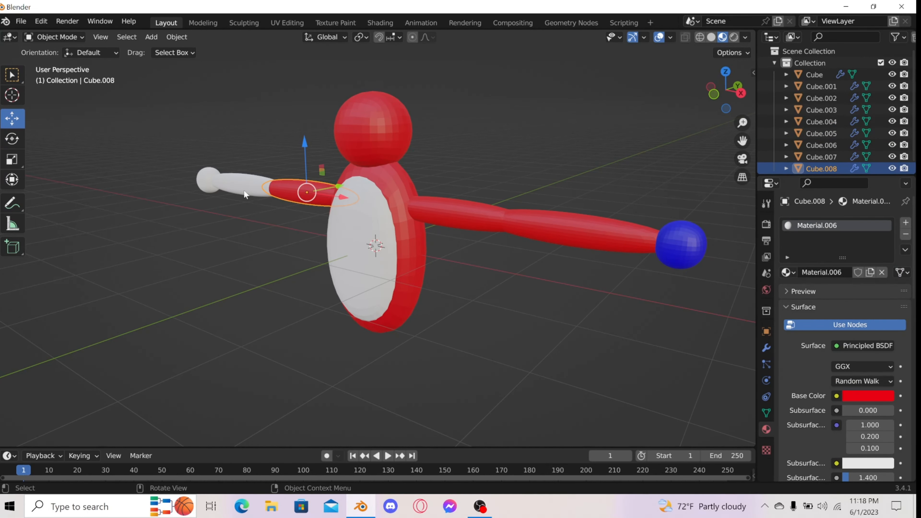
{"action": "left_click", "coordinate": [250, 185]}
{"action": "left_click", "coordinate": [845, 272]}
{"action": "left_click", "coordinate": [853, 397]}
{"action": "left_click", "coordinate": [836, 314]}
Give the hand on the negative X side a new material with a blue base color matching the other hand
{"action": "left_click", "coordinate": [207, 180]}
{"action": "left_click", "coordinate": [818, 273]}
{"action": "left_click", "coordinate": [863, 396]}
{"action": "left_click_drag", "start_coordinate": [852, 253], "coordinate": [871, 247]}
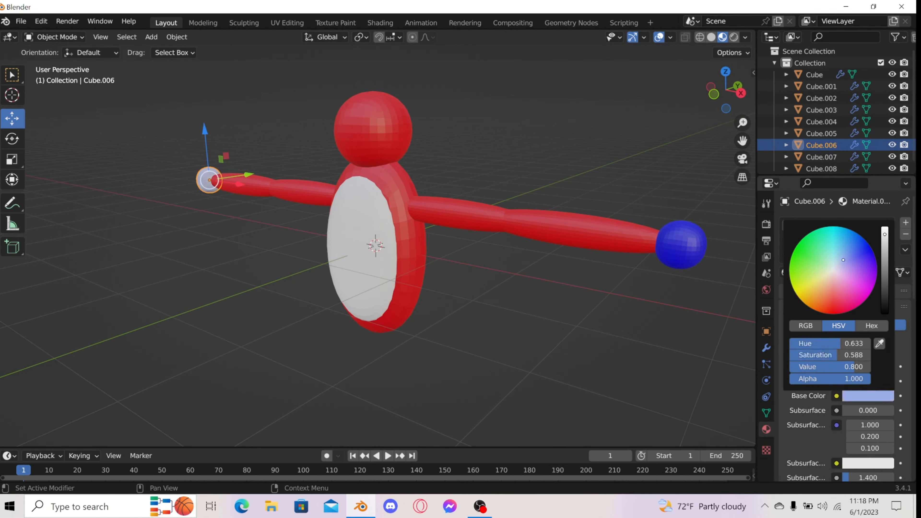
{"action": "left_click", "coordinate": [606, 284]}
Give the belly a new material with a purple base color, hue 0.708 and saturation 1.000
{"action": "middle_click_drag", "start_coordinate": [606, 284], "coordinate": [649, 284]}
{"action": "left_click", "coordinate": [391, 268]}
{"action": "left_click", "coordinate": [870, 273]}
{"action": "left_click", "coordinate": [868, 396]}
{"action": "left_click", "coordinate": [877, 272]}
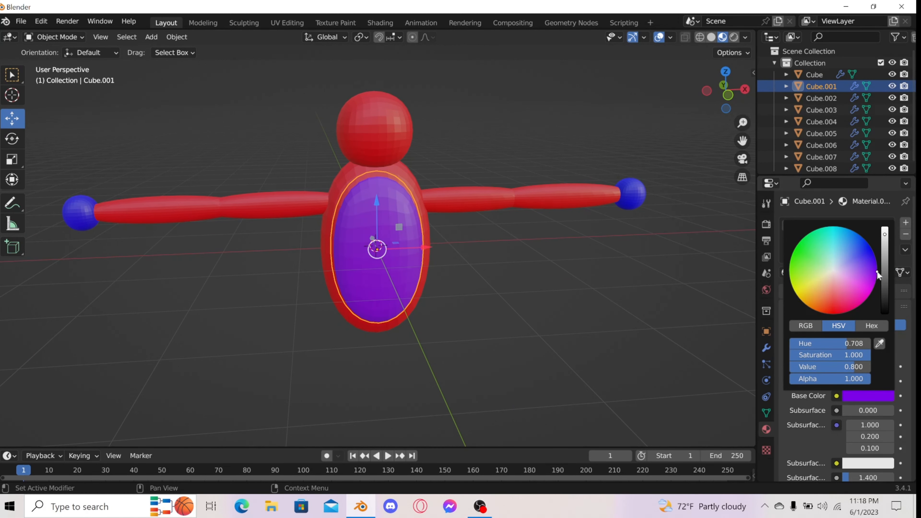
Change the head material's base color to the same purple as the belly
{"action": "left_click", "coordinate": [374, 129]}
{"action": "left_click", "coordinate": [869, 396]}
{"action": "left_click", "coordinate": [877, 272]}
{"action": "left_click", "coordinate": [671, 262]}
{"action": "middle_click_drag", "start_coordinate": [671, 262], "coordinate": [638, 262]}
Change the base color of both hands' materials to green
{"action": "left_click", "coordinate": [687, 214]}
{"action": "left_click", "coordinate": [868, 395]}
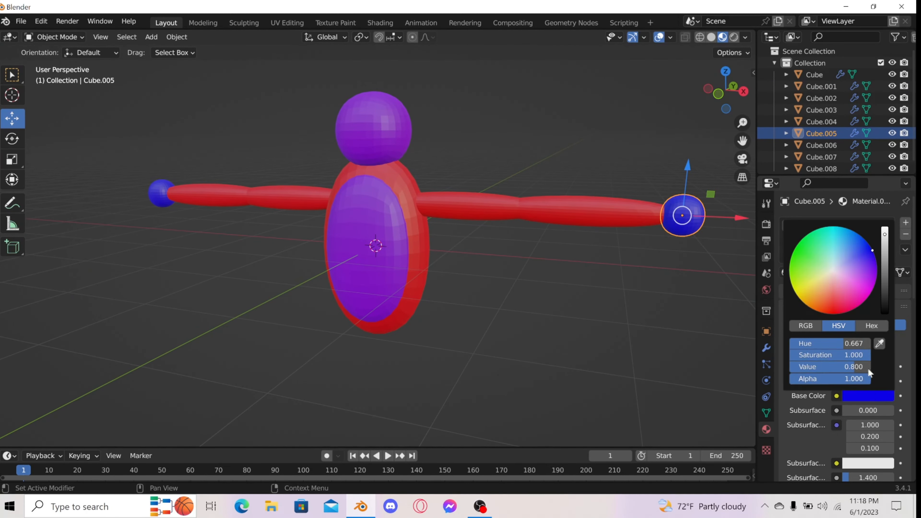
{"action": "left_click_drag", "start_coordinate": [812, 265], "coordinate": [796, 249]}
{"action": "left_click", "coordinate": [162, 193]}
{"action": "left_click", "coordinate": [870, 396]}
{"action": "left_click", "coordinate": [796, 249]}
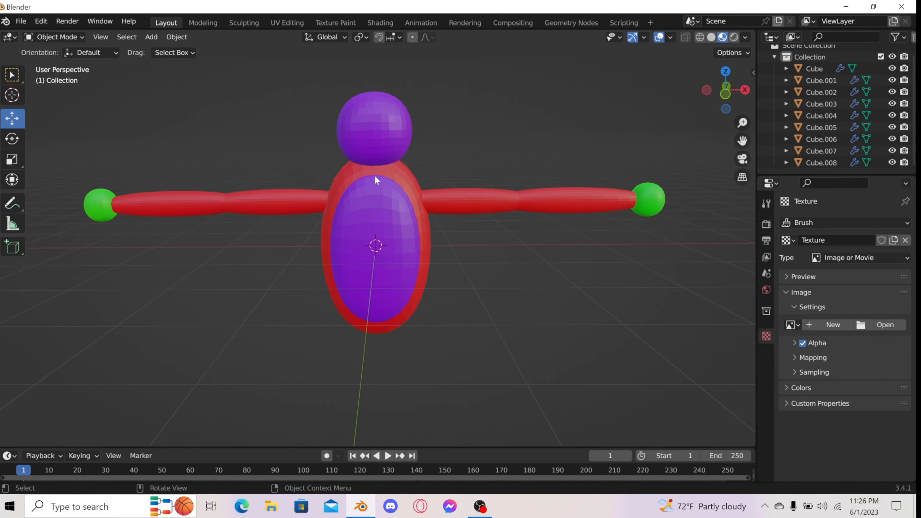
Switch the viewport to Wireframe shading so the inside of the character can be seen
{"action": "scroll", "coordinate": [375, 176], "scroll_direction": "up", "scroll_amount": 3}
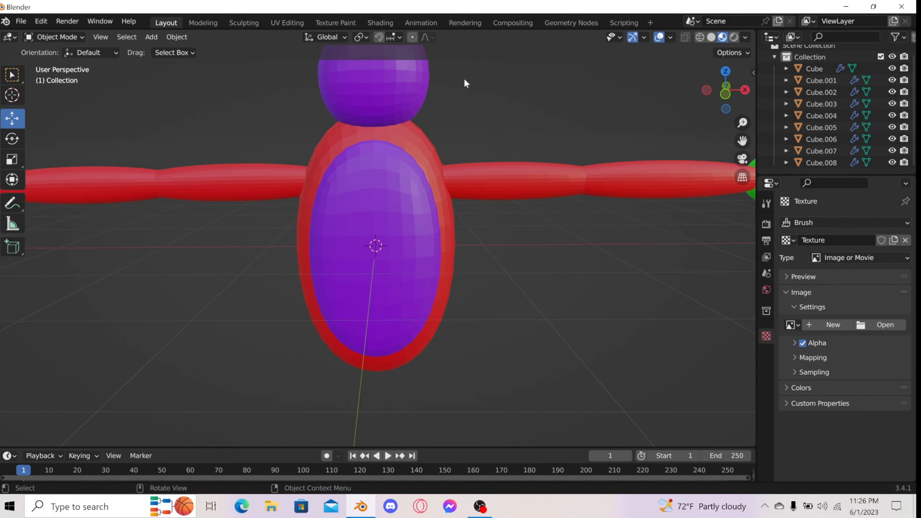
{"action": "scroll", "coordinate": [412, 110], "scroll_direction": "down", "scroll_amount": 3}
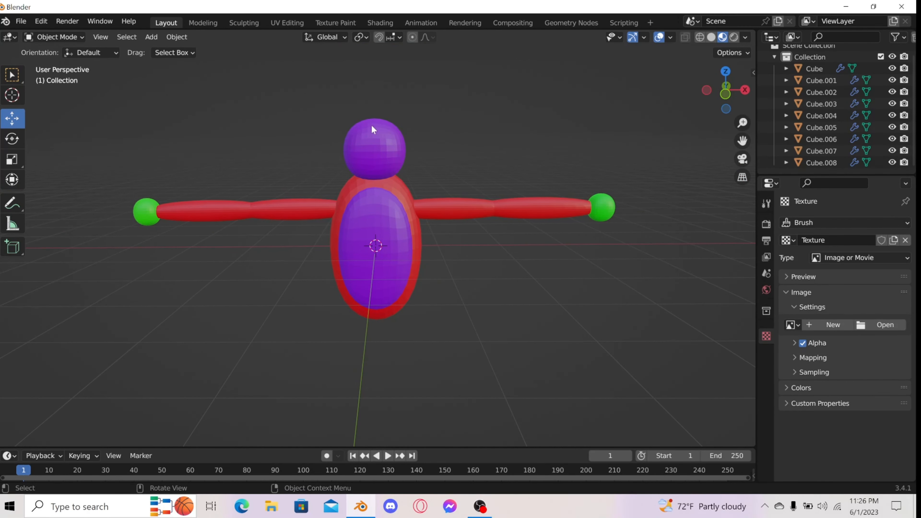
{"action": "middle_click_drag", "start_coordinate": [401, 133], "coordinate": [367, 137]}
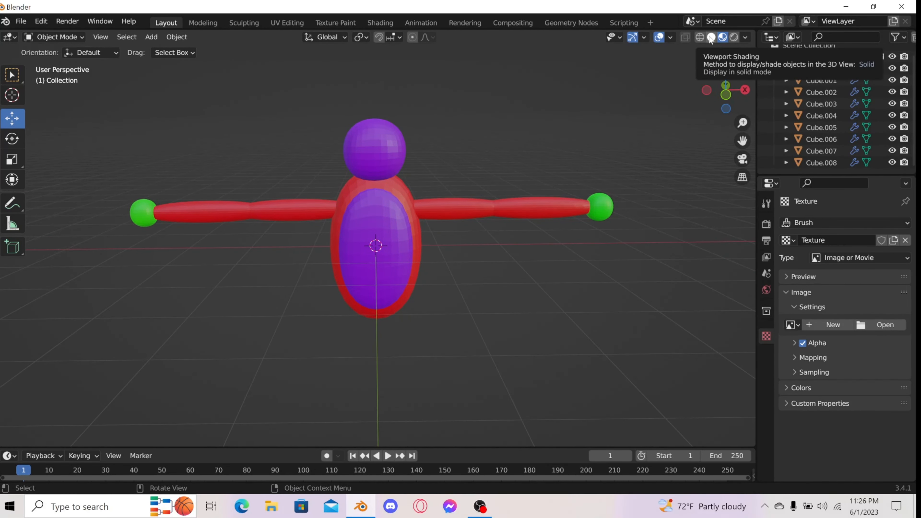
{"action": "left_click", "coordinate": [700, 37]}
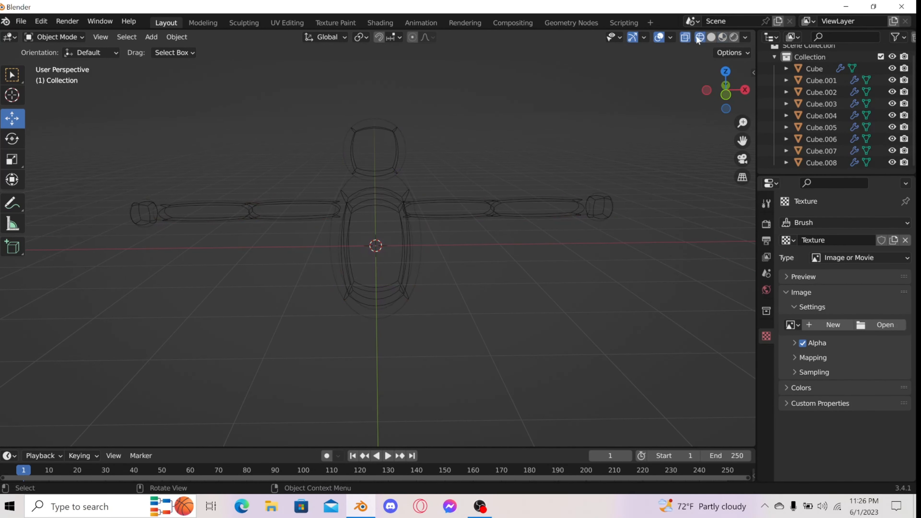
{"action": "mouse_move", "coordinate": [453, 109]}
{"action": "middle_mouse_down"}
{"action": "mouse_move", "coordinate": [418, 129]}
{"action": "mouse_move", "coordinate": [377, 120]}
{"action": "mouse_move", "coordinate": [460, 120]}
{"action": "middle_mouse_up"}
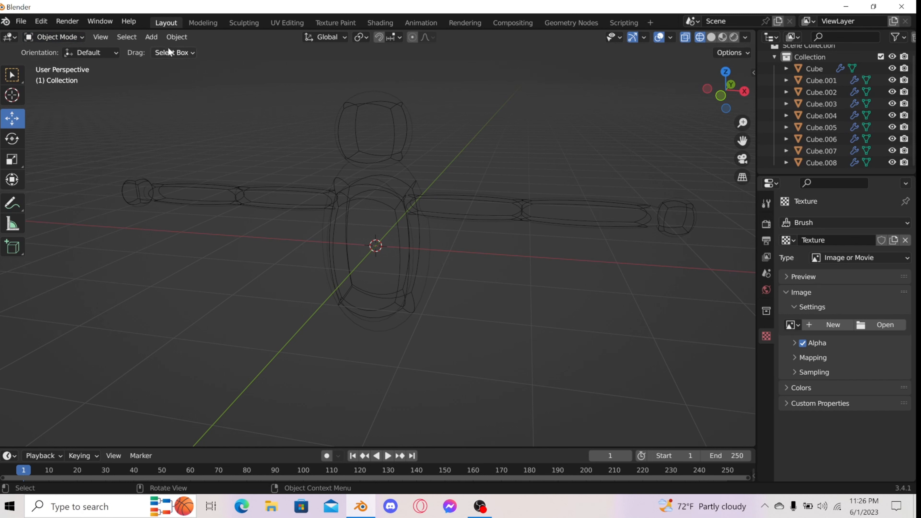
Add an armature at the center of the body and enter Edit Mode on it
{"action": "left_click", "coordinate": [152, 37]}
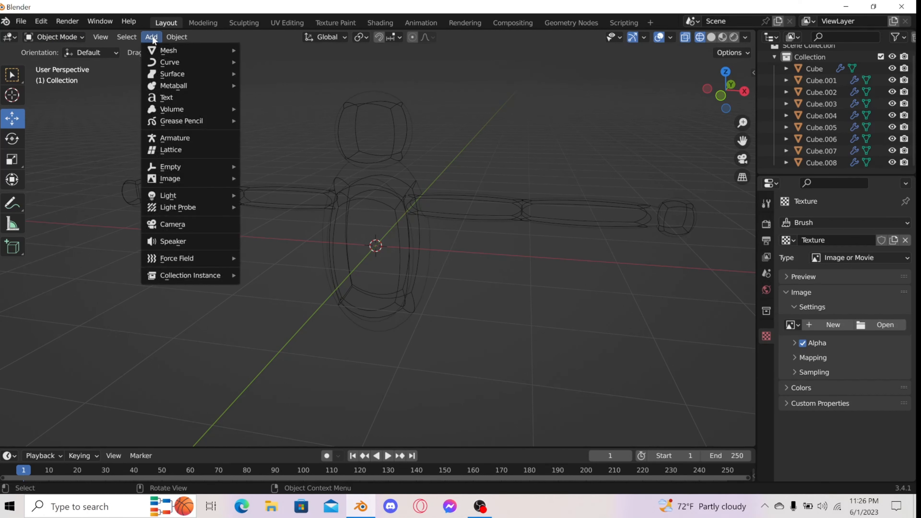
{"action": "left_click", "coordinate": [181, 136]}
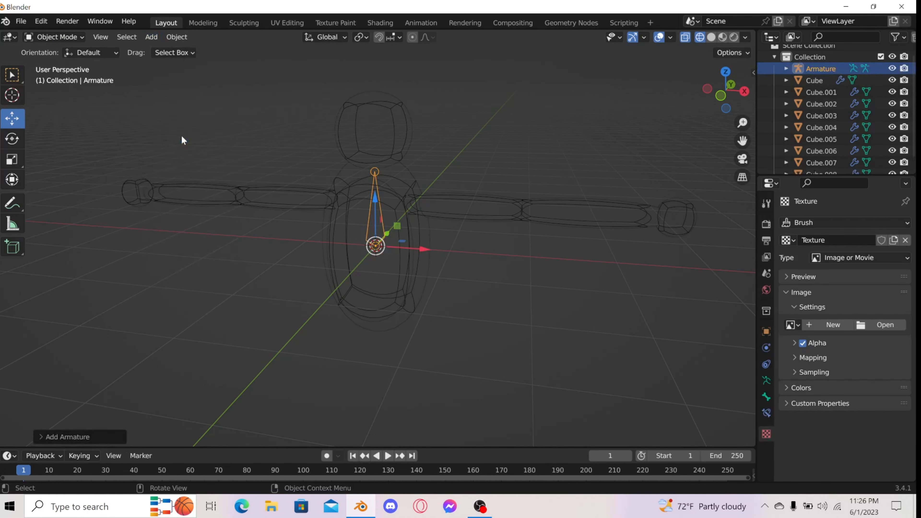
{"action": "left_click", "coordinate": [70, 37]}
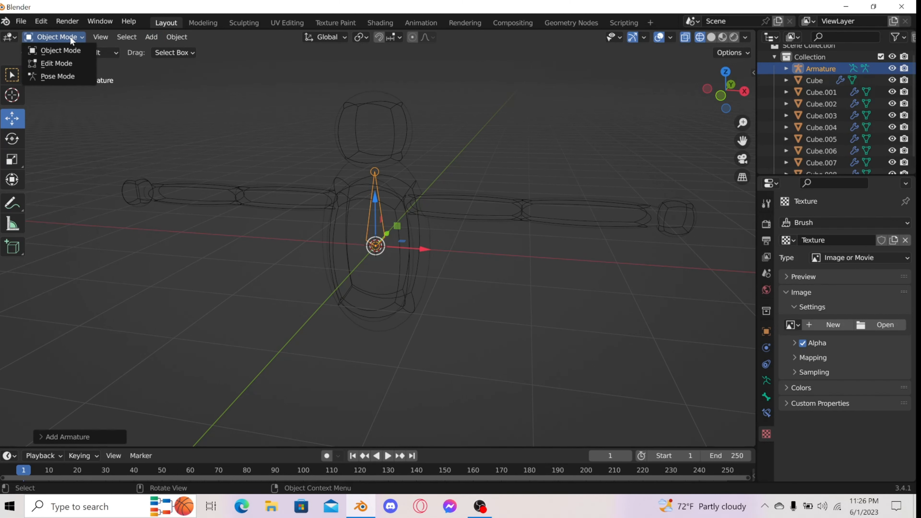
{"action": "left_click", "coordinate": [72, 62]}
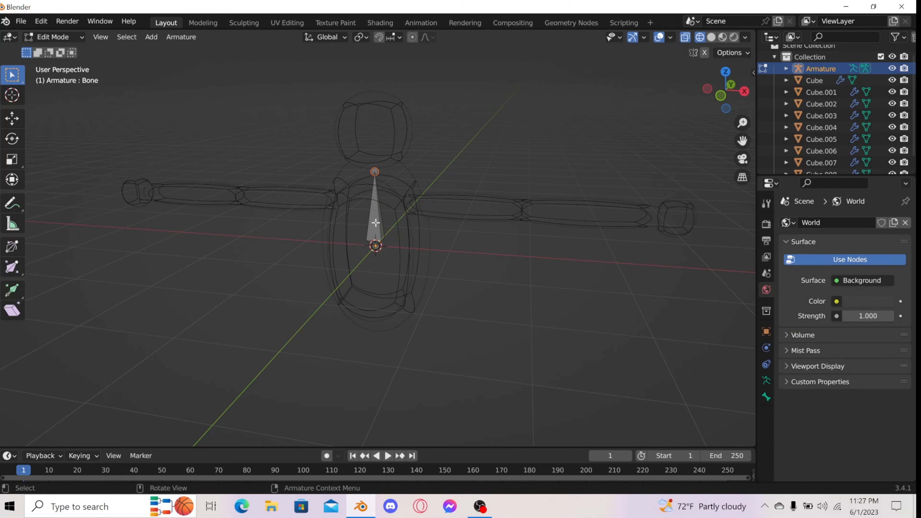
Move the armature's bone down along Z so it sits inside the lower half of the body
{"action": "scroll", "coordinate": [372, 221], "scroll_direction": "up", "scroll_amount": 2}
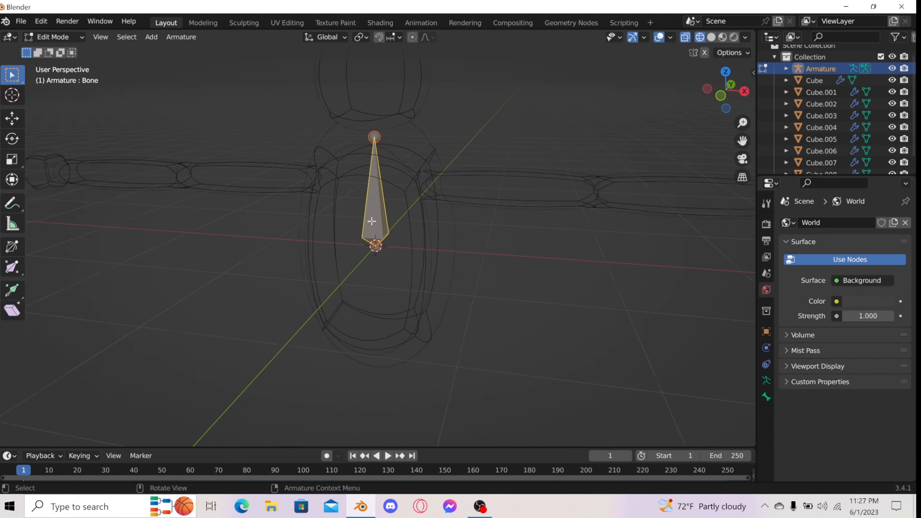
{"action": "left_click", "coordinate": [13, 119]}
{"action": "left_click_drag", "start_coordinate": [373, 147], "coordinate": [374, 236]}
{"action": "middle_click_drag", "start_coordinate": [277, 208], "coordinate": [388, 234]}
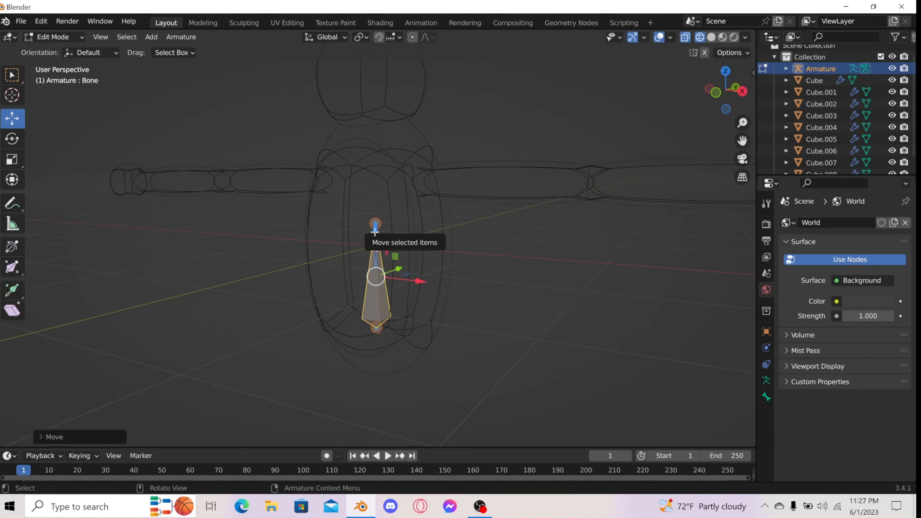
{"action": "left_click_drag", "start_coordinate": [376, 231], "coordinate": [375, 281]}
{"action": "middle_click_drag", "start_coordinate": [325, 278], "coordinate": [365, 267]}
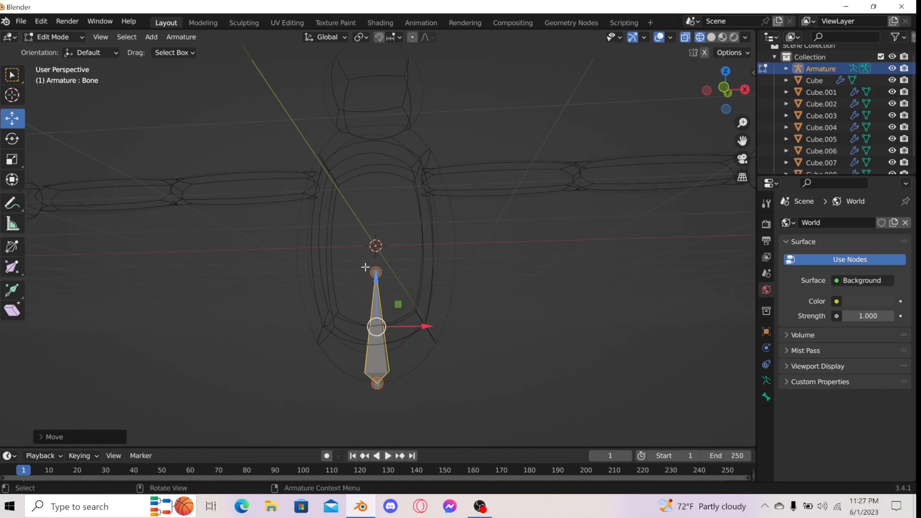
{"action": "left_click_drag", "start_coordinate": [376, 280], "coordinate": [374, 227]}
{"action": "middle_click_drag", "start_coordinate": [374, 226], "coordinate": [177, 292]}
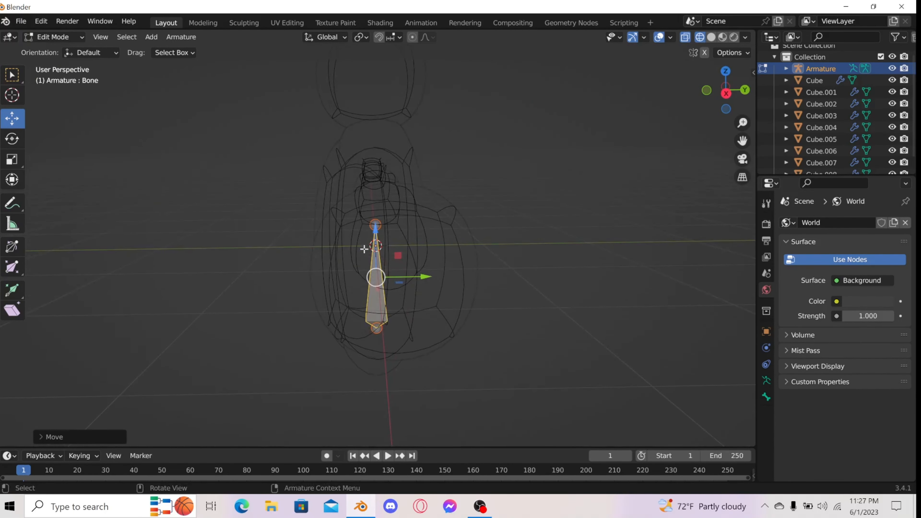
Center the torso bone's tip along Y and raise it along Z to the upper chest at shoulder height
{"action": "left_click", "coordinate": [375, 223]}
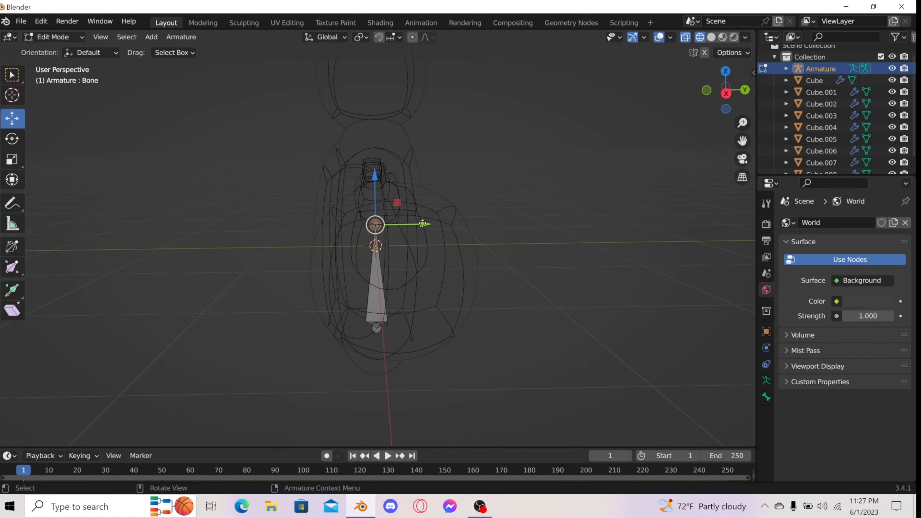
{"action": "left_click_drag", "start_coordinate": [422, 224], "coordinate": [421, 224]}
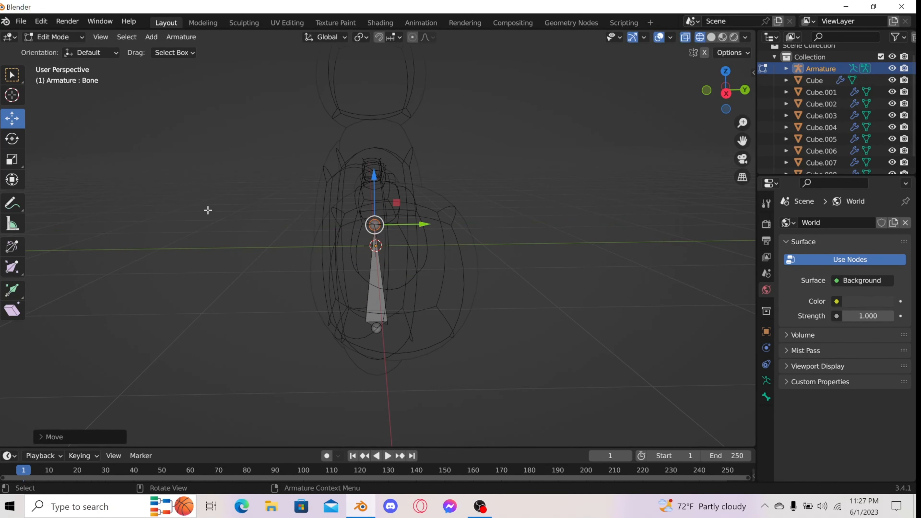
{"action": "middle_click_drag", "start_coordinate": [208, 209], "coordinate": [354, 204]}
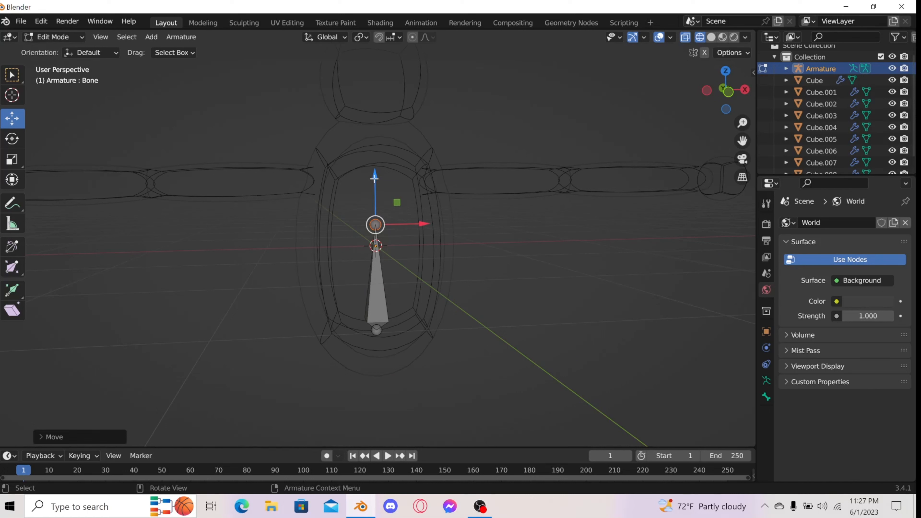
{"action": "left_click_drag", "start_coordinate": [374, 177], "coordinate": [357, 144]}
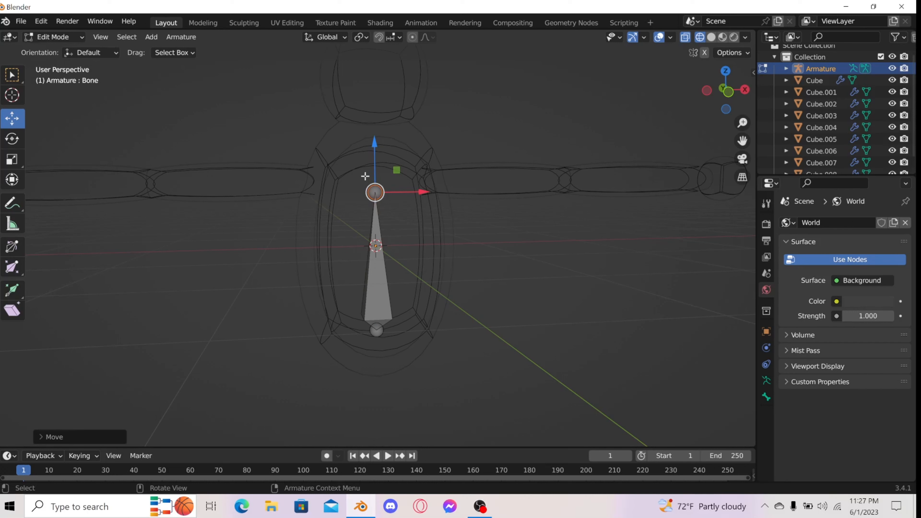
Extrude a neck bone about 0.61 m up from the chest joint to the head's base and center its tip along Y and X
{"action": "key", "text": "e"}
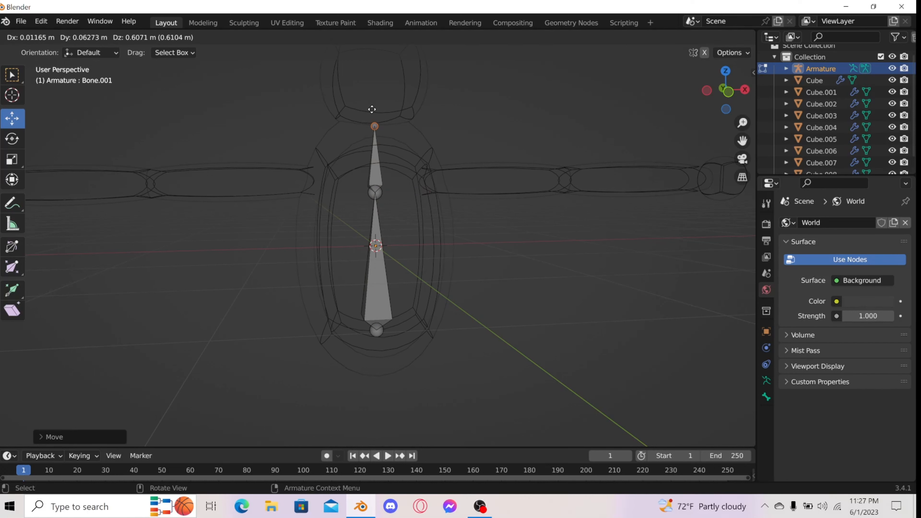
{"action": "left_click", "coordinate": [372, 109]}
{"action": "middle_click_drag", "start_coordinate": [456, 122], "coordinate": [317, 136]}
{"action": "mouse_move", "coordinate": [433, 126]}
{"action": "left_mouse_down"}
{"action": "mouse_move", "coordinate": [409, 126]}
{"action": "mouse_move", "coordinate": [422, 128]}
{"action": "left_mouse_up"}
{"action": "middle_click_drag", "start_coordinate": [267, 146], "coordinate": [420, 131]}
{"action": "left_click_drag", "start_coordinate": [423, 145], "coordinate": [418, 146]}
Extrude a head bone about 0.85 m up from the neck's tip to the top of the head and center it along Y
{"action": "middle_click_drag", "start_coordinate": [419, 143], "coordinate": [469, 135]}
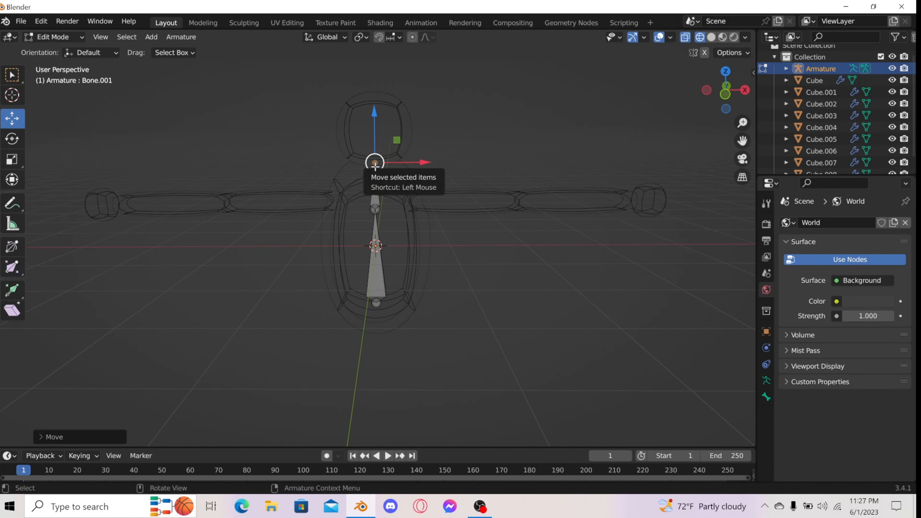
{"action": "key", "text": "e"}
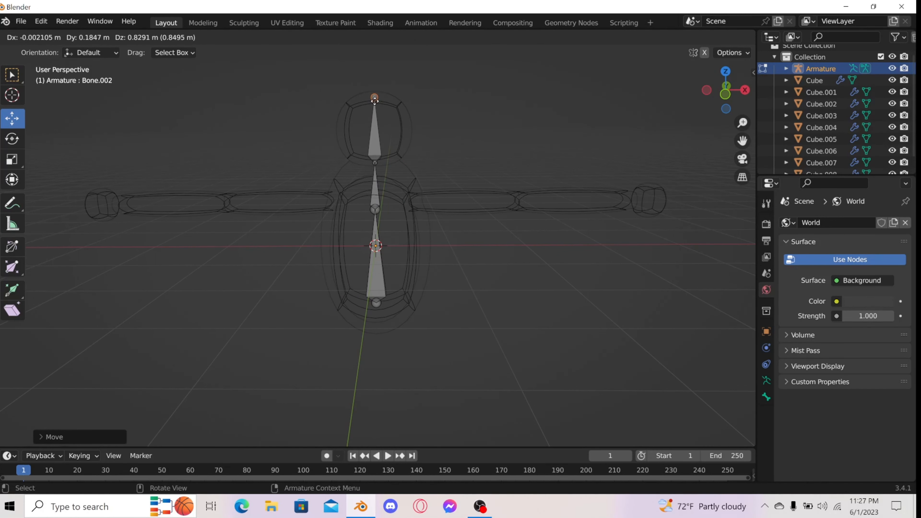
{"action": "left_click", "coordinate": [375, 100]}
{"action": "middle_click_drag", "start_coordinate": [461, 107], "coordinate": [442, 96]}
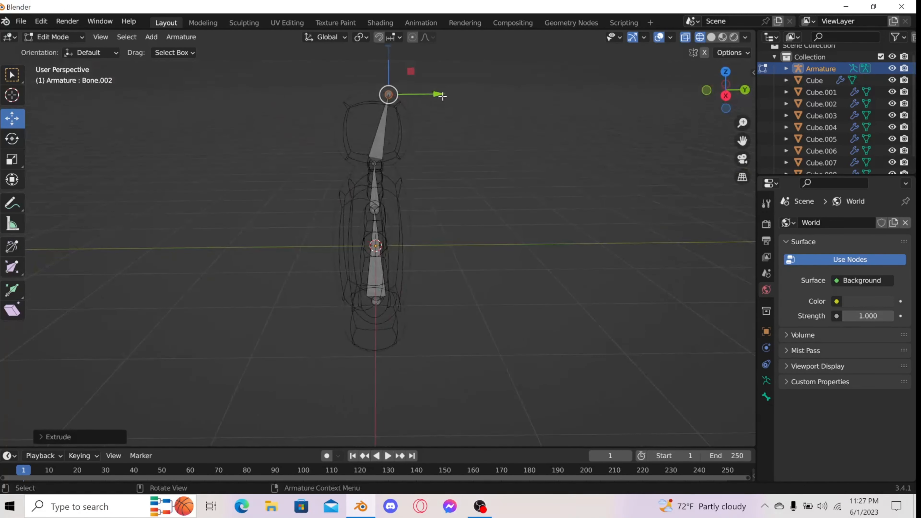
{"action": "left_click_drag", "start_coordinate": [441, 95], "coordinate": [426, 97]}
Extrude a shoulder bone about 0.47 m from the chest joint toward the +X arm and line its tip up with the arm along Y
{"action": "middle_click_drag", "start_coordinate": [253, 142], "coordinate": [338, 147]}
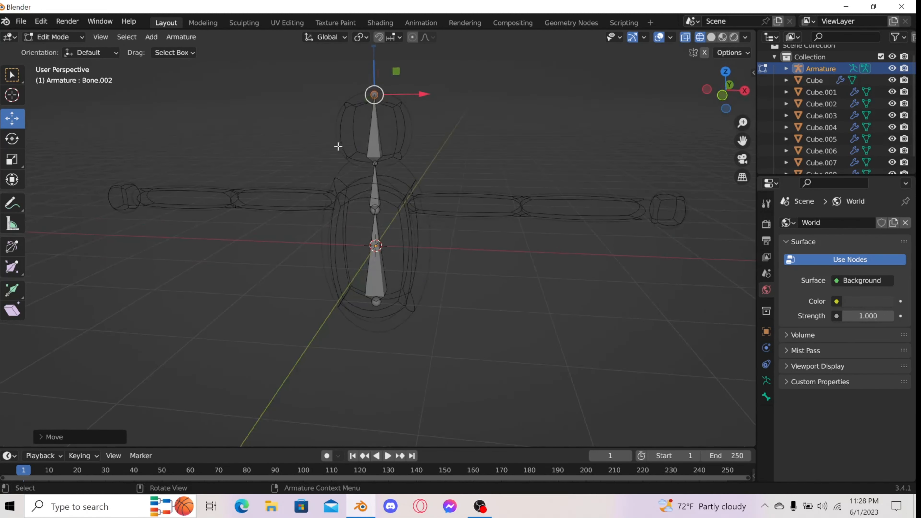
{"action": "left_click", "coordinate": [376, 211]}
{"action": "scroll", "coordinate": [376, 203], "scroll_direction": "up", "scroll_amount": 3}
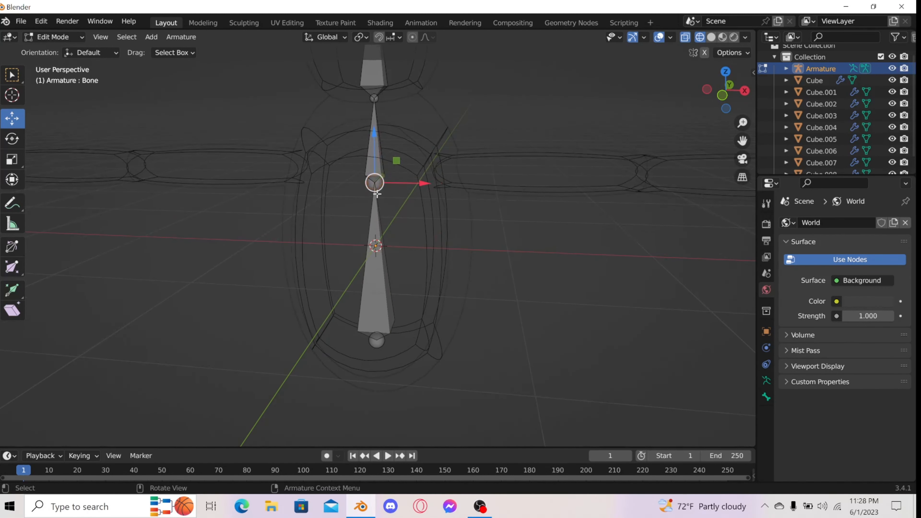
{"action": "key", "text": "e"}
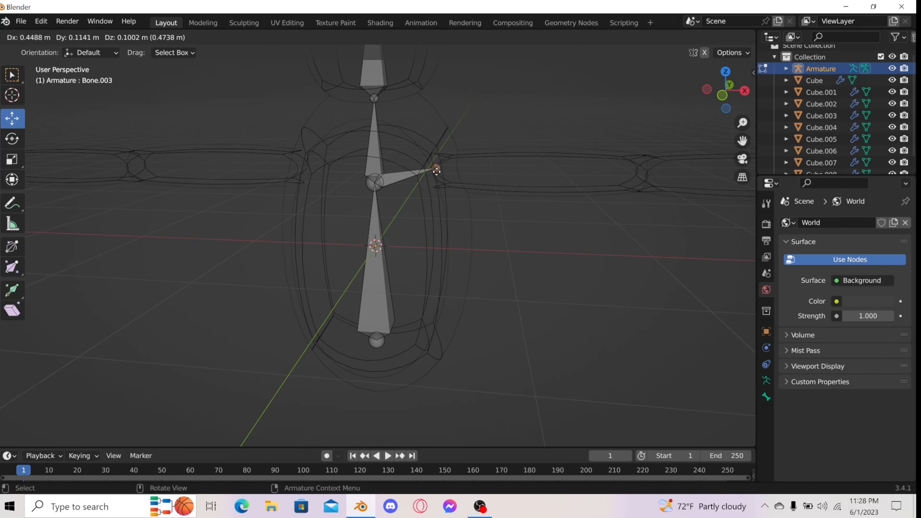
{"action": "left_click", "coordinate": [434, 169]}
{"action": "middle_click_drag", "start_coordinate": [434, 169], "coordinate": [446, 185]}
{"action": "left_click_drag", "start_coordinate": [441, 179], "coordinate": [422, 179]}
Extrude an upper arm bone about 1.33 m from the +X shoulder to the elbow and center its tip in the arm along Y
{"action": "middle_click_drag", "start_coordinate": [281, 197], "coordinate": [426, 181]}
{"action": "scroll", "coordinate": [426, 181], "scroll_direction": "down", "scroll_amount": 1}
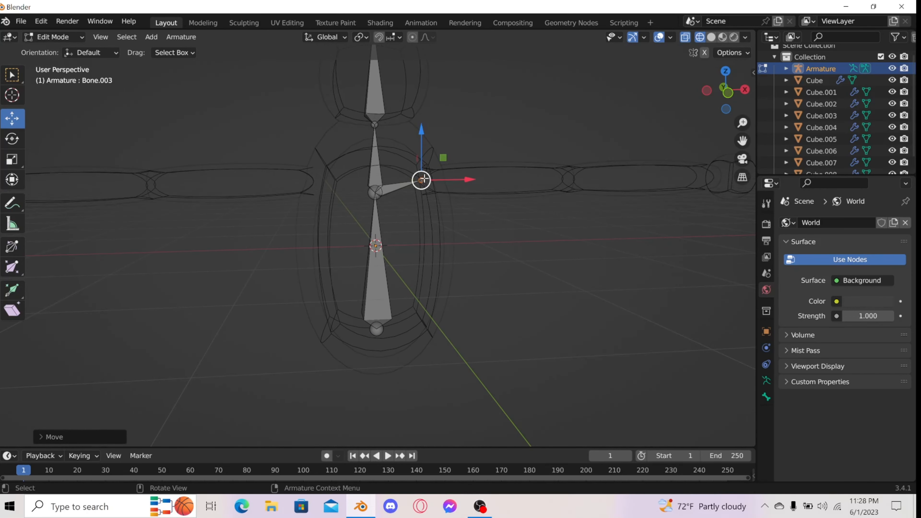
{"action": "key", "text": "e"}
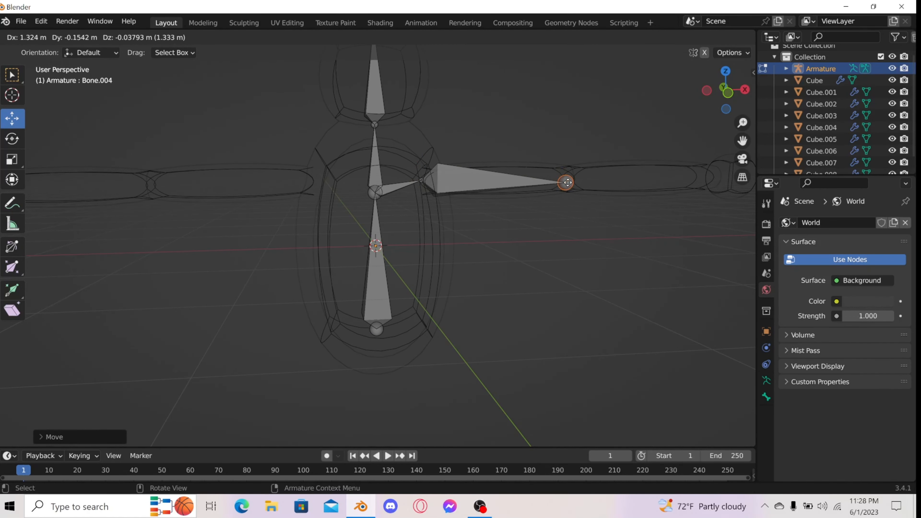
{"action": "left_click", "coordinate": [528, 183]}
{"action": "middle_click_drag", "start_coordinate": [528, 184], "coordinate": [388, 184]}
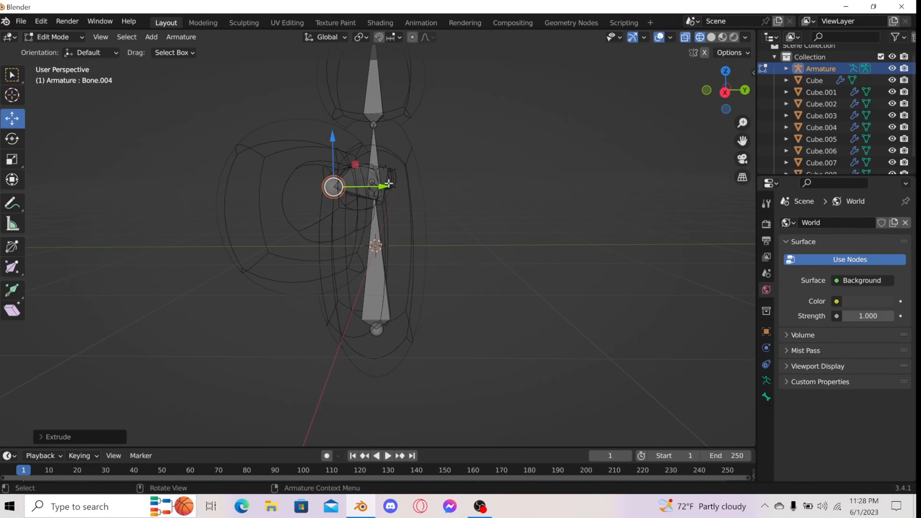
{"action": "left_click_drag", "start_coordinate": [384, 187], "coordinate": [397, 187]}
Extrude a forearm bone about 1.4 m from the +X elbow to the wrist and center its tip in the arm along Y
{"action": "middle_click_drag", "start_coordinate": [397, 188], "coordinate": [458, 214]}
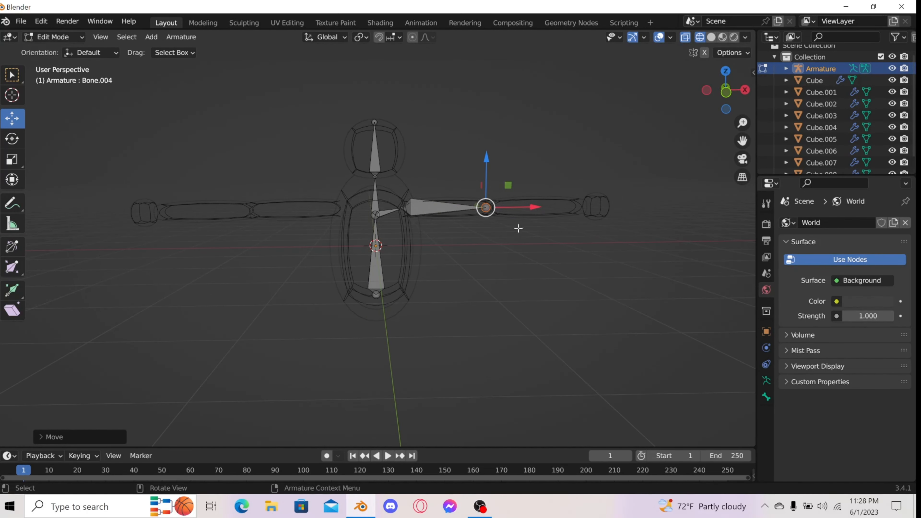
{"action": "key", "text": "e"}
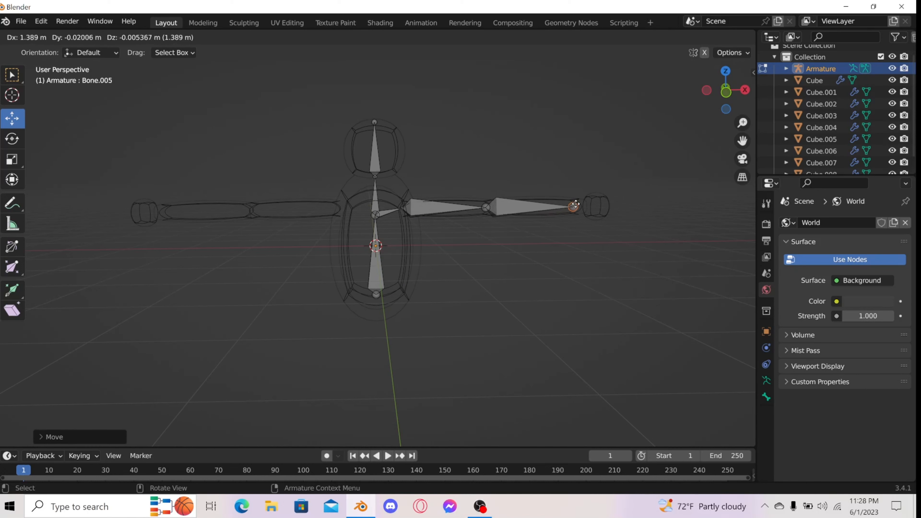
{"action": "left_click", "coordinate": [578, 205]}
{"action": "middle_click_drag", "start_coordinate": [592, 208], "coordinate": [487, 209]}
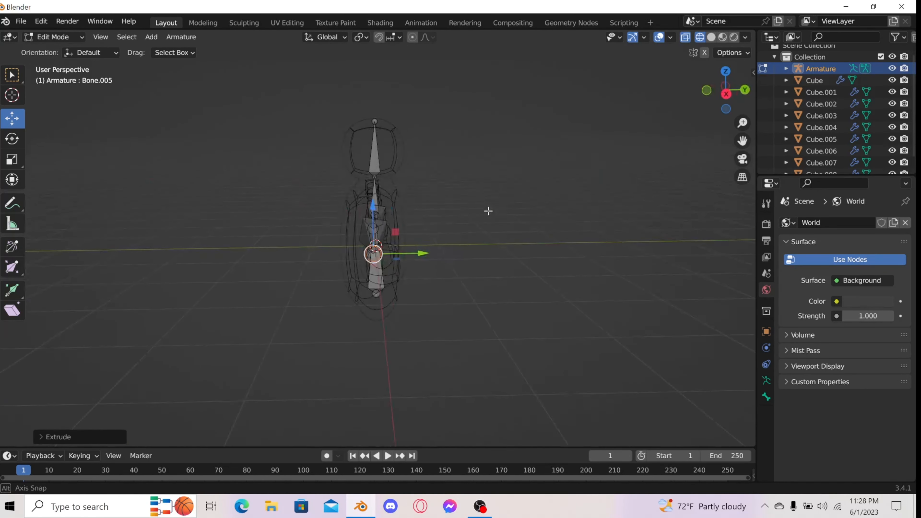
{"action": "middle_click_drag", "start_coordinate": [431, 236], "coordinate": [427, 242]}
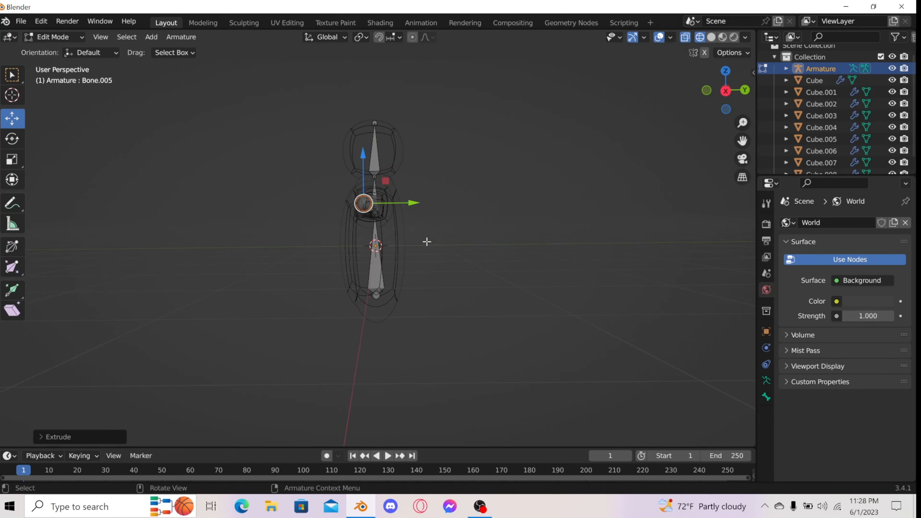
{"action": "left_click_drag", "start_coordinate": [410, 206], "coordinate": [418, 203]}
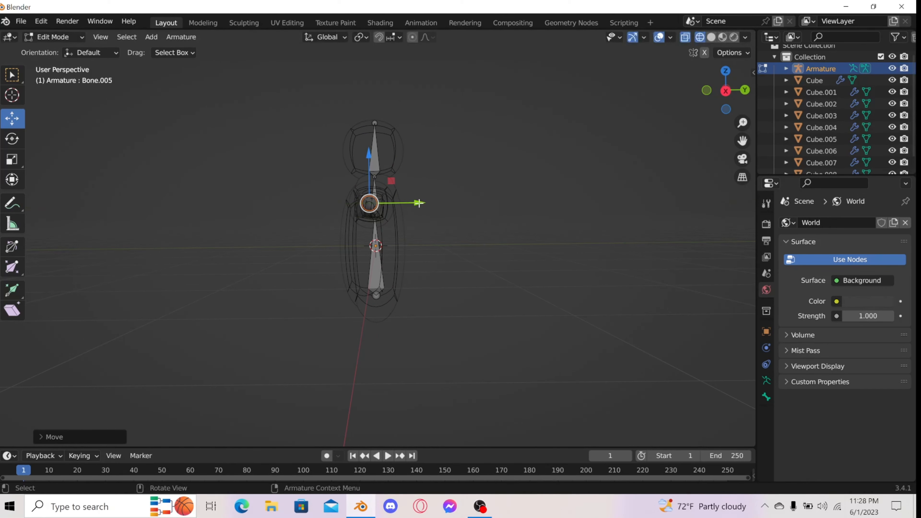
Extrude a hand bone about 0.4 m from the +X wrist to the end of the hand and center its tip along Y
{"action": "middle_click_drag", "start_coordinate": [318, 189], "coordinate": [524, 215]}
{"action": "key", "text": "e"}
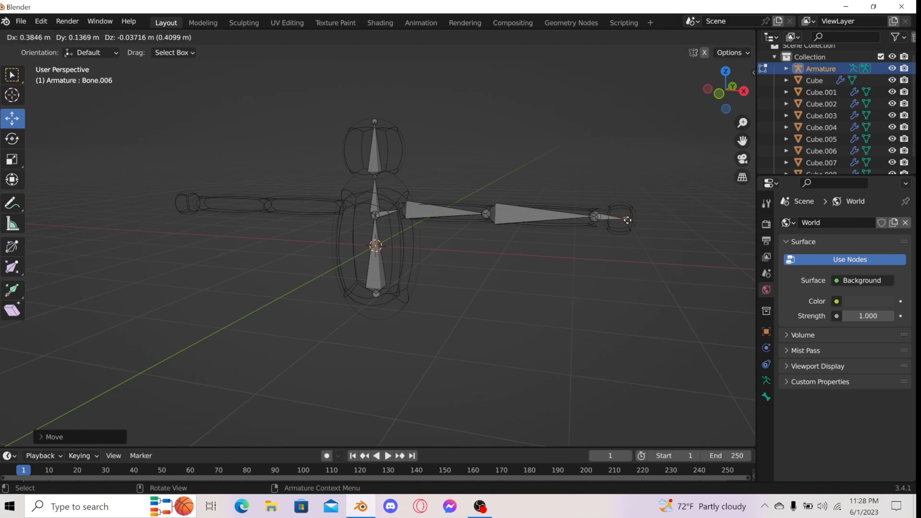
{"action": "left_click", "coordinate": [633, 219]}
{"action": "middle_click_drag", "start_coordinate": [631, 216], "coordinate": [556, 217]}
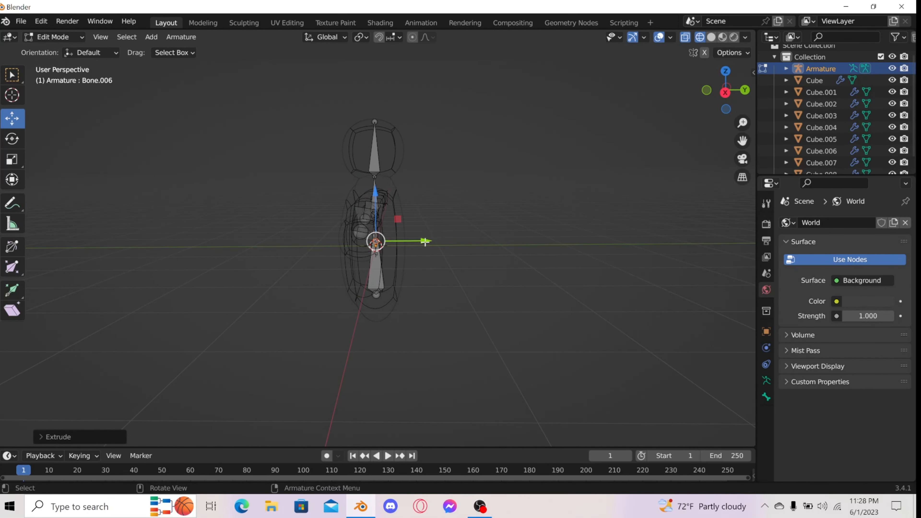
{"action": "left_click_drag", "start_coordinate": [425, 242], "coordinate": [407, 244]}
Extrude a shoulder bone from the chest joint to the start of the -X arm and adjust its tip's depth to match the arm
{"action": "middle_click_drag", "start_coordinate": [273, 214], "coordinate": [416, 219]}
{"action": "middle_click_drag", "start_coordinate": [585, 148], "coordinate": [540, 165]}
{"action": "scroll", "coordinate": [400, 209], "scroll_direction": "up", "scroll_amount": 3}
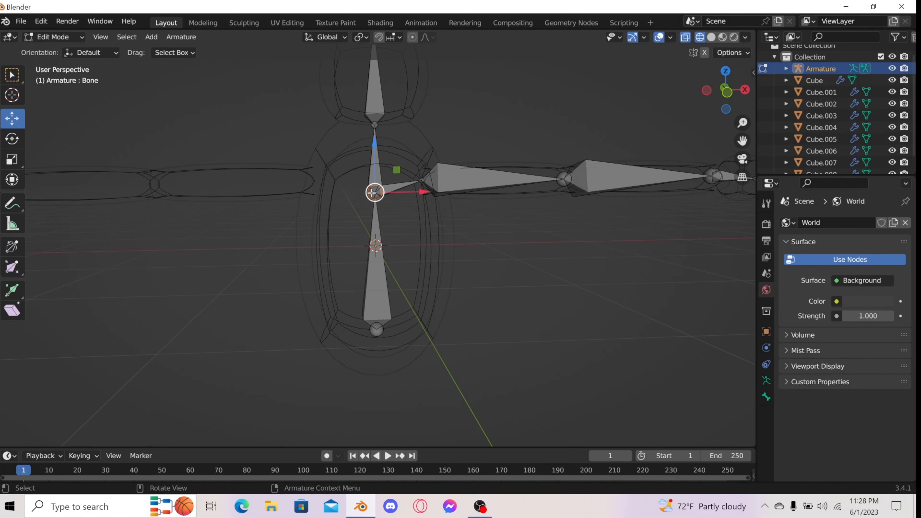
{"action": "scroll", "coordinate": [373, 192], "scroll_direction": "down", "scroll_amount": 1}
{"action": "key", "text": "e"}
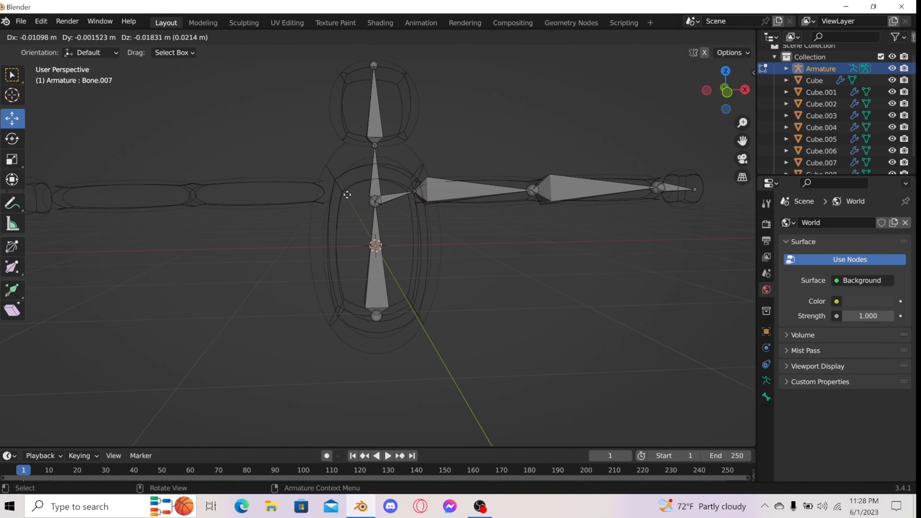
{"action": "left_click", "coordinate": [325, 188]}
{"action": "middle_click_drag", "start_coordinate": [325, 190], "coordinate": [405, 219]}
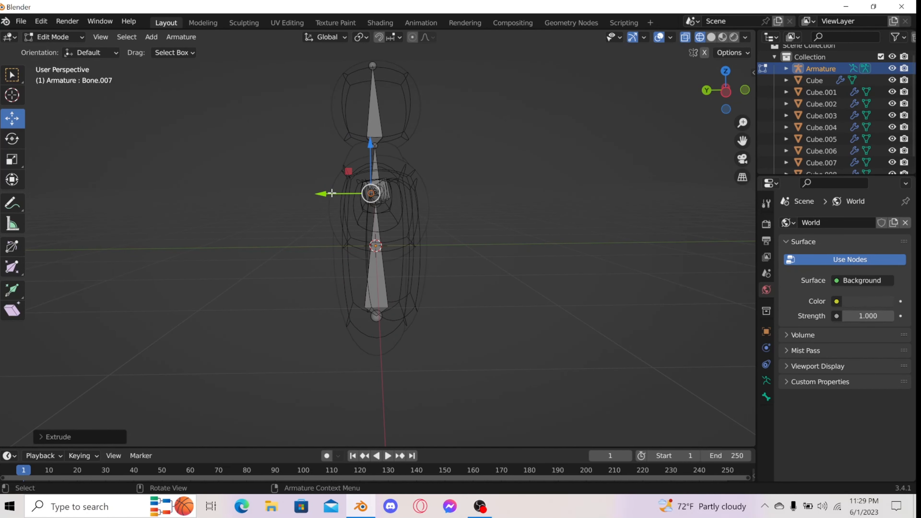
{"action": "key", "text": "g"}
{"action": "left_click", "coordinate": [324, 195]}
Extrude an upper arm bone about 1.4 m from the -X shoulder to the elbow and center its tip in the arm along Y
{"action": "middle_click_drag", "start_coordinate": [325, 195], "coordinate": [346, 184]}
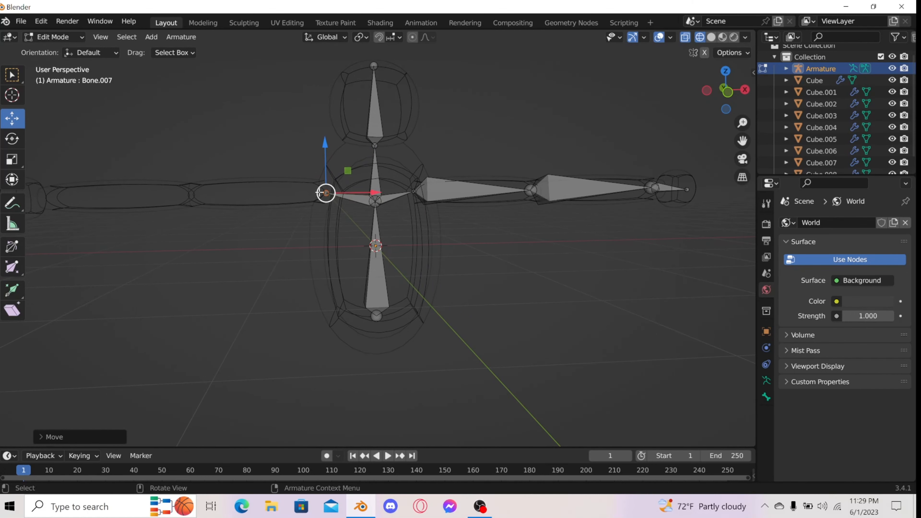
{"action": "key", "text": "e"}
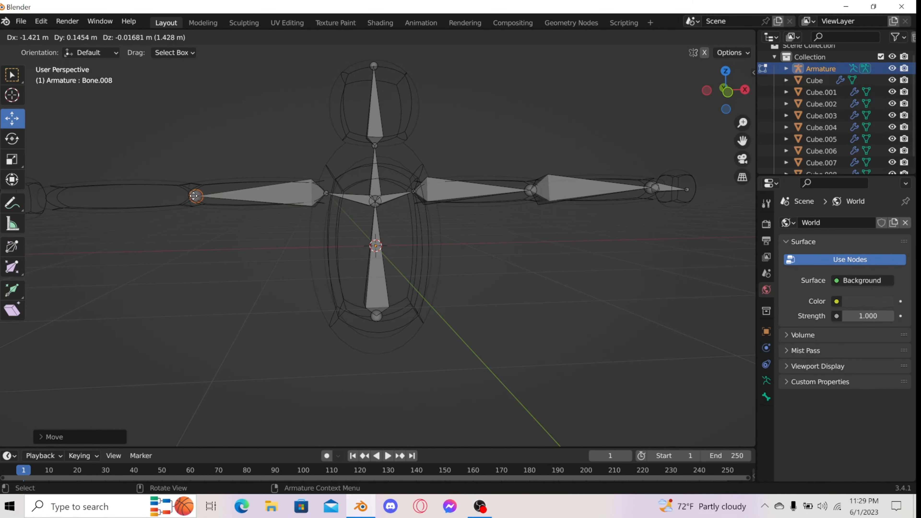
{"action": "left_click", "coordinate": [194, 196]}
{"action": "middle_click_drag", "start_coordinate": [267, 240], "coordinate": [324, 231]}
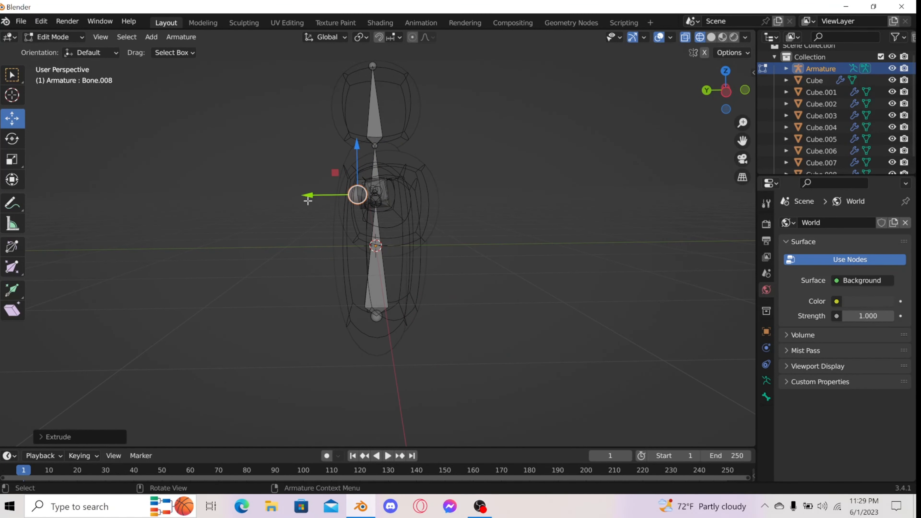
{"action": "left_click_drag", "start_coordinate": [308, 200], "coordinate": [328, 197]}
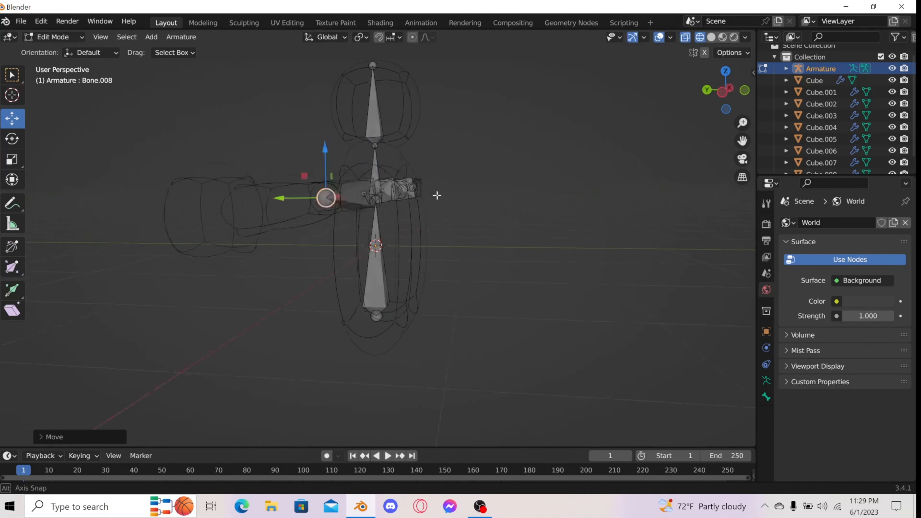
Extrude a forearm bone about 1.5 m from the -X elbow to the wrist and align its tip with the arm along Y and Z
{"action": "middle_click_drag", "start_coordinate": [436, 195], "coordinate": [408, 195]}
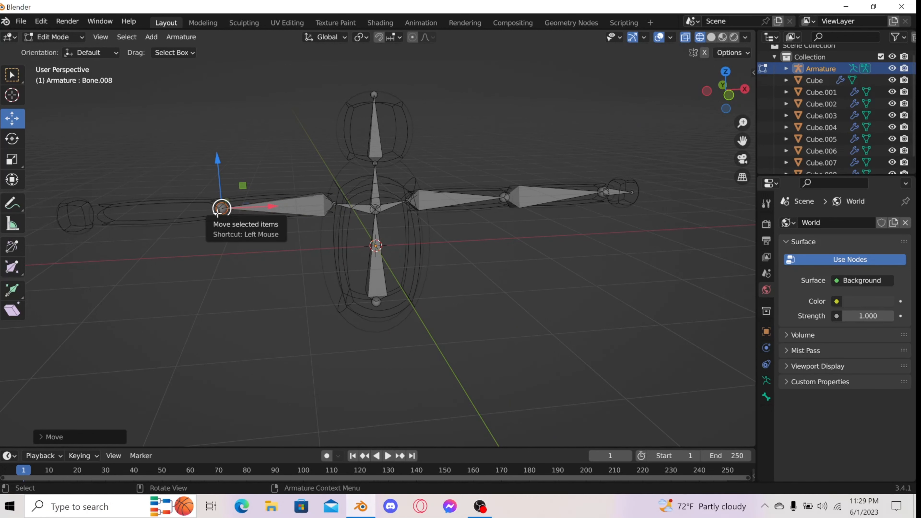
{"action": "key", "text": "e"}
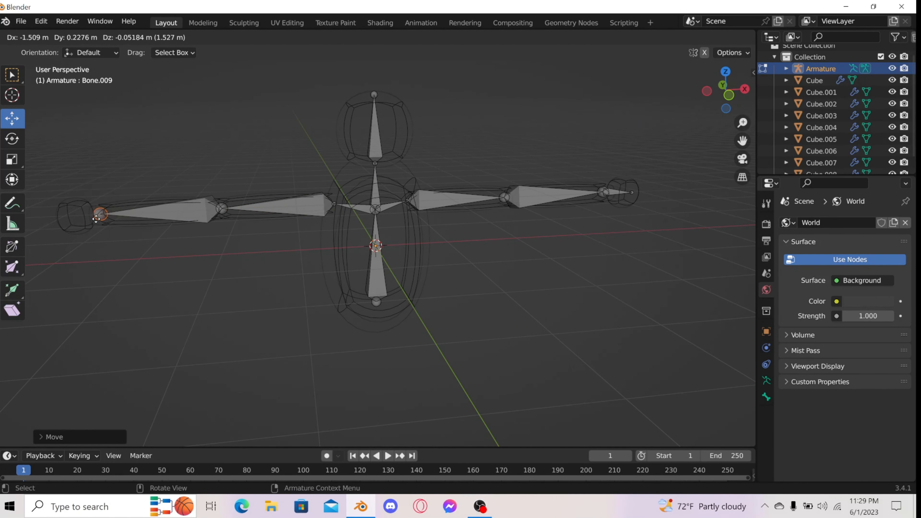
{"action": "left_click", "coordinate": [94, 220]}
{"action": "middle_click_drag", "start_coordinate": [282, 232], "coordinate": [338, 219]}
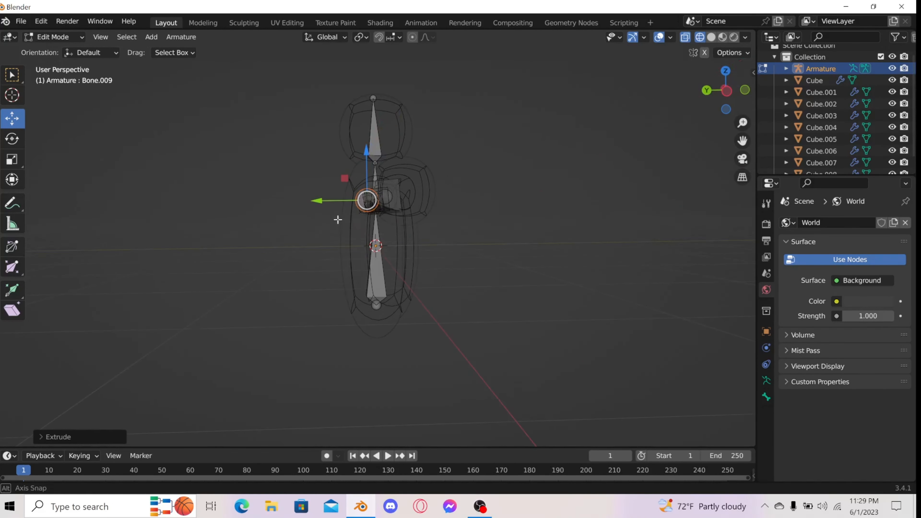
{"action": "left_click_drag", "start_coordinate": [315, 201], "coordinate": [358, 207]}
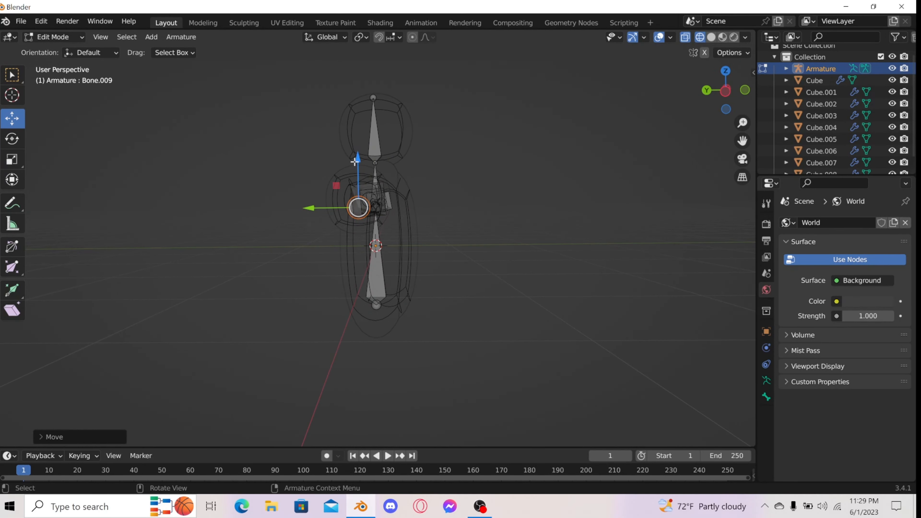
{"action": "left_click_drag", "start_coordinate": [357, 159], "coordinate": [358, 156]}
Extrude a hand bone from the -X wrist to the end of the hand and center its tip along Y
{"action": "middle_click_drag", "start_coordinate": [406, 179], "coordinate": [173, 171]}
{"action": "scroll", "coordinate": [173, 208], "scroll_direction": "down", "scroll_amount": 1}
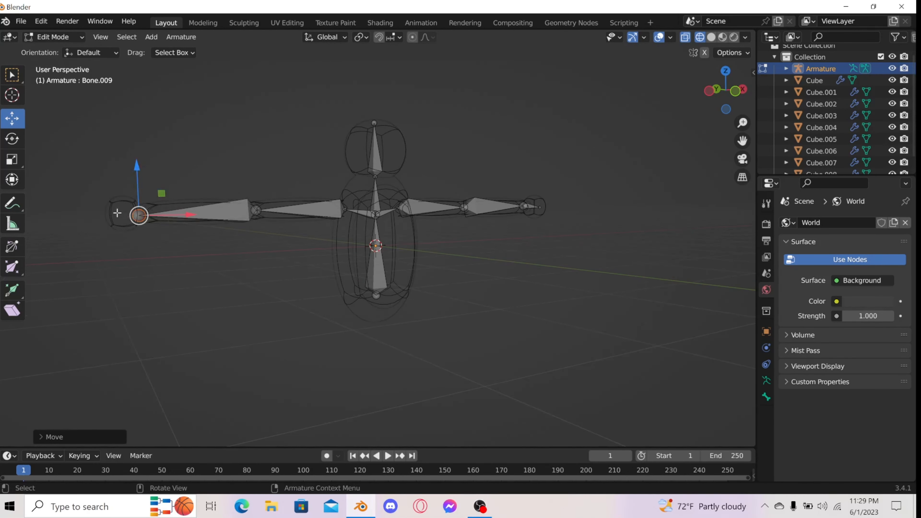
{"action": "key", "text": "e"}
{"action": "left_click", "coordinate": [112, 214]}
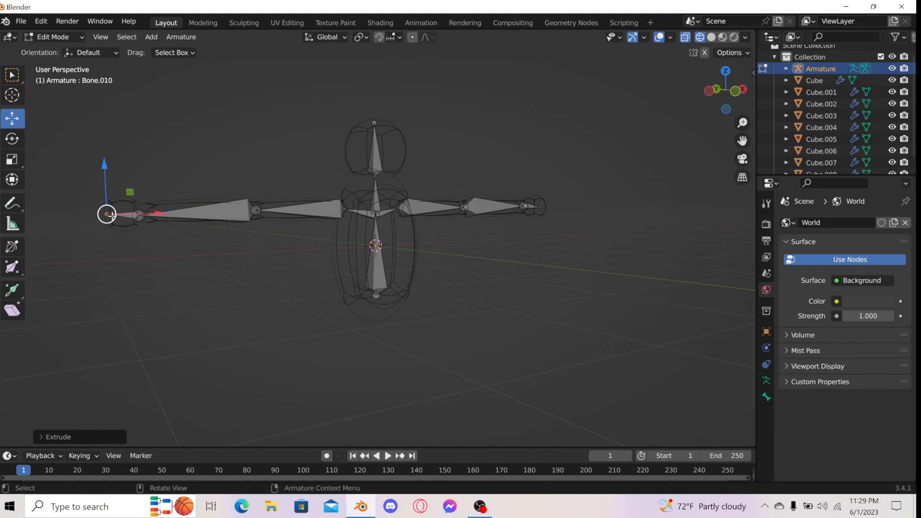
{"action": "middle_click_drag", "start_coordinate": [205, 228], "coordinate": [261, 195]}
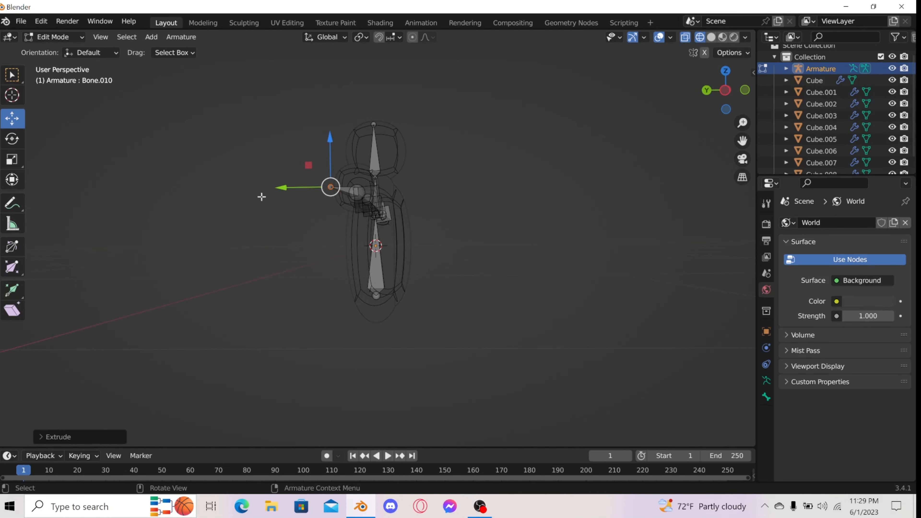
{"action": "left_click_drag", "start_coordinate": [280, 192], "coordinate": [306, 196]}
{"action": "middle_click_drag", "start_coordinate": [292, 196], "coordinate": [168, 187]}
{"action": "left_click", "coordinate": [461, 133]}
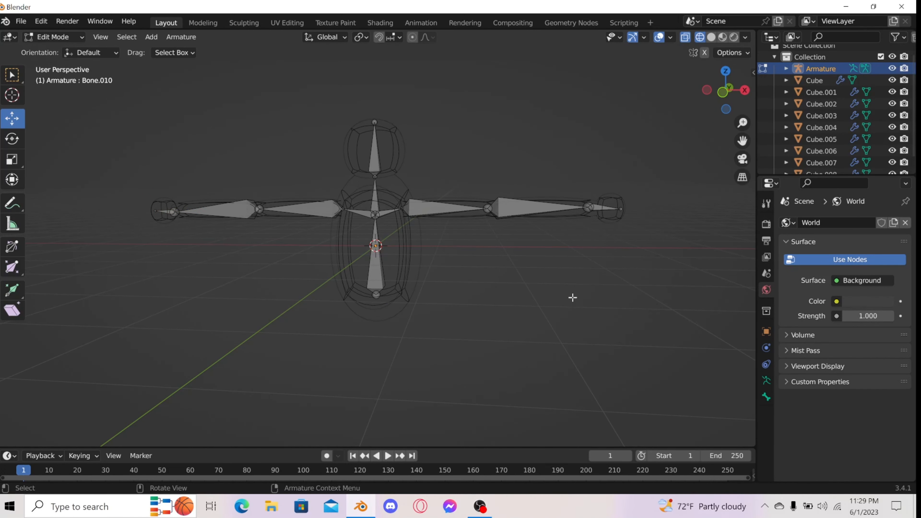
Rename the torso bone running from the hips to the shoulder joint as Chest
{"action": "scroll", "coordinate": [470, 270], "scroll_direction": "up", "scroll_amount": 2}
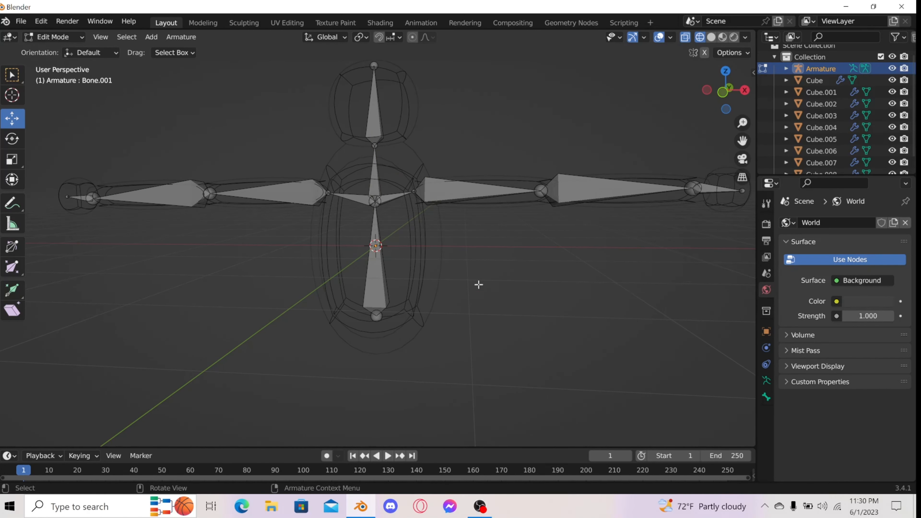
{"action": "left_click", "coordinate": [376, 287]}
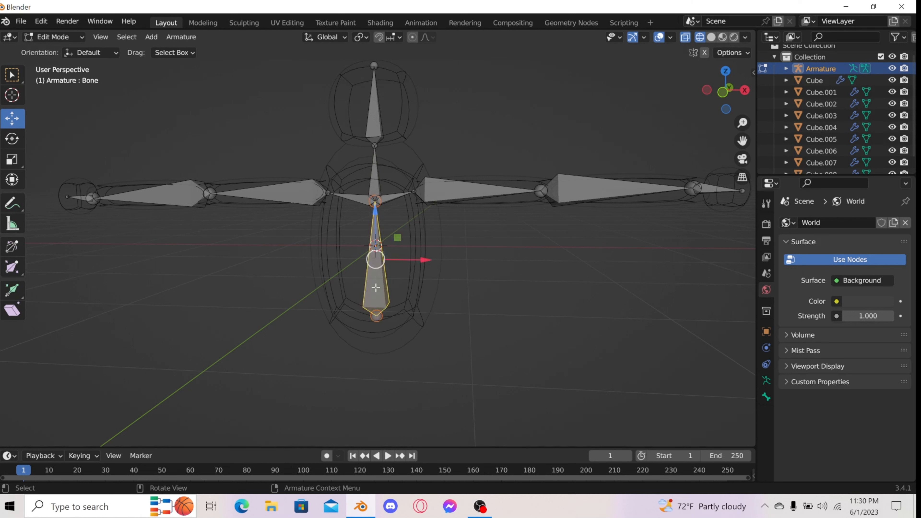
{"action": "key", "text": "F2"}
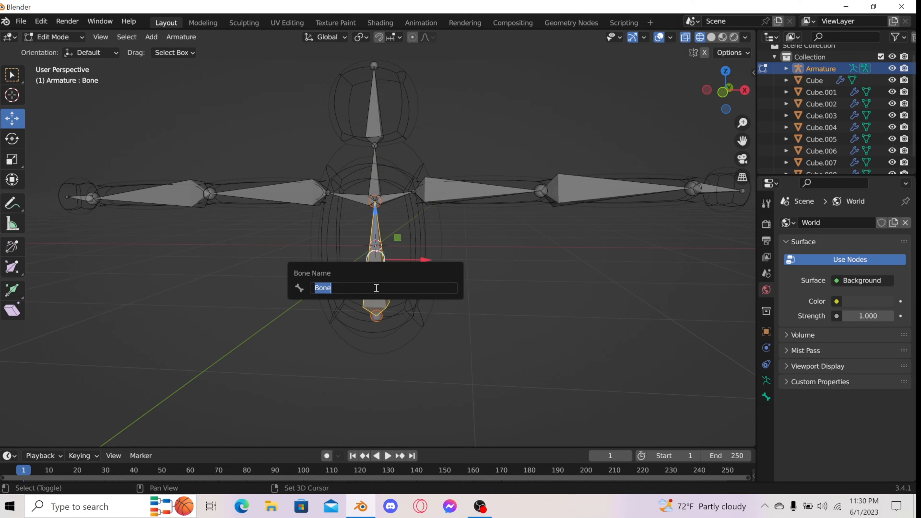
{"action": "type", "text": "Chest"}
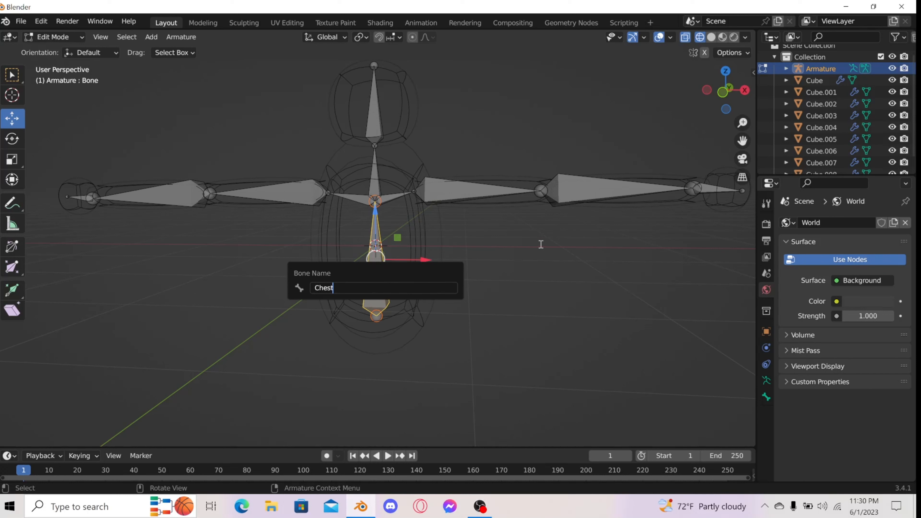
{"action": "key", "text": "Return"}
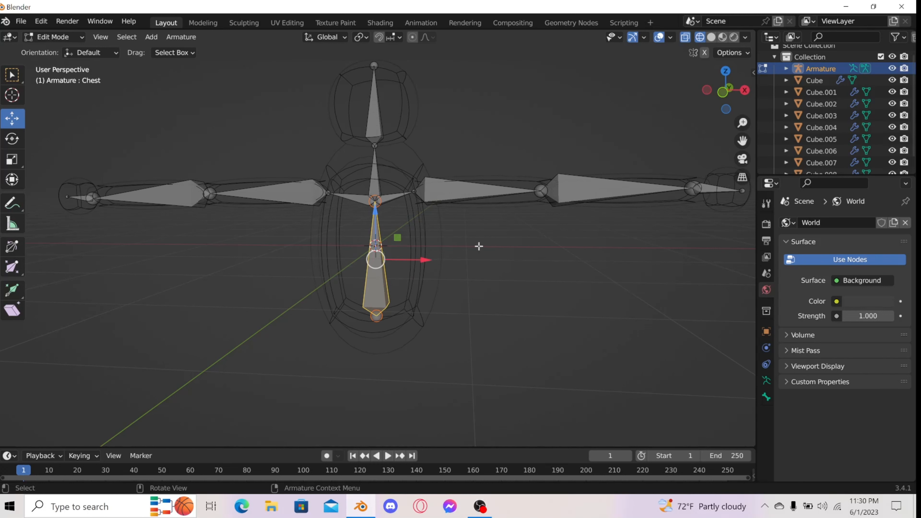
Rename the bone between the chest joint and the head as Neck, and the head bone as Head
{"action": "left_click", "coordinate": [373, 180]}
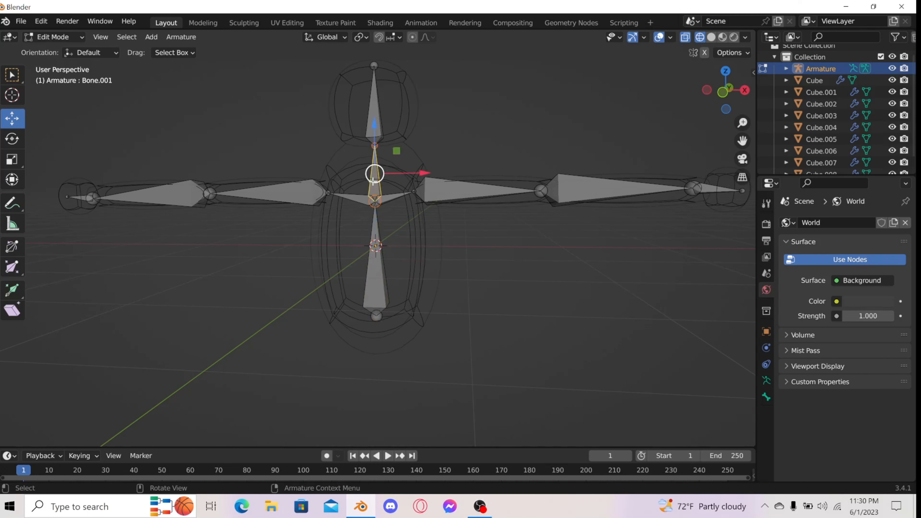
{"action": "key", "text": "F2"}
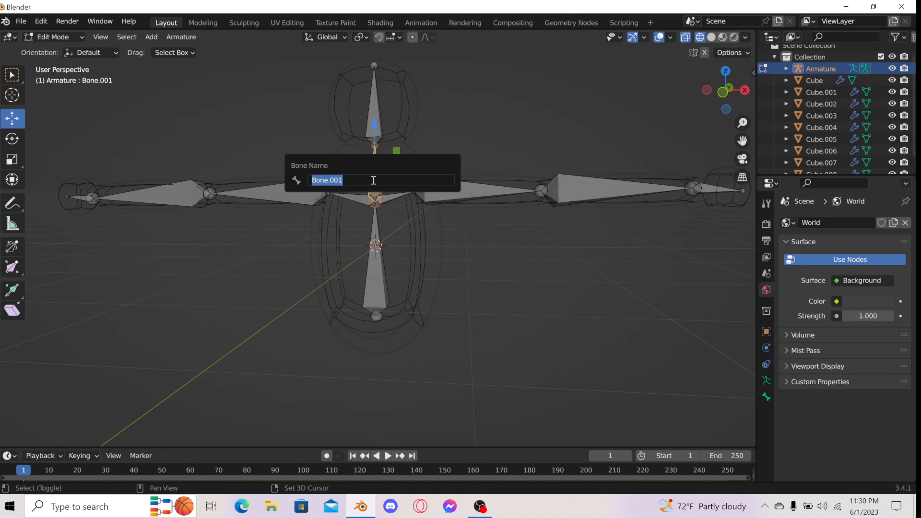
{"action": "type", "text": "Neck"}
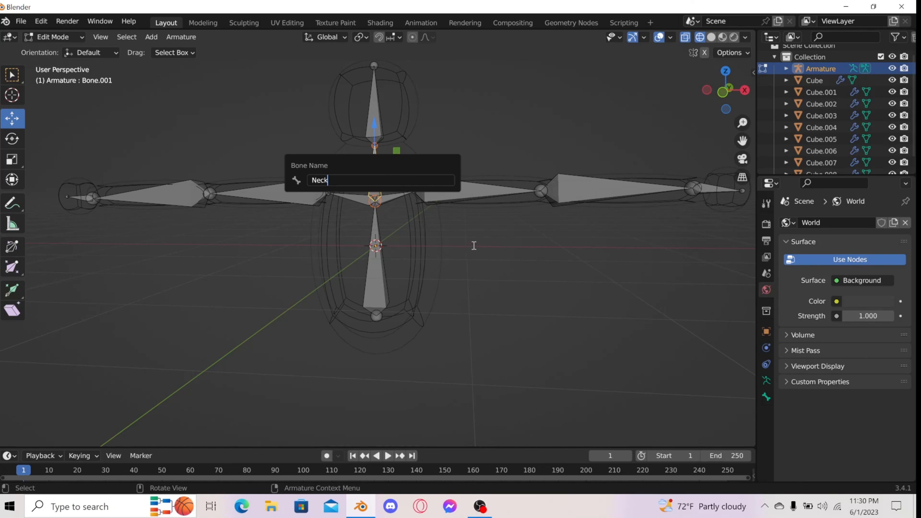
{"action": "key", "text": "Return"}
{"action": "left_click", "coordinate": [372, 113]}
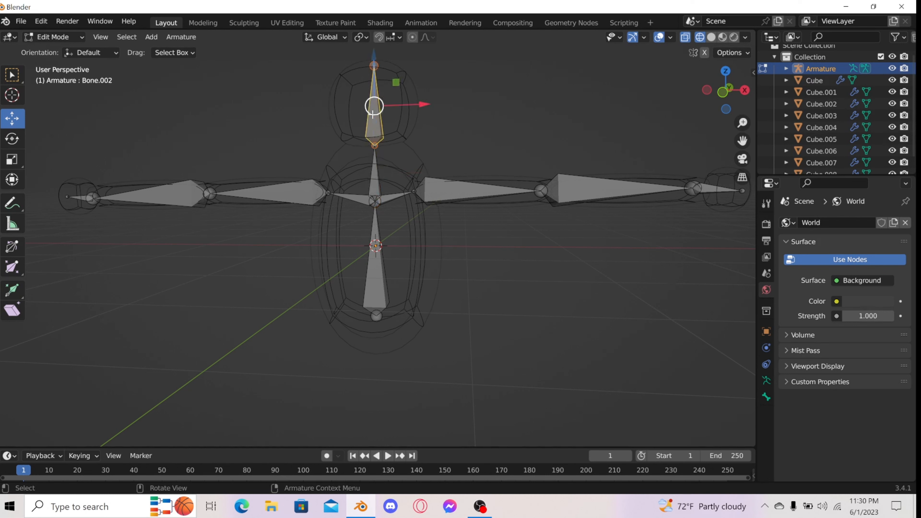
{"action": "key", "text": "F2"}
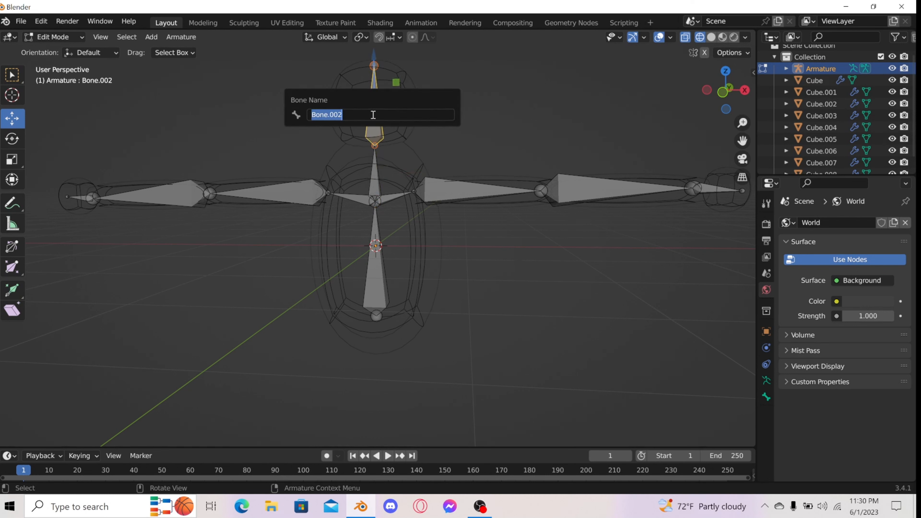
{"action": "type", "text": "Head"}
{"action": "key", "text": "Return"}
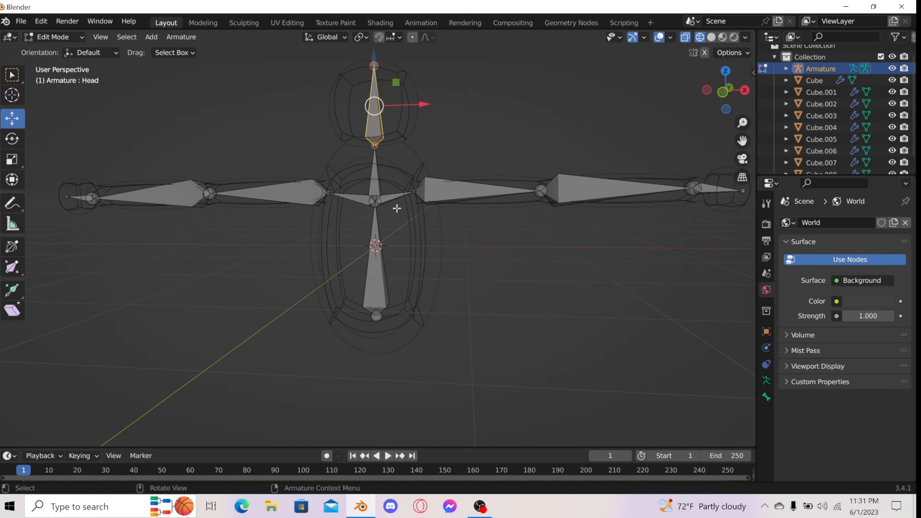
Rename the shoulder bone on the +X side as shoulder.l
{"action": "middle_click_drag", "start_coordinate": [397, 208], "coordinate": [478, 214]}
{"action": "scroll", "coordinate": [477, 214], "scroll_direction": "up", "scroll_amount": 2}
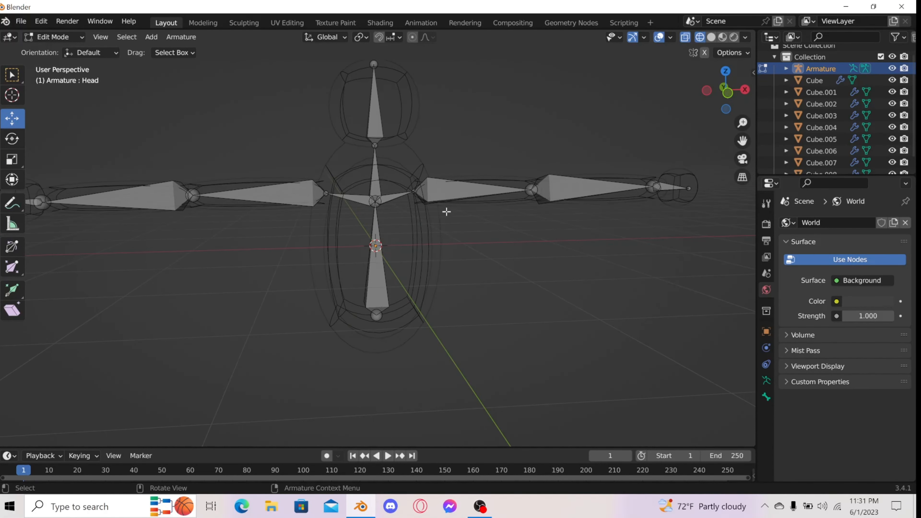
{"action": "scroll", "coordinate": [447, 209], "scroll_direction": "down", "scroll_amount": 1}
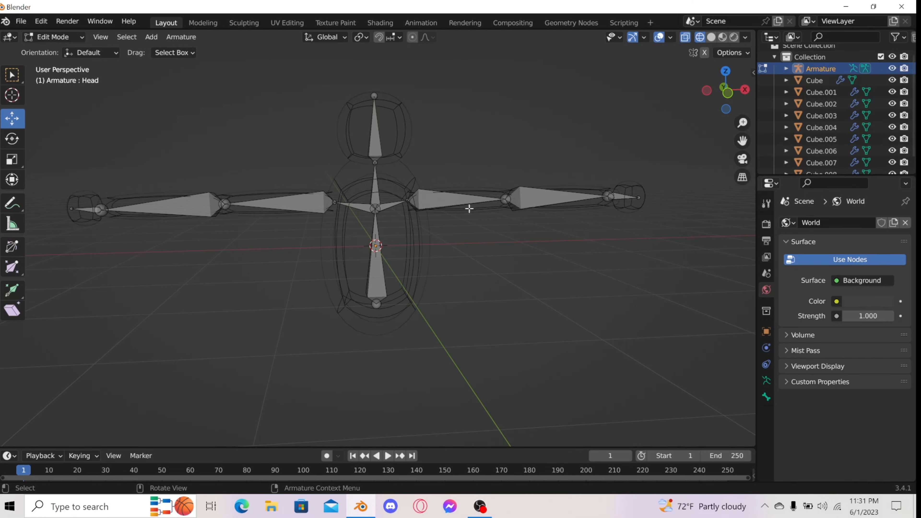
{"action": "middle_click_drag", "start_coordinate": [469, 216], "coordinate": [380, 233]}
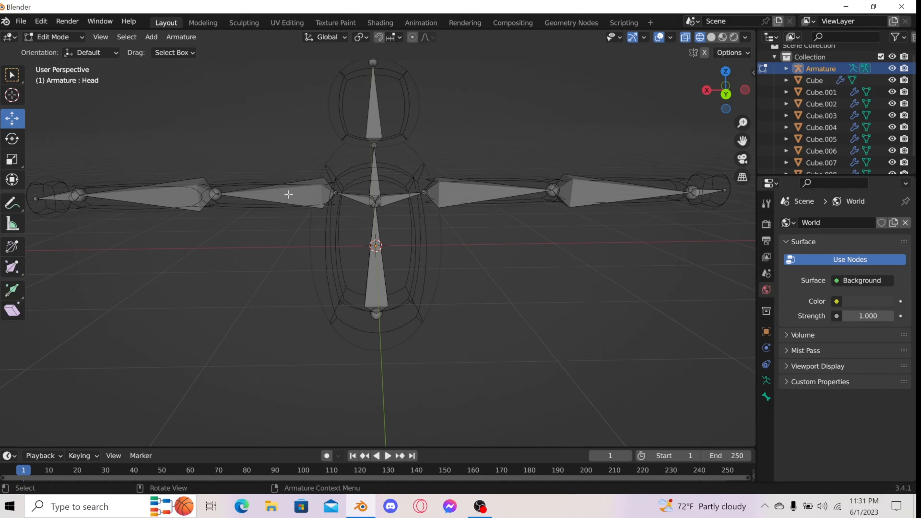
{"action": "middle_click_drag", "start_coordinate": [212, 212], "coordinate": [498, 207]}
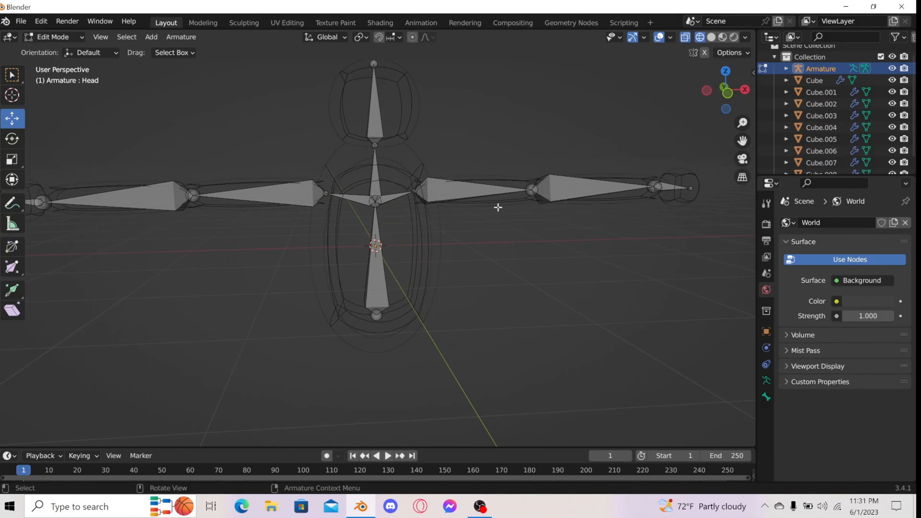
{"action": "left_click", "coordinate": [388, 197]}
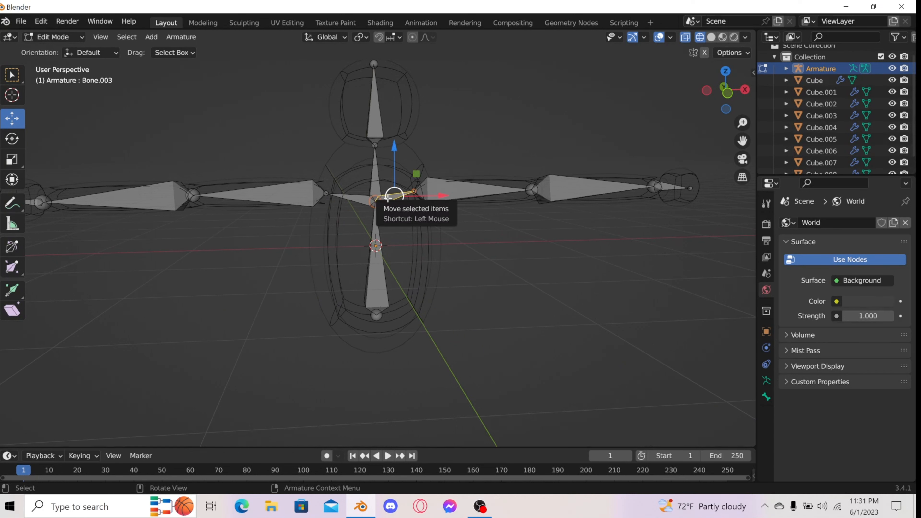
{"action": "key", "text": "F2"}
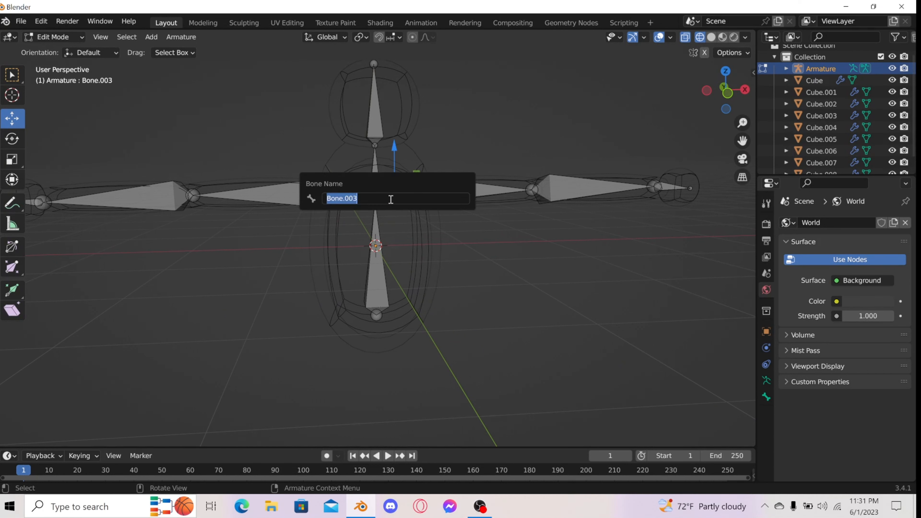
{"action": "type", "text": "shoulder.l"}
{"action": "key", "text": "Return"}
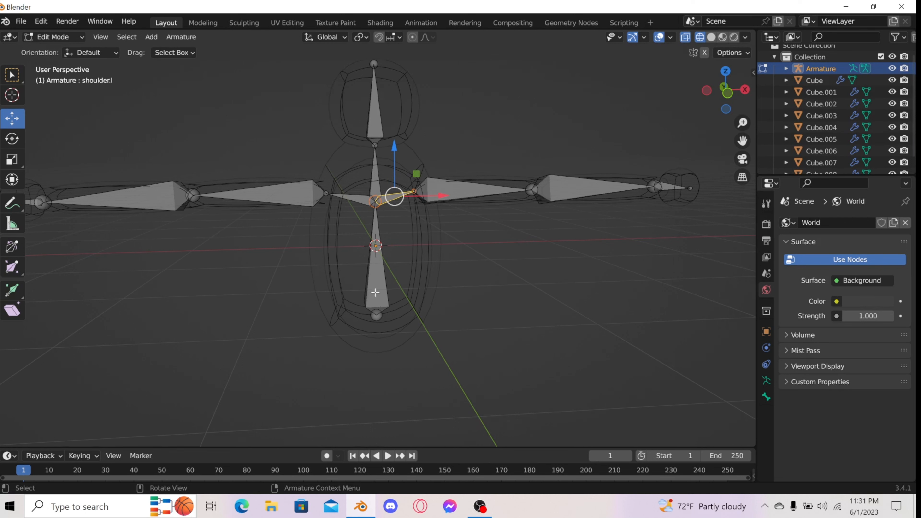
Rename the torso bone in lowercase as chest and the neck bone as neck
{"action": "left_click", "coordinate": [378, 282]}
{"action": "key", "text": "F2"}
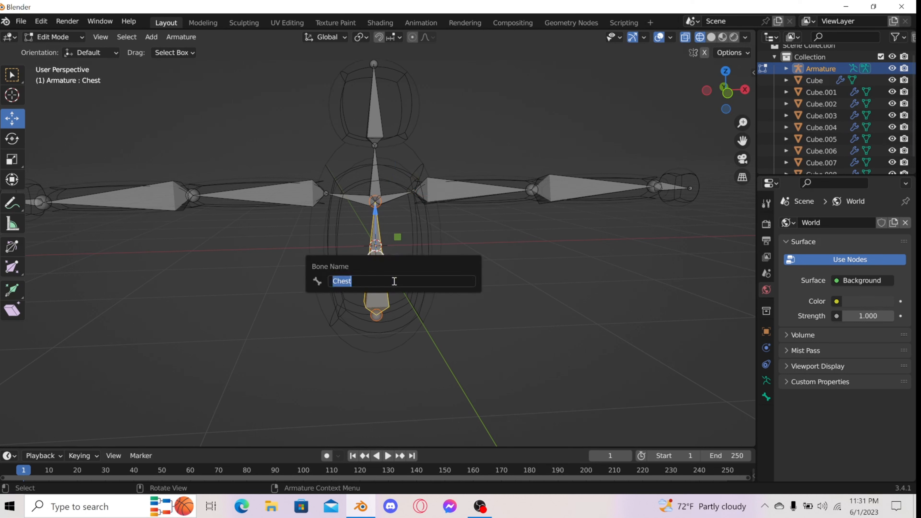
{"action": "type", "text": "che"}
{"action": "key", "text": "Return"}
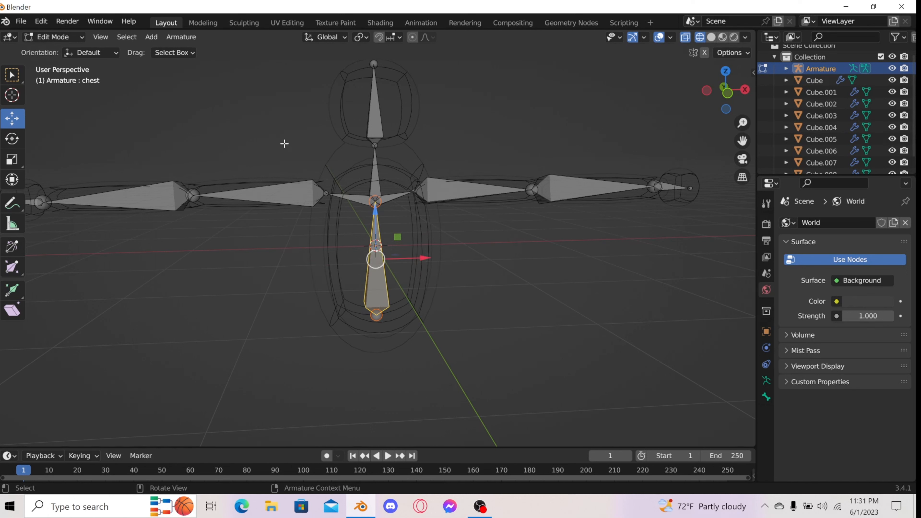
{"action": "left_click", "coordinate": [376, 186]}
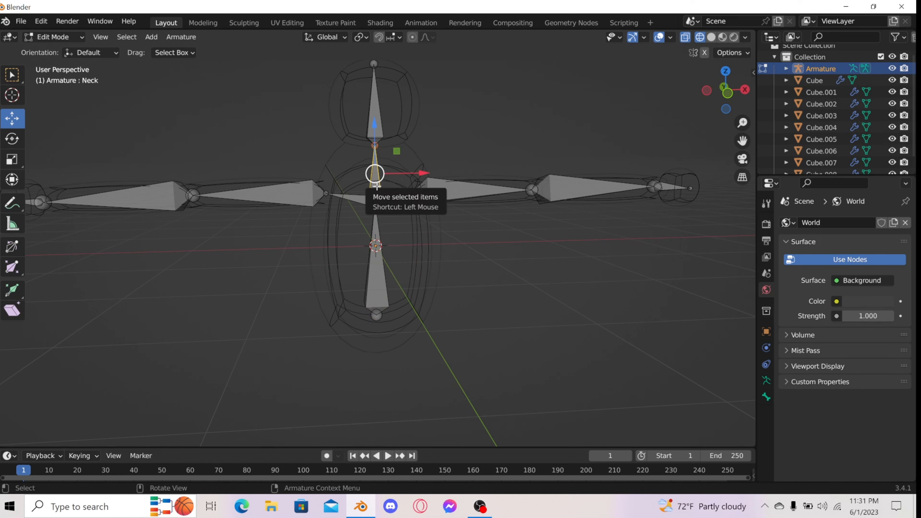
{"action": "key", "text": "F2"}
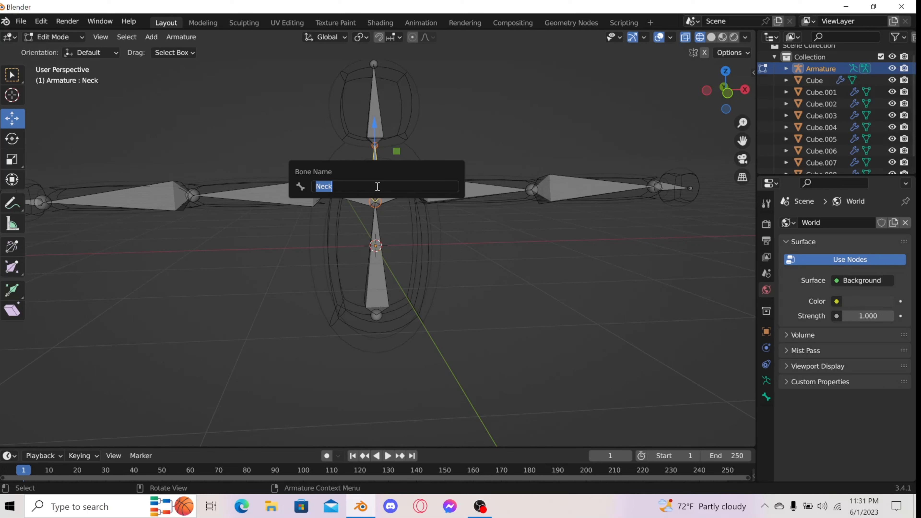
{"action": "type", "text": "neck"}
{"action": "key", "text": "Return"}
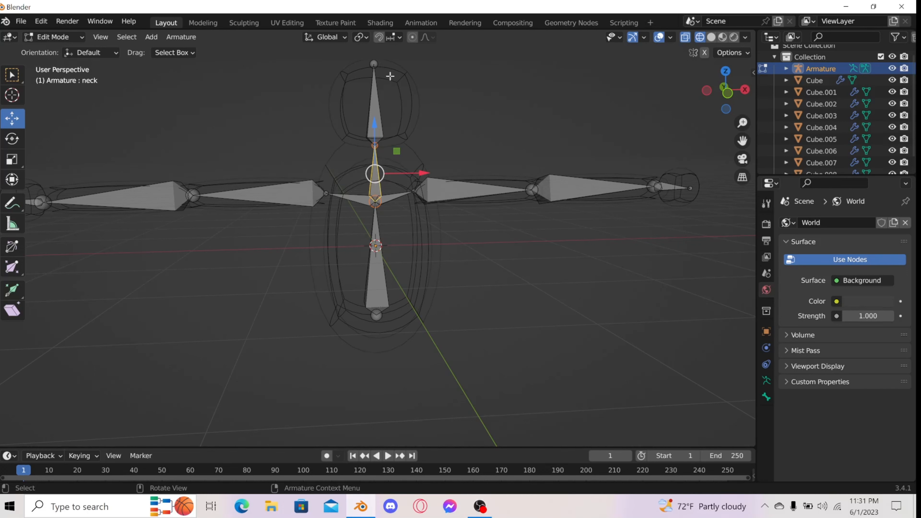
Rename the head bone in lowercase as head
{"action": "left_click", "coordinate": [375, 109]}
{"action": "key", "text": "F2"}
{"action": "type", "text": "h"}
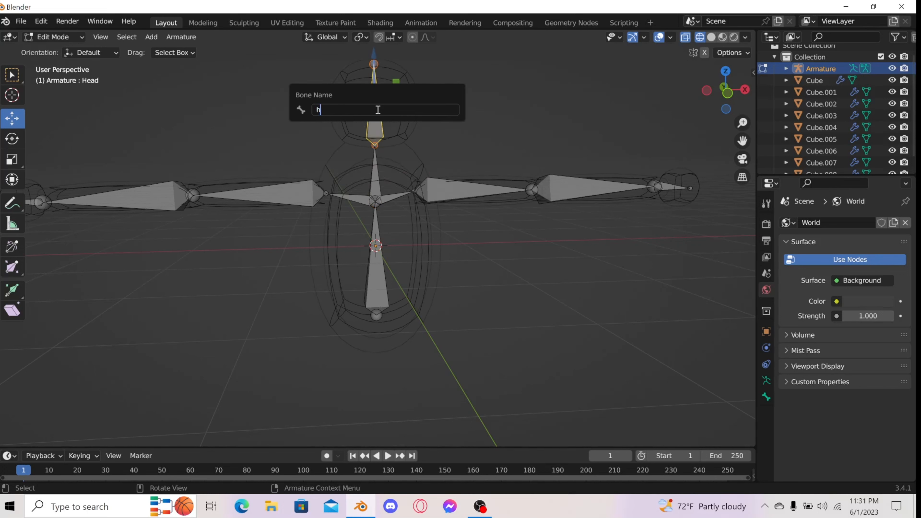
{"action": "type", "text": "ead"}
{"action": "key", "text": "Return"}
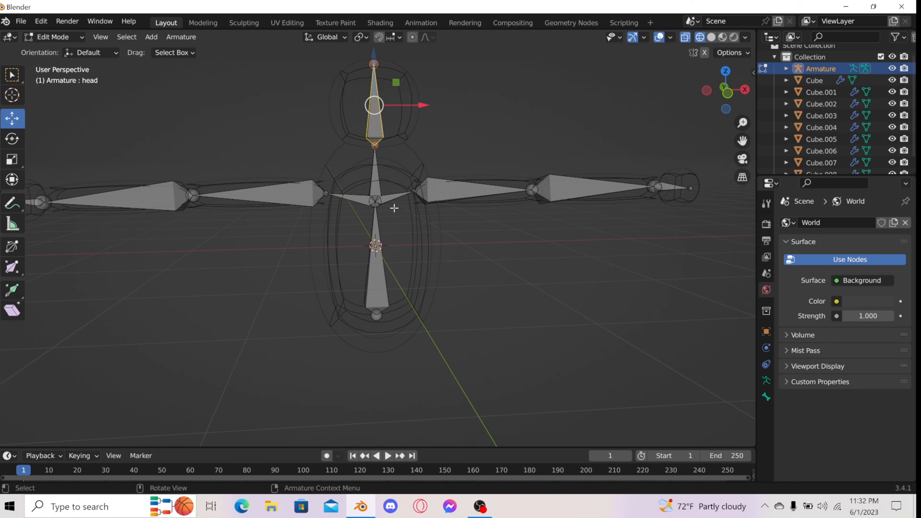
Rename the +X upper arm bone as upperarm.l and the +X forearm bone as forearm.l
{"action": "left_click", "coordinate": [449, 190]}
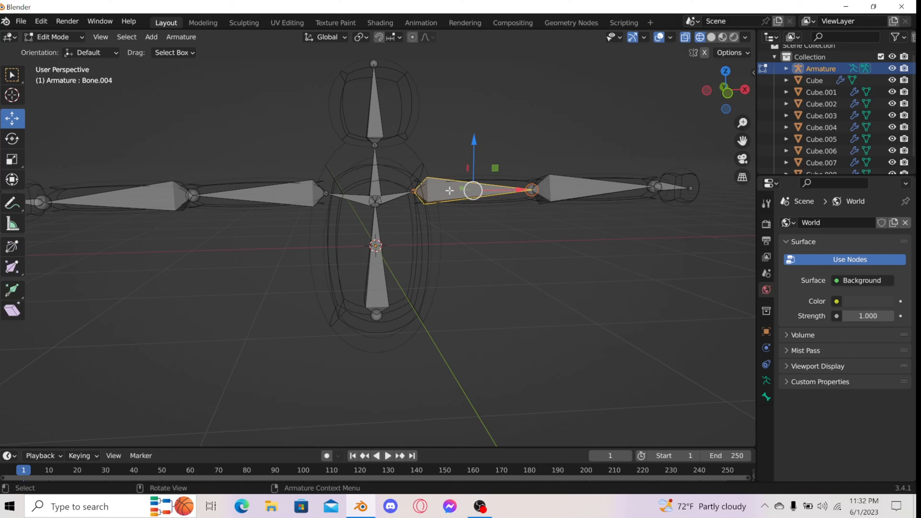
{"action": "key", "text": "F2"}
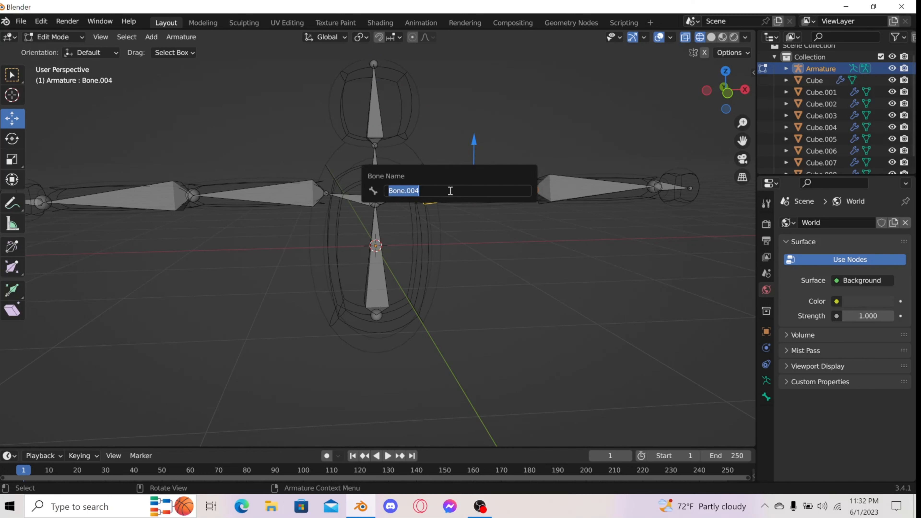
{"action": "type", "text": "upperarm.l"}
{"action": "key", "text": "Return"}
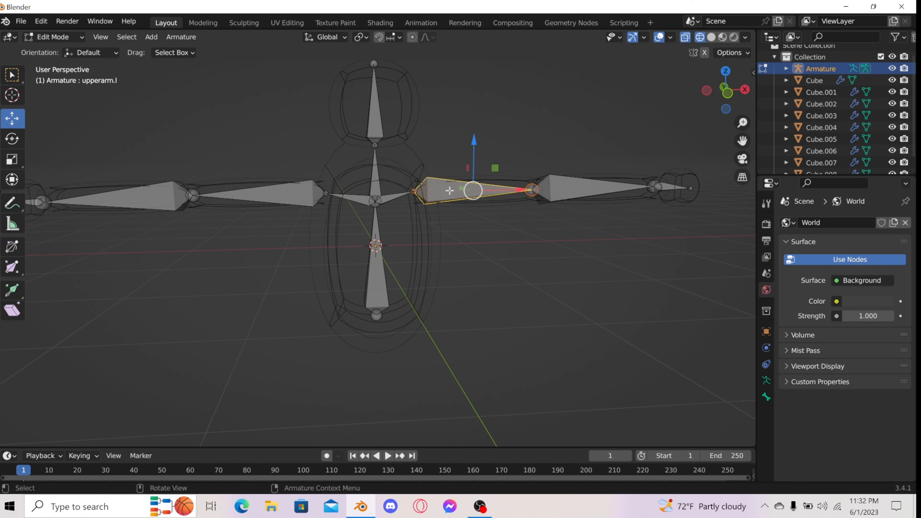
{"action": "left_click", "coordinate": [554, 187]}
{"action": "key", "text": "F2"}
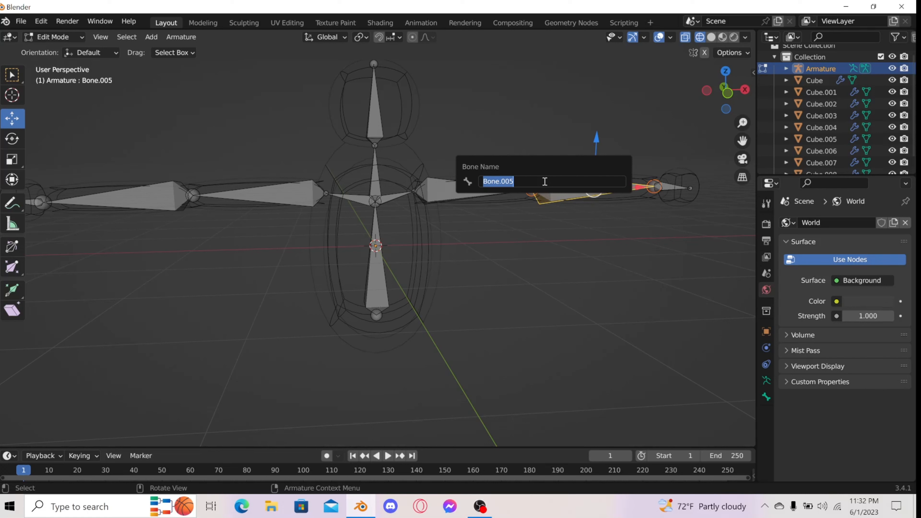
{"action": "type", "text": "forearm.l"}
{"action": "key", "text": "Return"}
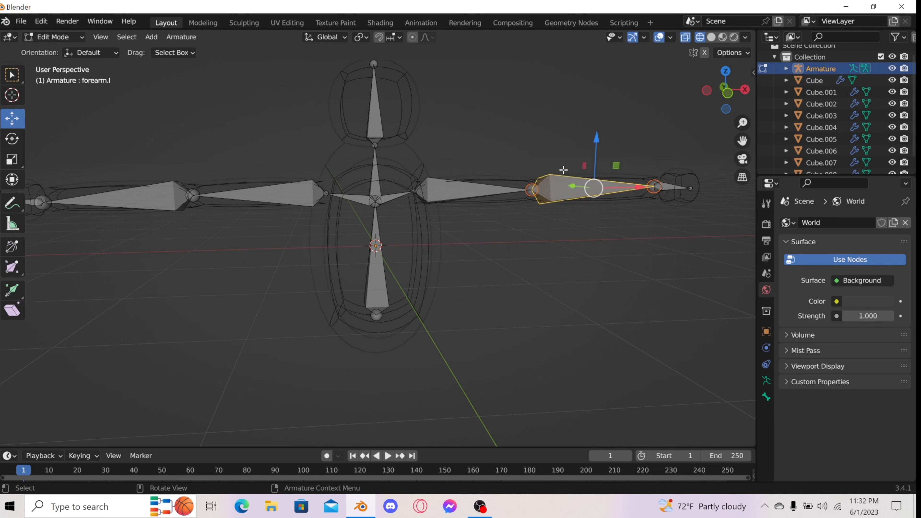
Rename the hand bone at the end of the +X arm as hand.l
{"action": "left_click", "coordinate": [670, 186]}
{"action": "key", "text": "F2"}
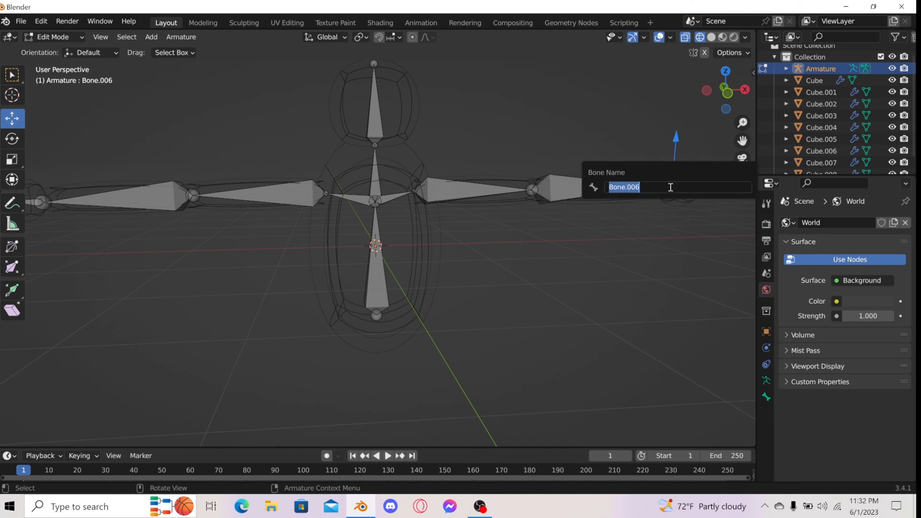
{"action": "type", "text": "hand.l"}
{"action": "key", "text": "Return"}
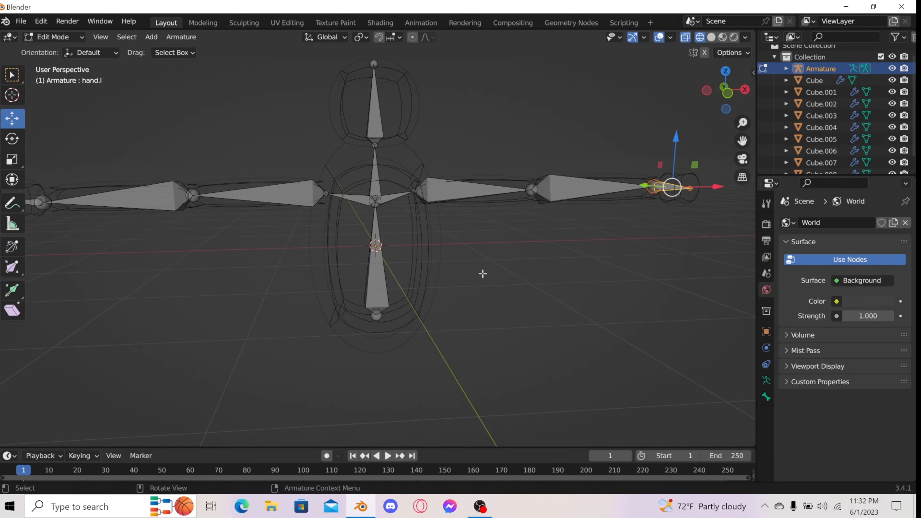
{"action": "key", "text": "F2"}
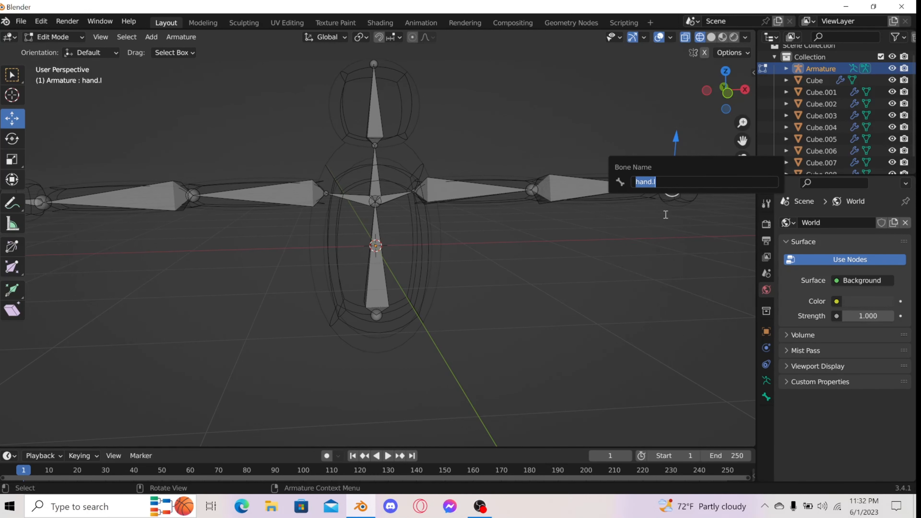
{"action": "key", "text": "Return"}
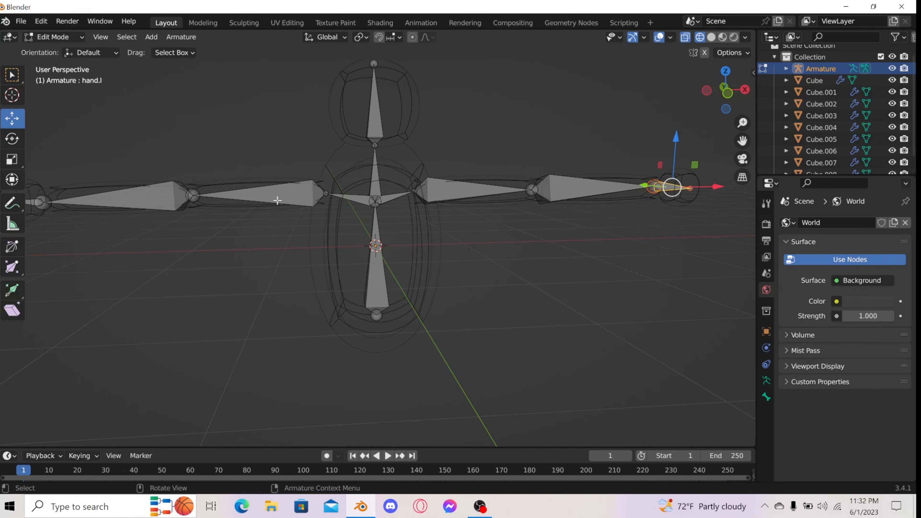
Rename the shoulder bone on the -X side as shoulder.r
{"action": "left_click", "coordinate": [359, 201]}
{"action": "middle_click_drag", "start_coordinate": [358, 200], "coordinate": [364, 205]}
{"action": "key", "text": "F2"}
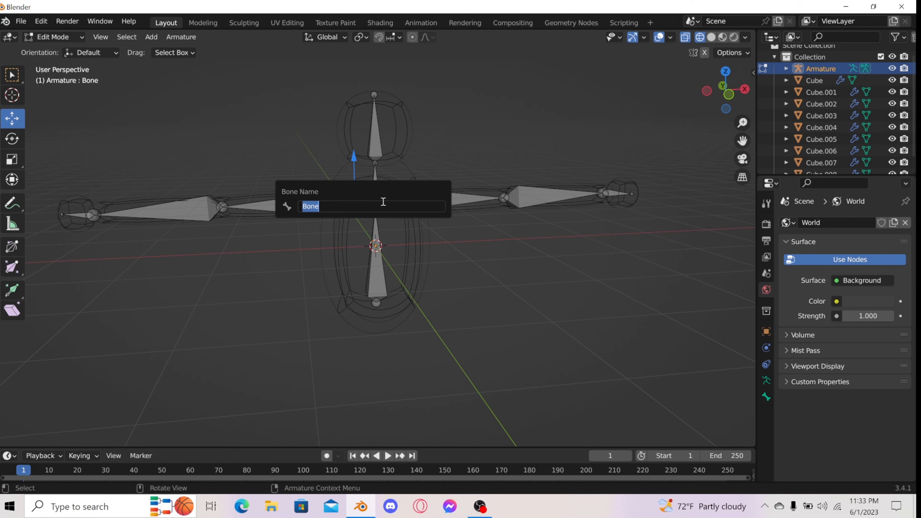
{"action": "type", "text": "shoulder.r"}
{"action": "key", "text": "Return"}
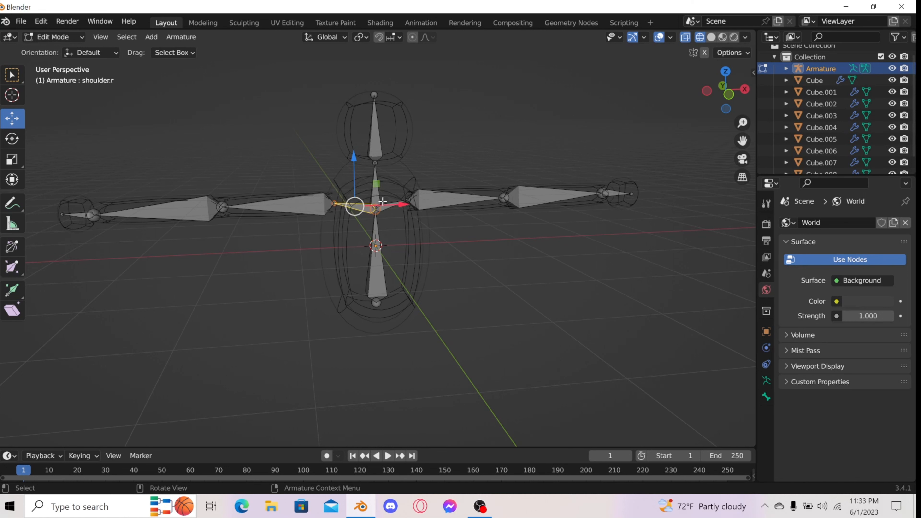
Rename the upper arm bone on the -X side as upperarm.r
{"action": "left_click", "coordinate": [315, 199]}
{"action": "key", "text": "F2"}
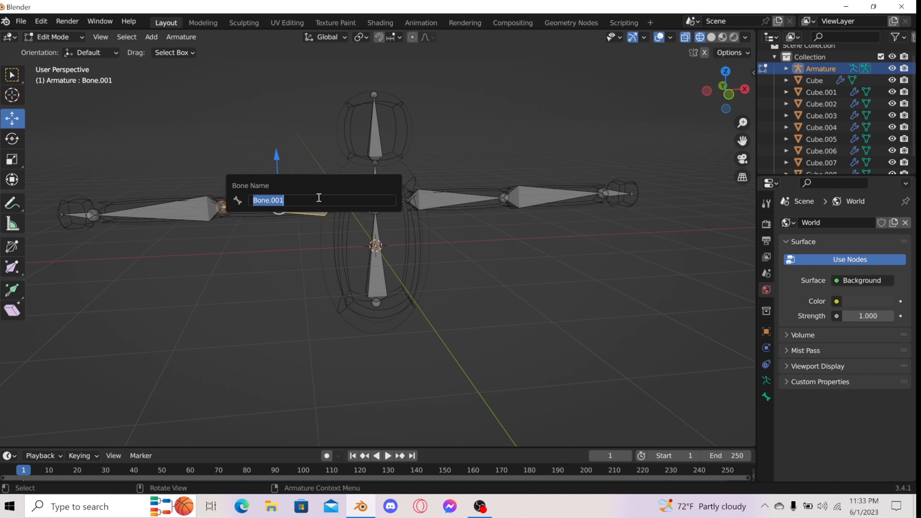
{"action": "type", "text": "upperarm.r"}
{"action": "key", "text": "Return"}
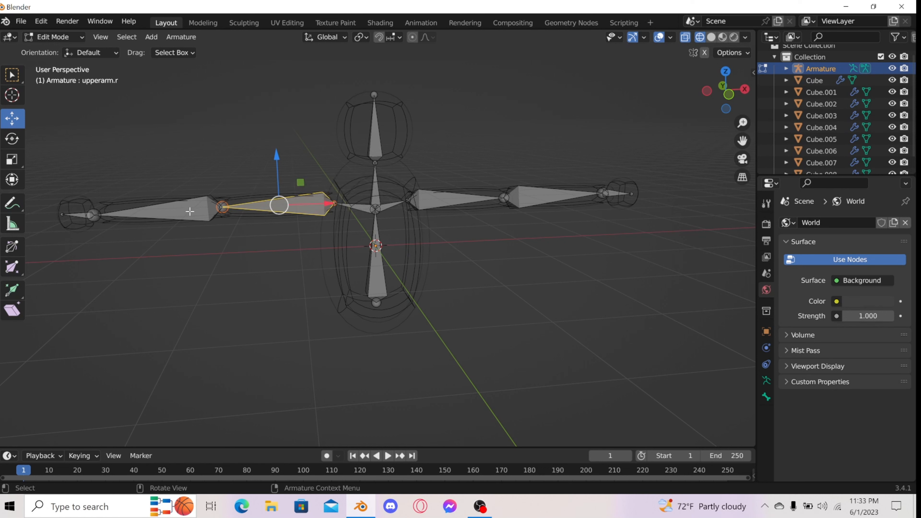
{"action": "key", "text": "F2"}
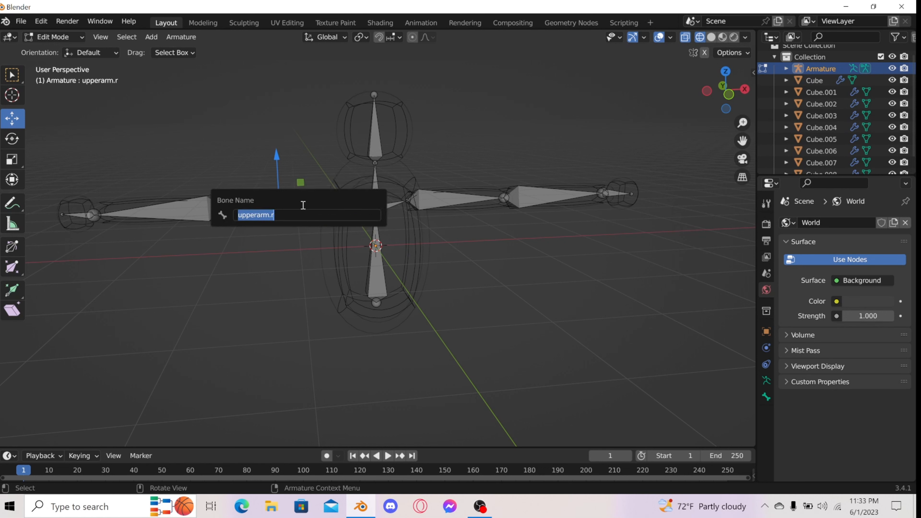
Rename the forearm bone on the -X side as forearm.r
{"action": "left_click", "coordinate": [189, 209]}
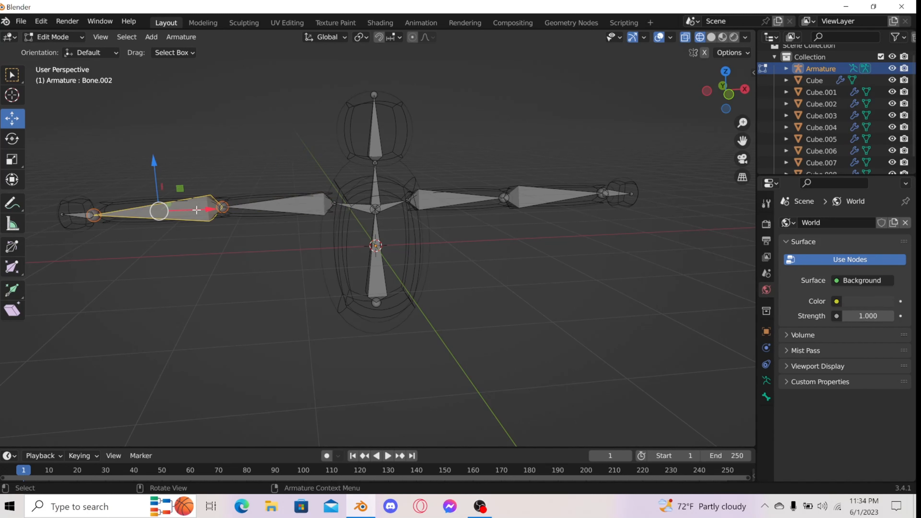
{"action": "key", "text": "F2"}
{"action": "type", "text": "for"}
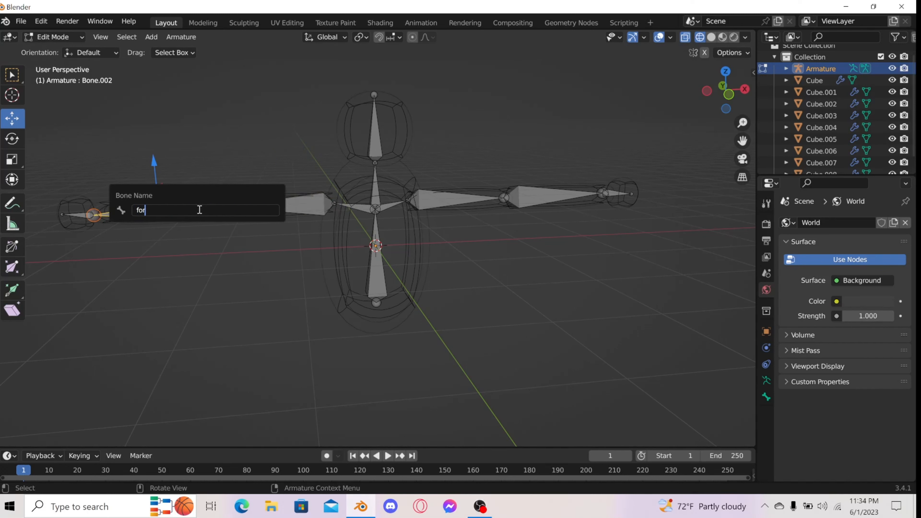
{"action": "type", "text": "esm"}
{"action": "type", "text": "rm"}
{"action": "type", "text": ".r"}
{"action": "key", "text": "Return"}
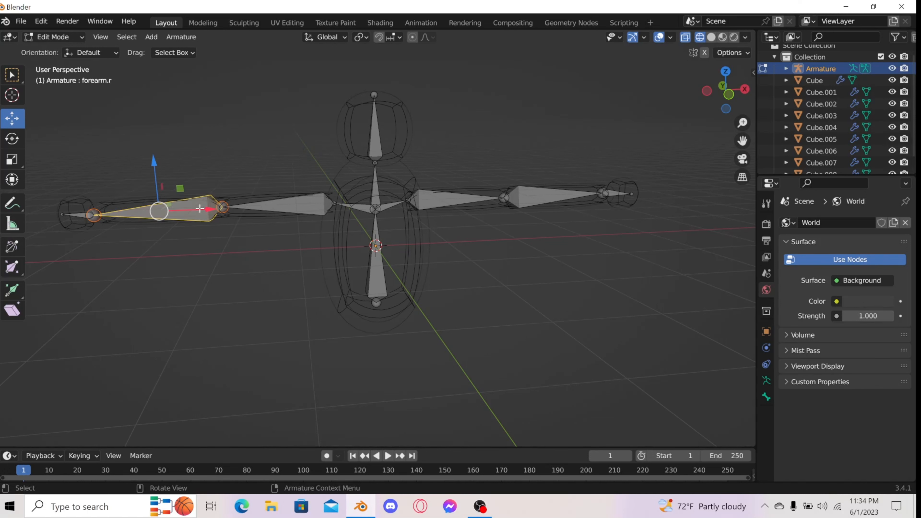
Rename the hand bone at the end of the -X arm as hand.r and clear the bone selection
{"action": "left_click", "coordinate": [78, 215]}
{"action": "key", "text": "F2"}
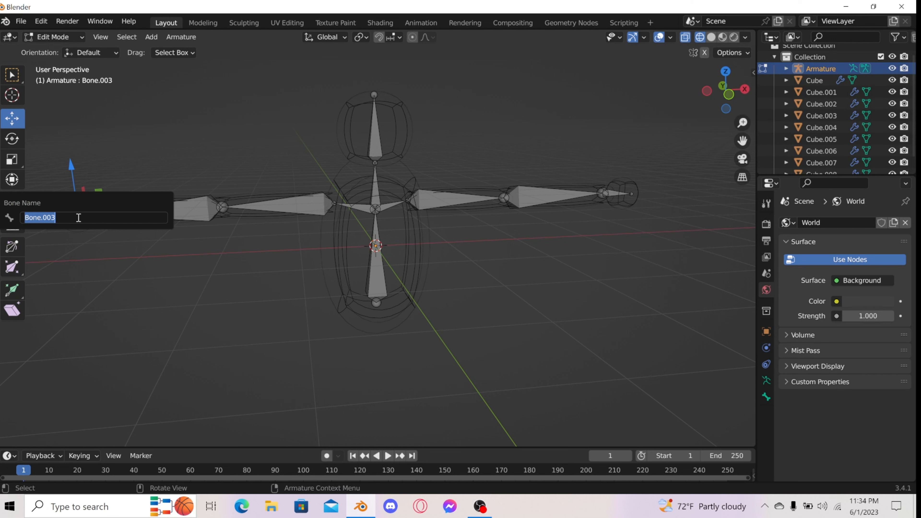
{"action": "type", "text": "hand.r"}
{"action": "key", "text": "Return"}
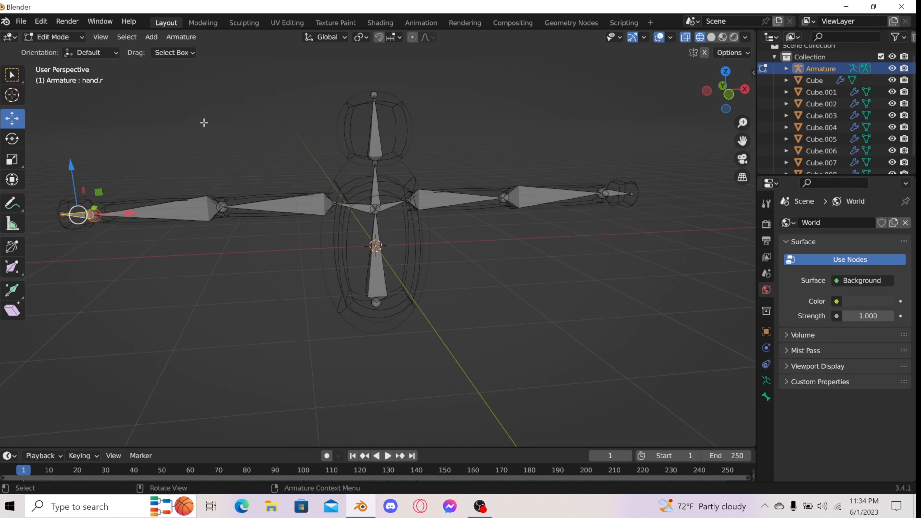
{"action": "left_click", "coordinate": [176, 138]}
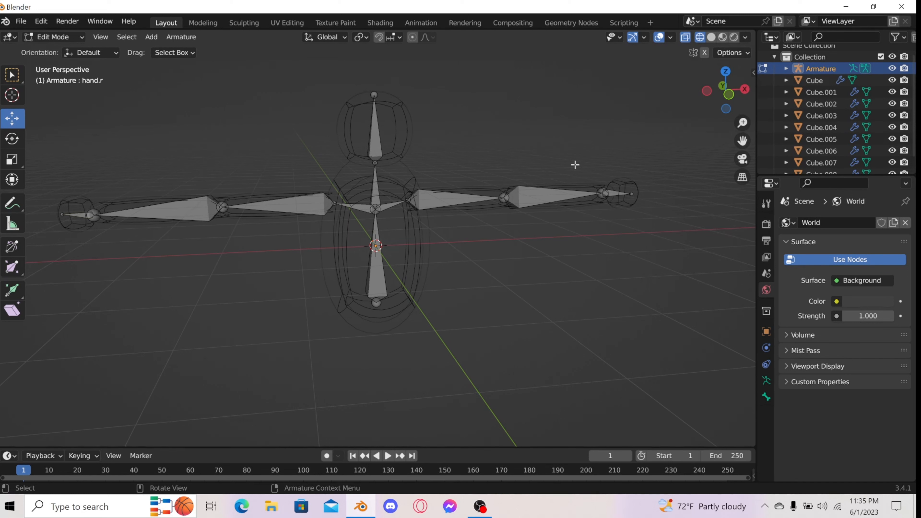
Save the file as tutorialmonke.blend in the My Blender Creations folder
{"action": "key", "text": "ctrl+s"}
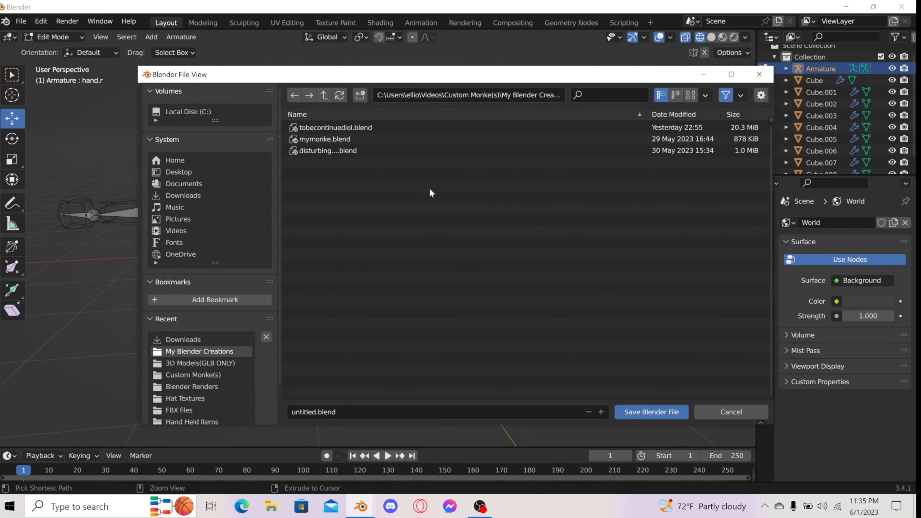
{"action": "left_click", "coordinate": [308, 410]}
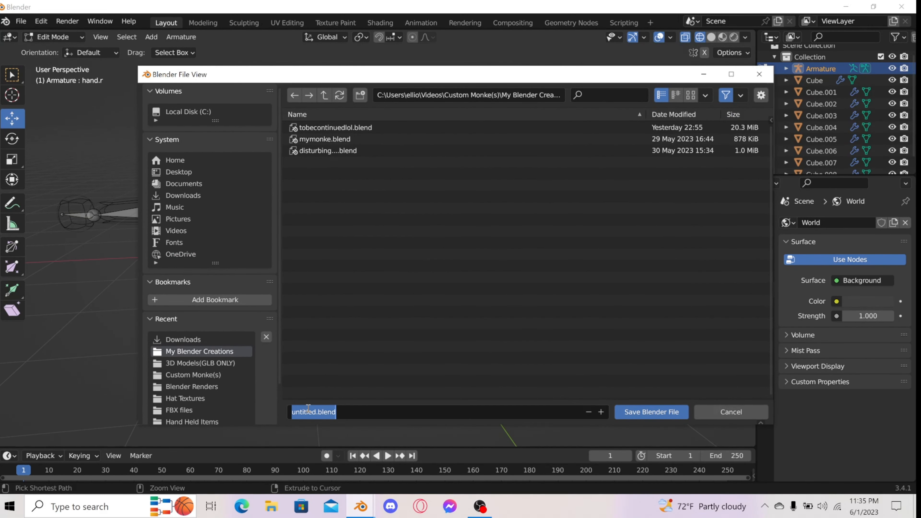
{"action": "left_click", "coordinate": [315, 411]}
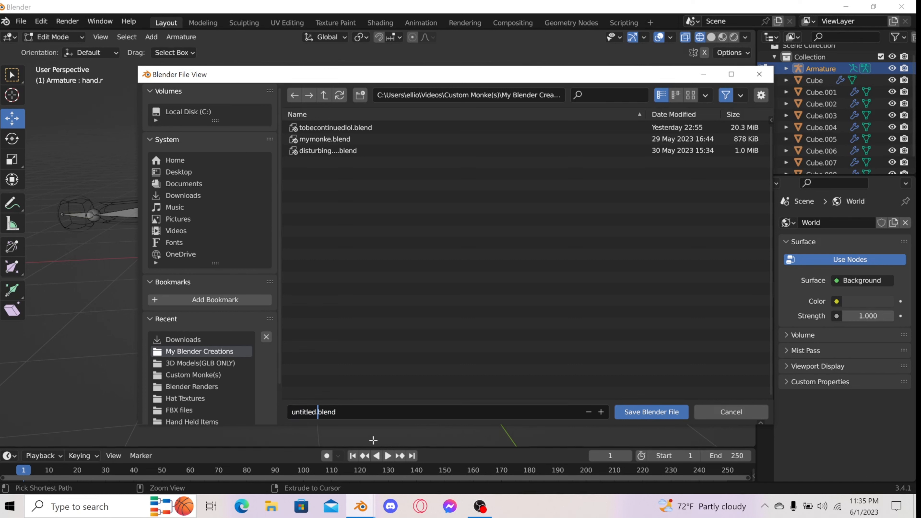
{"action": "key", "text": "BackSpace"}
{"action": "key", "text": "BackSpace"}
{"action": "key", "text": "BackSpace"}
{"action": "key", "text": "BackSpace"}
{"action": "key", "text": "BackSpace"}
{"action": "key", "text": "BackSpace"}
{"action": "key", "text": "BackSpace"}
{"action": "key", "text": "BackSpace"}
{"action": "type", "text": "tutorialmonke"}
{"action": "left_click", "coordinate": [666, 412]}
{"action": "left_click", "coordinate": [663, 415]}
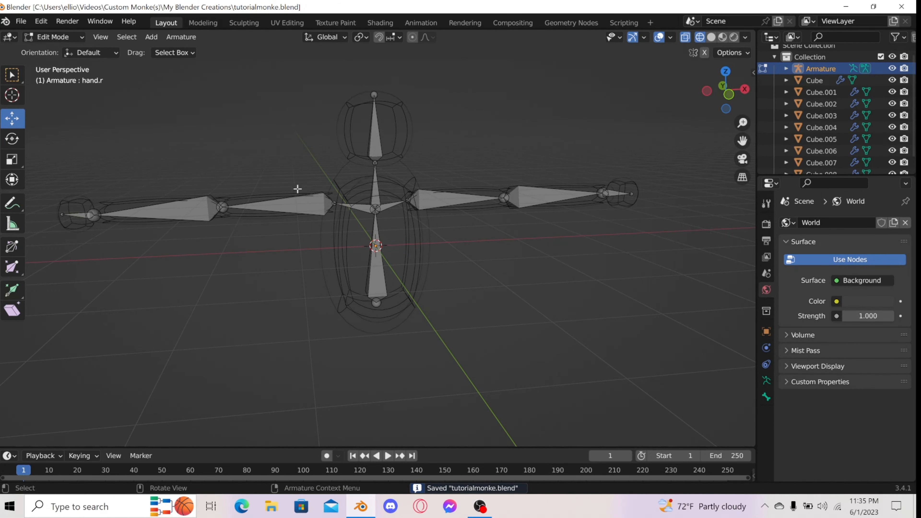
Compare solid, material preview and wireframe shading, settle on solid shading, and switch from Edit Mode to Object Mode
{"action": "left_click", "coordinate": [711, 41]}
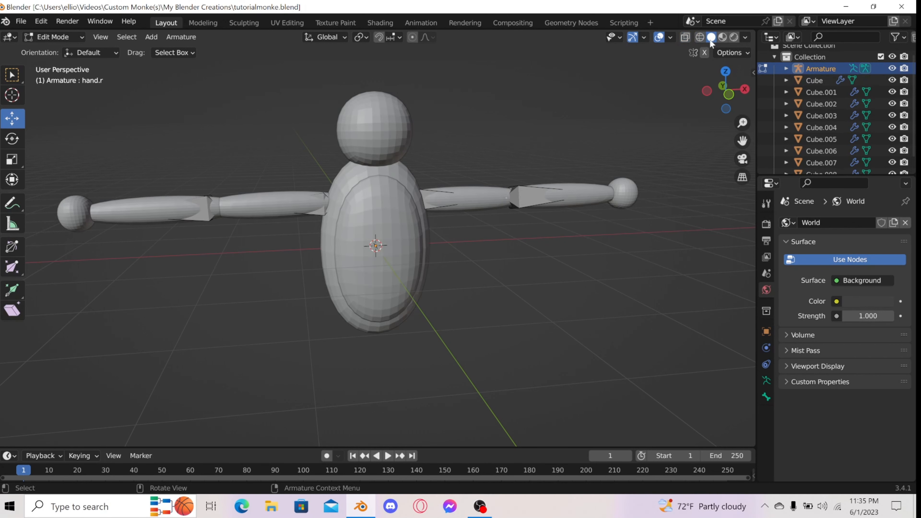
{"action": "left_click", "coordinate": [723, 40]}
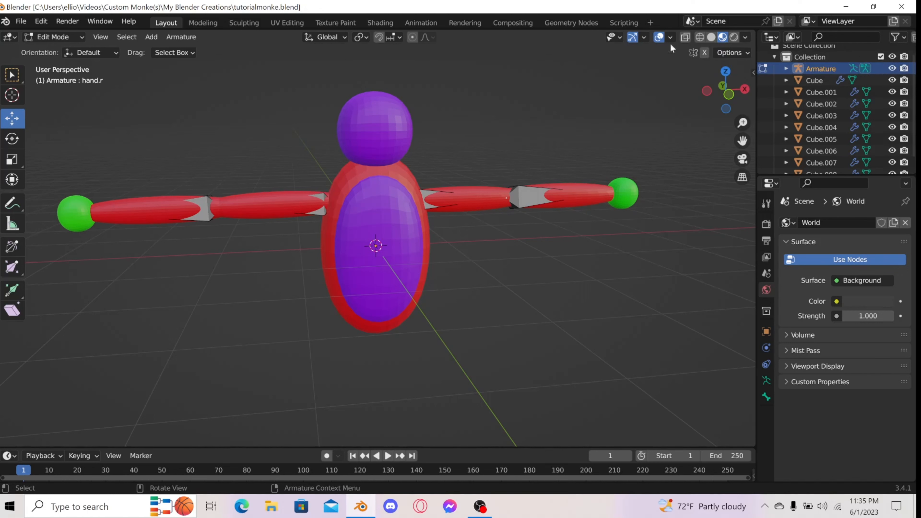
{"action": "left_click", "coordinate": [697, 39]}
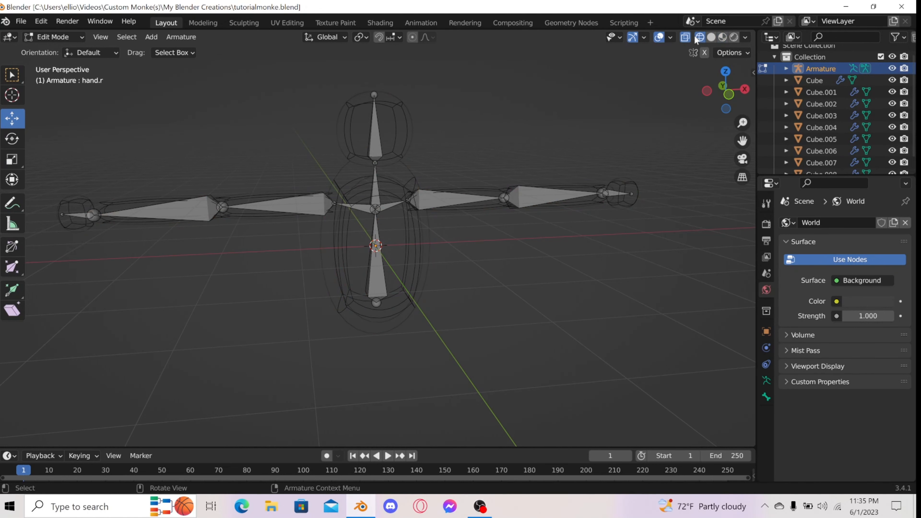
{"action": "left_click", "coordinate": [713, 38]}
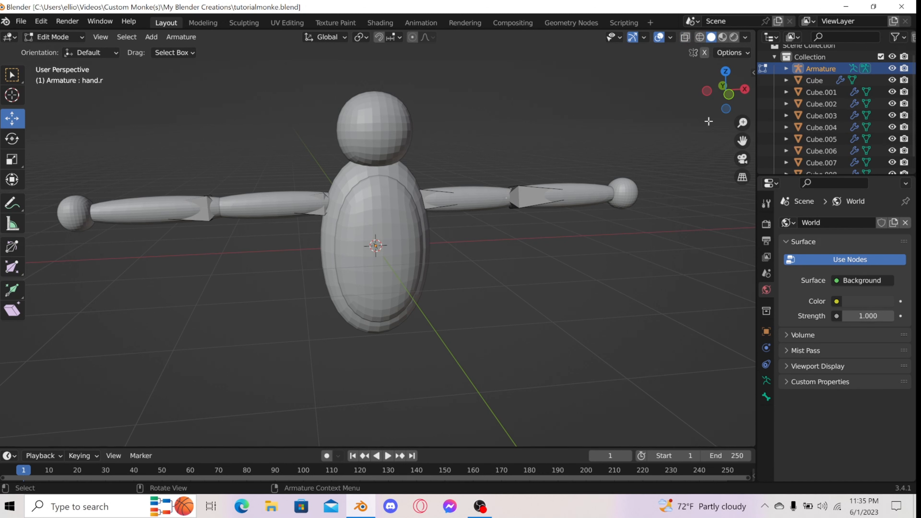
{"action": "left_click", "coordinate": [42, 38]}
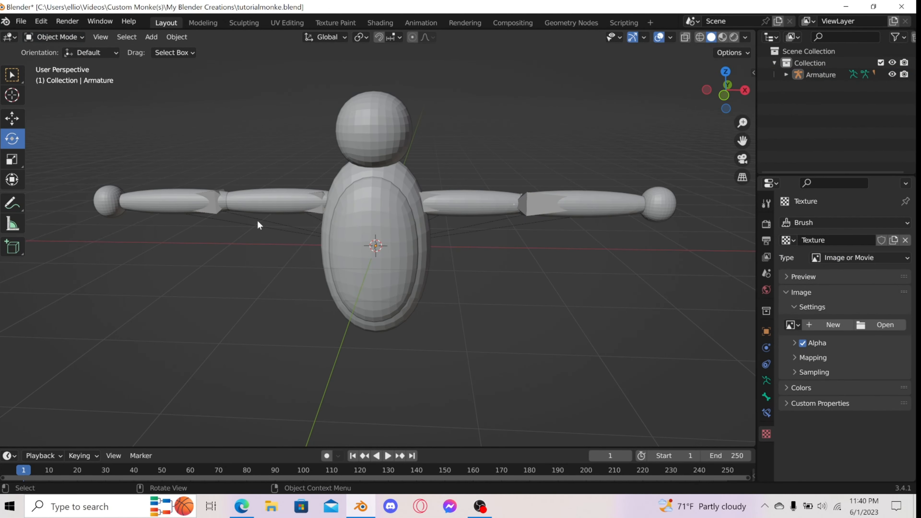
Select the armature and switch it to Pose Mode
{"action": "left_click", "coordinate": [530, 205]}
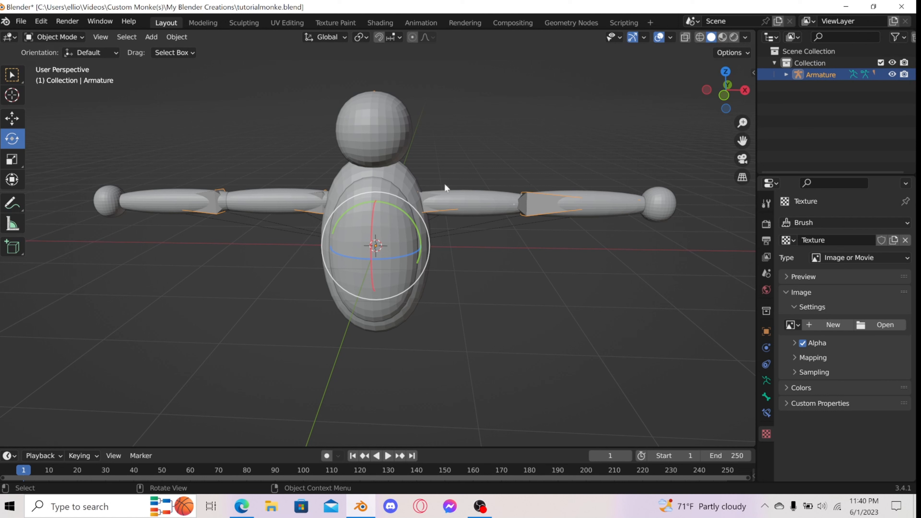
{"action": "left_click", "coordinate": [469, 107]}
{"action": "scroll", "coordinate": [360, 177], "scroll_direction": "up", "scroll_amount": 5}
{"action": "left_click", "coordinate": [515, 156]}
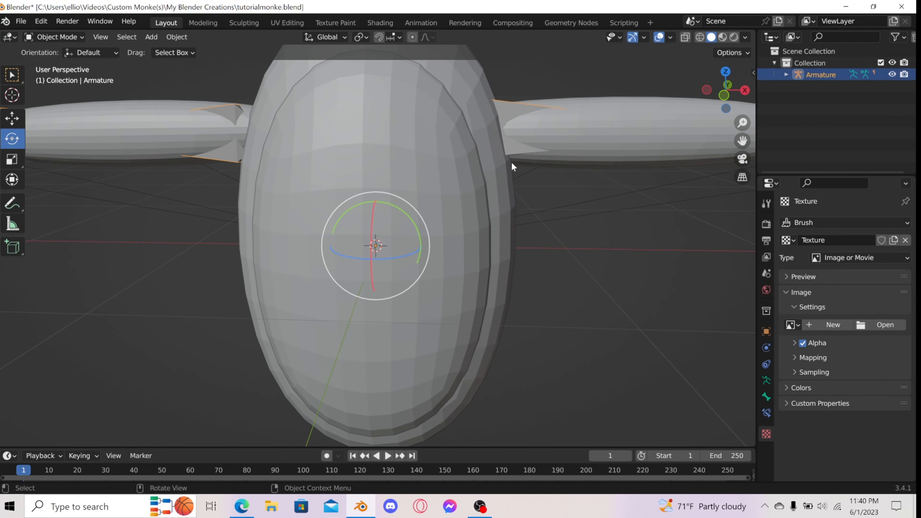
{"action": "scroll", "coordinate": [512, 162], "scroll_direction": "down", "scroll_amount": 3}
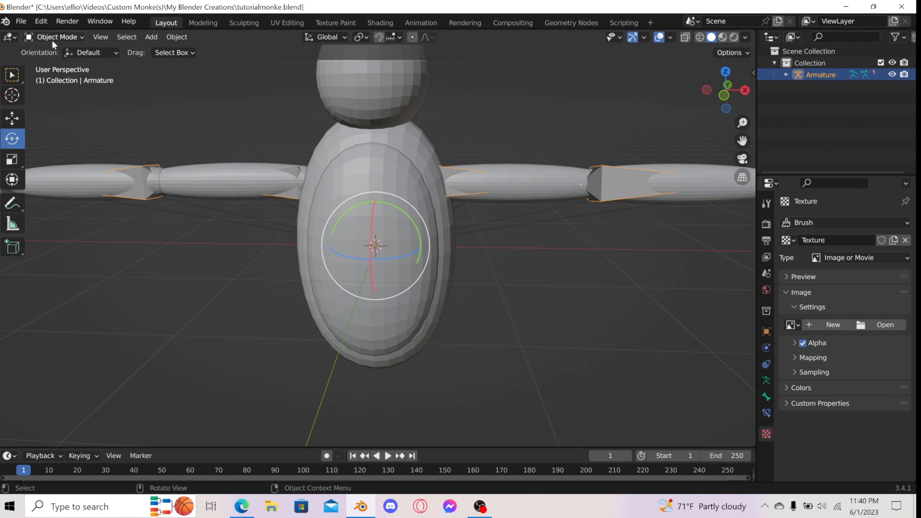
{"action": "left_click", "coordinate": [247, 107]}
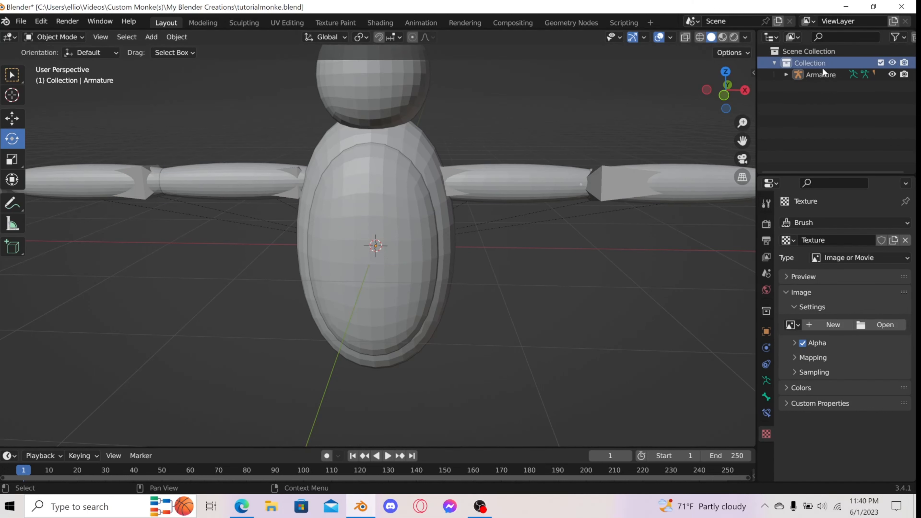
{"action": "left_click", "coordinate": [797, 64]}
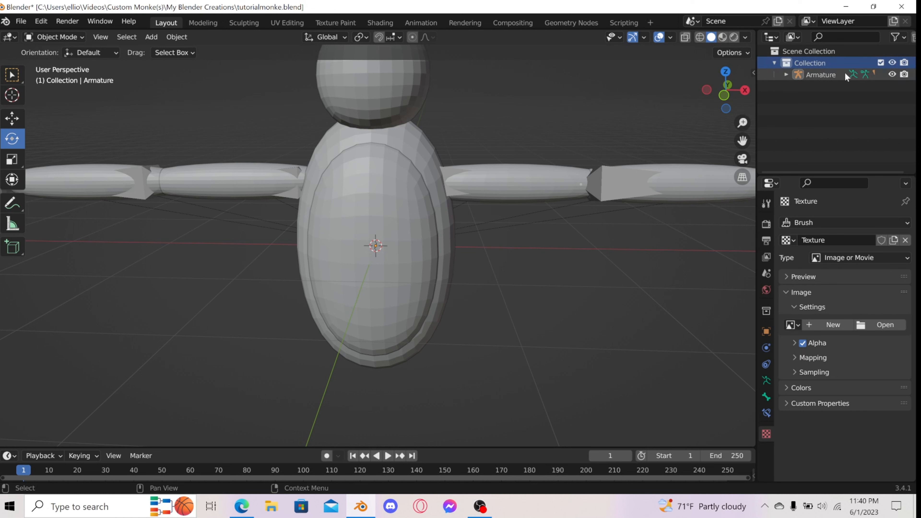
{"action": "left_click", "coordinate": [817, 76]}
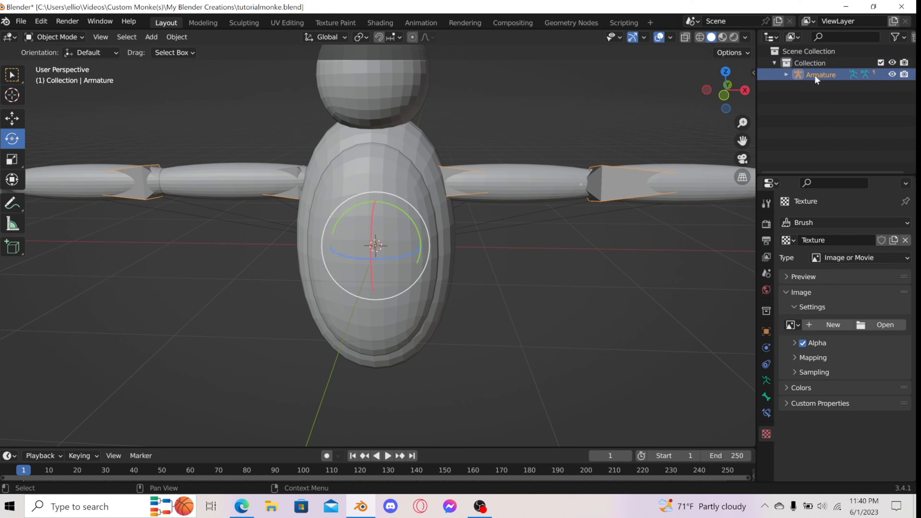
{"action": "left_click", "coordinate": [63, 38]}
{"action": "left_click", "coordinate": [65, 77]}
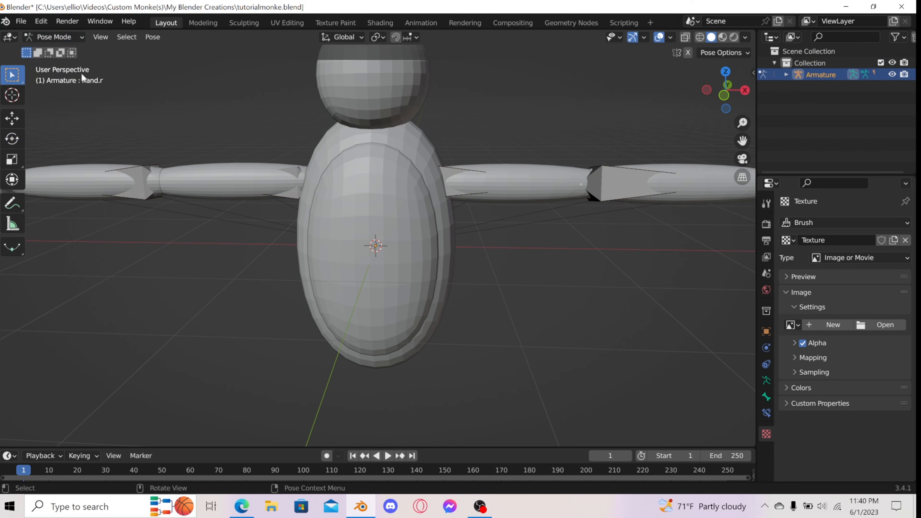
Rotate the forearm.l bone about the global Z axis to bend the +X arm backward at the elbow
{"action": "left_click", "coordinate": [539, 194]}
{"action": "middle_click_drag", "start_coordinate": [538, 194], "coordinate": [463, 200]}
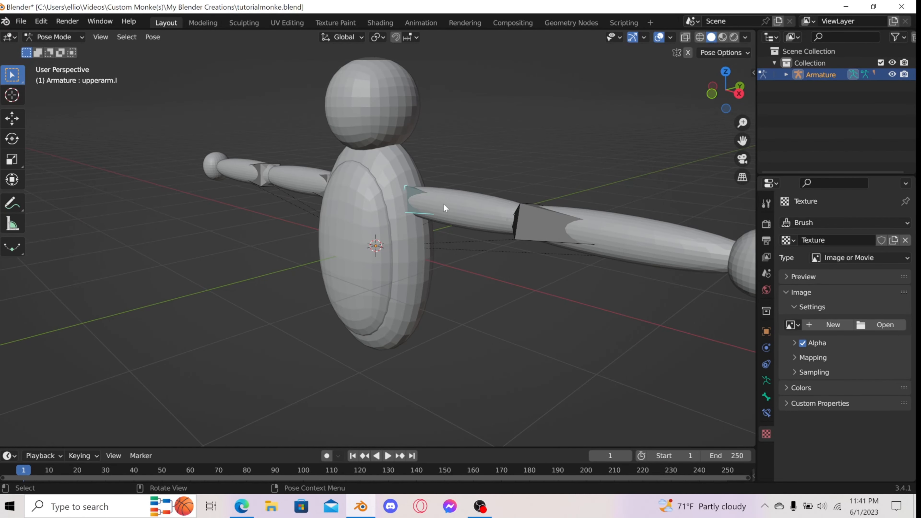
{"action": "left_click", "coordinate": [12, 139]}
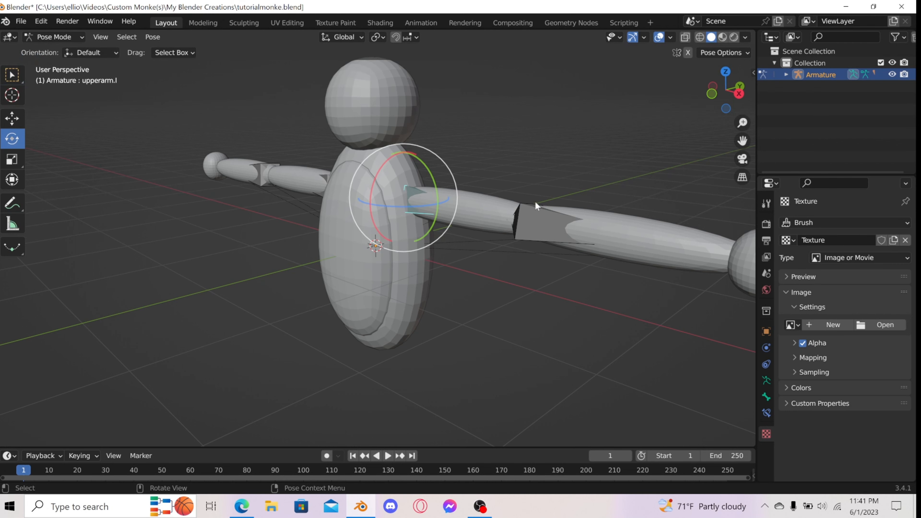
{"action": "left_click", "coordinate": [534, 209]}
{"action": "middle_click_drag", "start_coordinate": [442, 204], "coordinate": [566, 133]}
{"action": "left_click_drag", "start_coordinate": [347, 249], "coordinate": [439, 253]}
{"action": "middle_click_drag", "start_coordinate": [464, 130], "coordinate": [522, 135]}
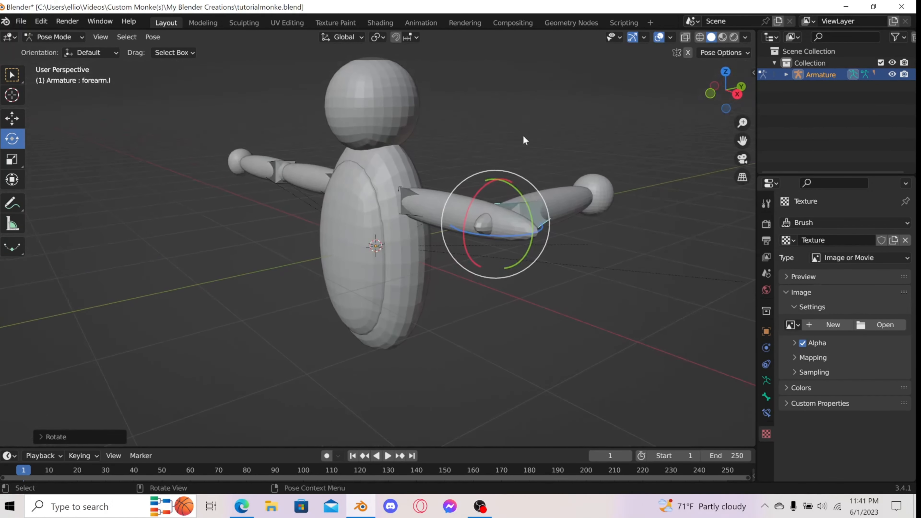
{"action": "left_click_drag", "start_coordinate": [515, 230], "coordinate": [525, 207]}
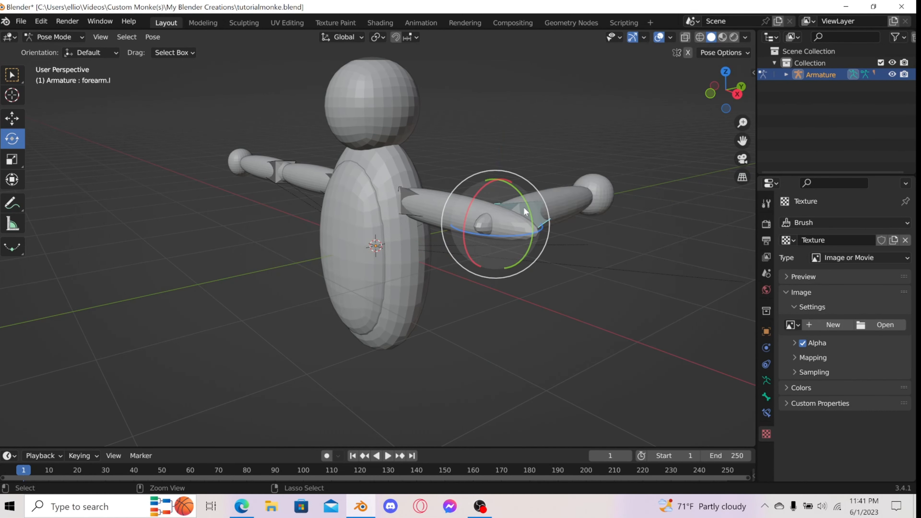
Undo the forearm rotation and try rotating the head and chest bones to test the rig
{"action": "key", "text": "ctrl+z"}
{"action": "left_click", "coordinate": [400, 115]}
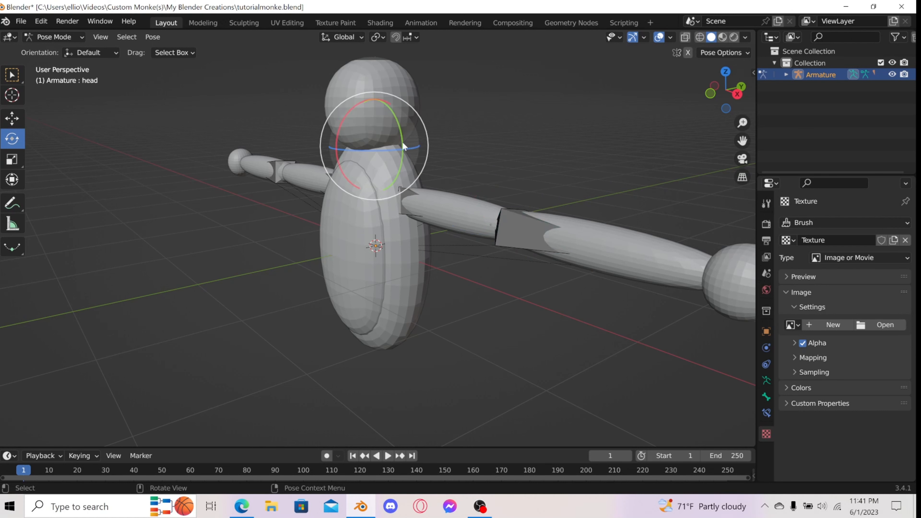
{"action": "mouse_move", "coordinate": [399, 149]}
{"action": "left_mouse_down"}
{"action": "mouse_move", "coordinate": [364, 145]}
{"action": "mouse_move", "coordinate": [395, 148]}
{"action": "left_mouse_up"}
{"action": "left_click_drag", "start_coordinate": [361, 106], "coordinate": [335, 142]}
{"action": "middle_click_drag", "start_coordinate": [526, 128], "coordinate": [572, 113]}
{"action": "key", "text": "ctrl+z"}
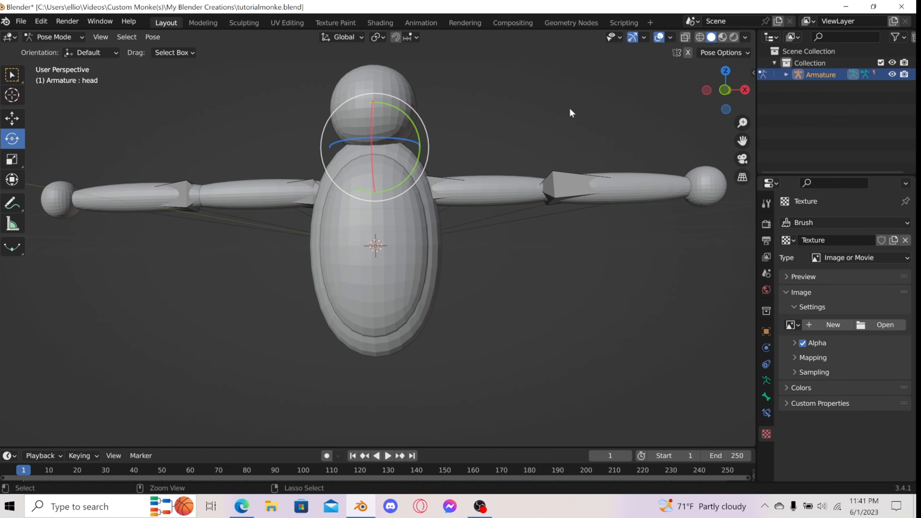
{"action": "left_click", "coordinate": [367, 276]}
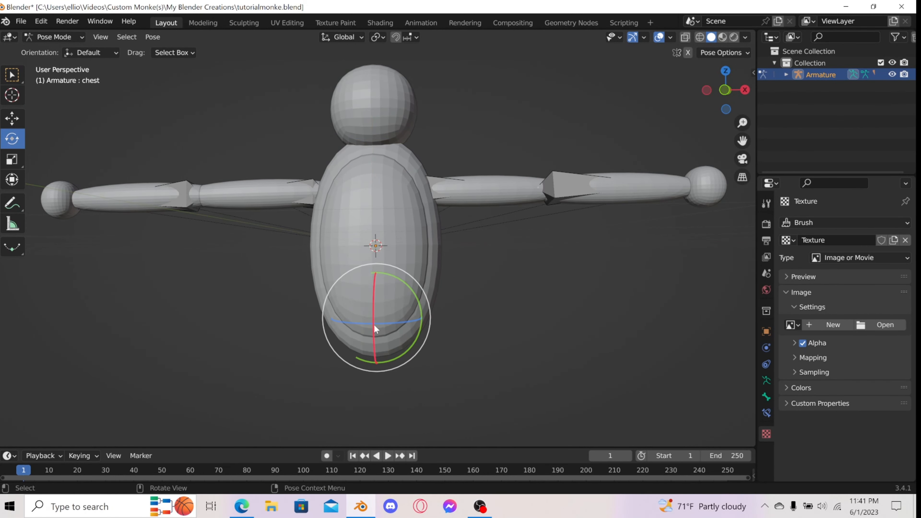
{"action": "left_click_drag", "start_coordinate": [386, 328], "coordinate": [418, 320]}
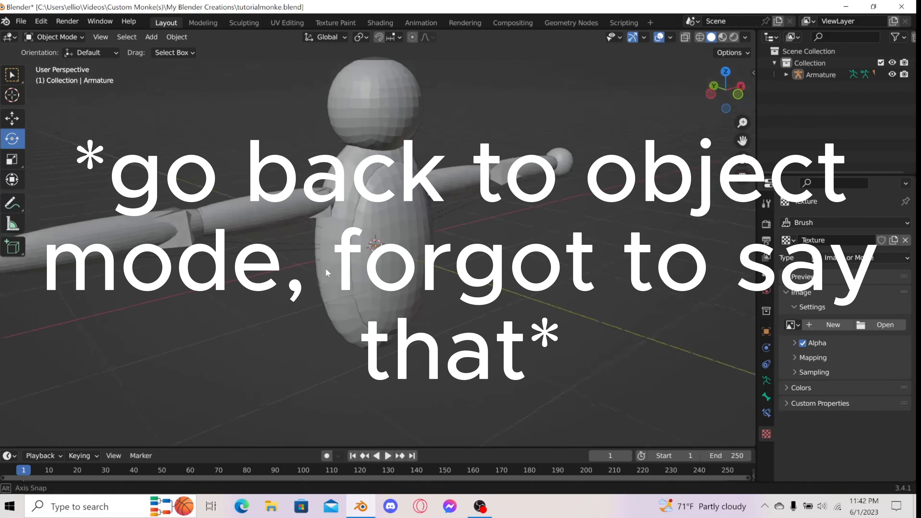
Export the rigged character from Object Mode as the FBX file tutorialmonke.fbx in the My Blender Creations folder
{"action": "middle_click_drag", "start_coordinate": [253, 253], "coordinate": [268, 172]}
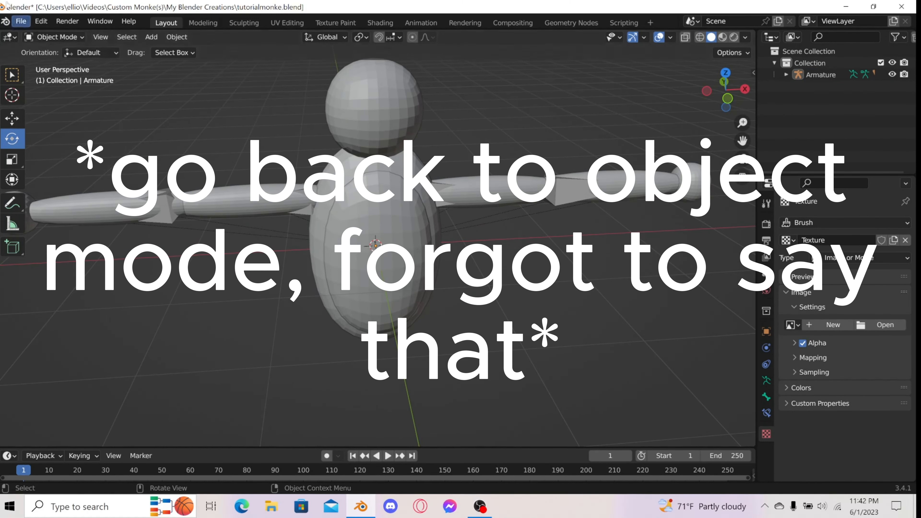
{"action": "left_click", "coordinate": [21, 22]}
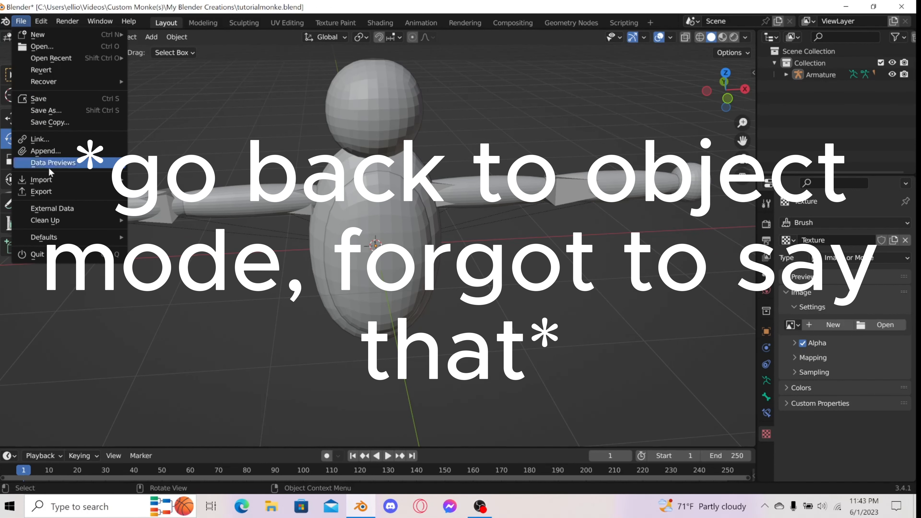
{"action": "mouse_move", "coordinate": [50, 192]}
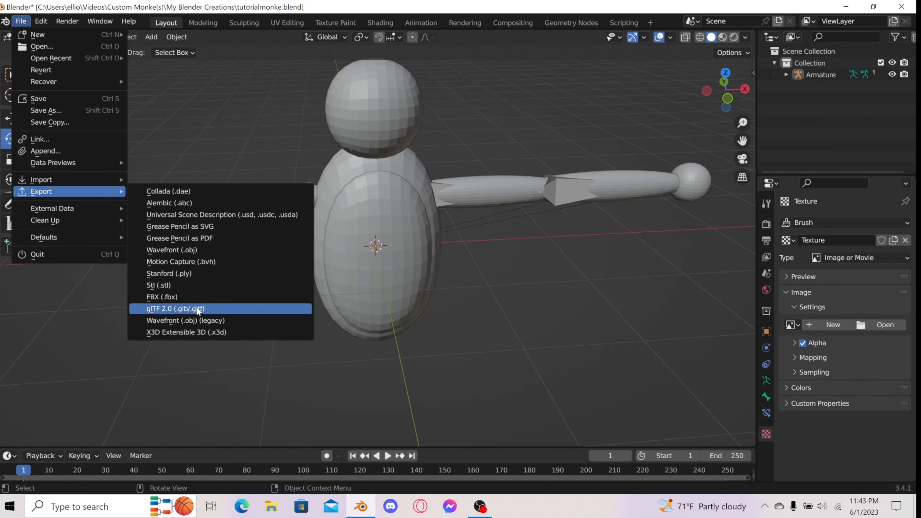
{"action": "left_click", "coordinate": [195, 297]}
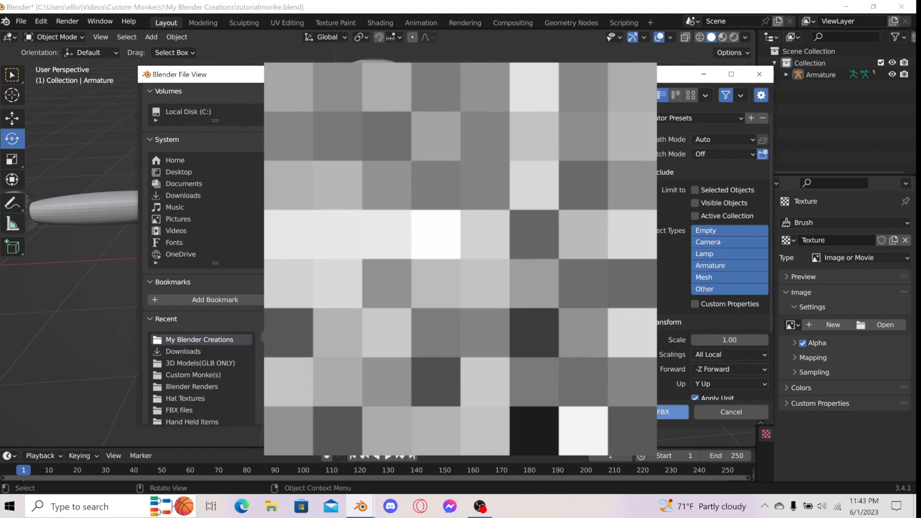
{"action": "left_click", "coordinate": [653, 412]}
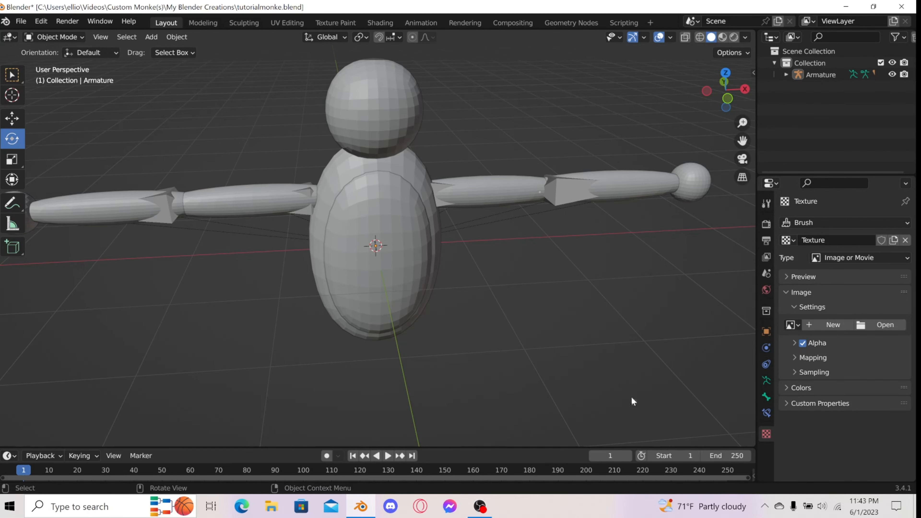
Close Blender and save the changes to tutorialmonke.blend
{"action": "left_click", "coordinate": [908, 10]}
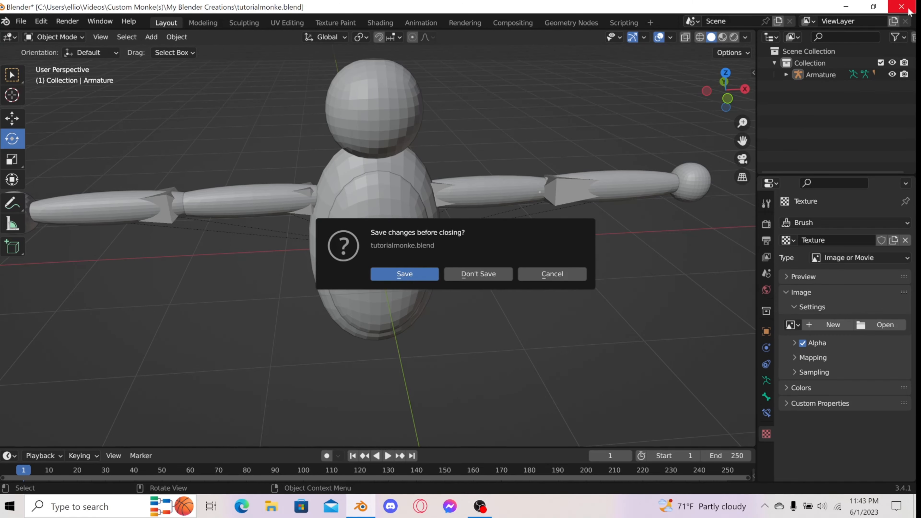
{"action": "left_click", "coordinate": [414, 273]}
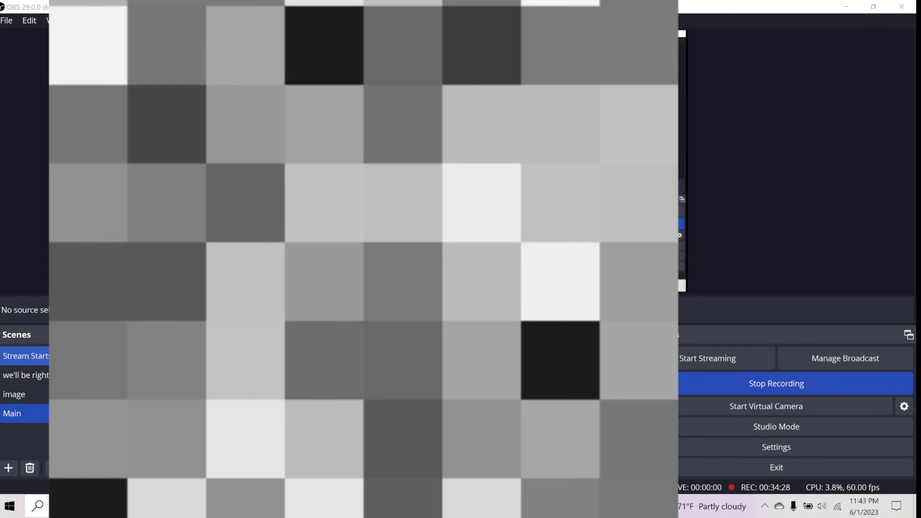
Switch to File Explorer and open the Videos folder under This PC to find the saved files
{"action": "left_click", "coordinate": [271, 507]}
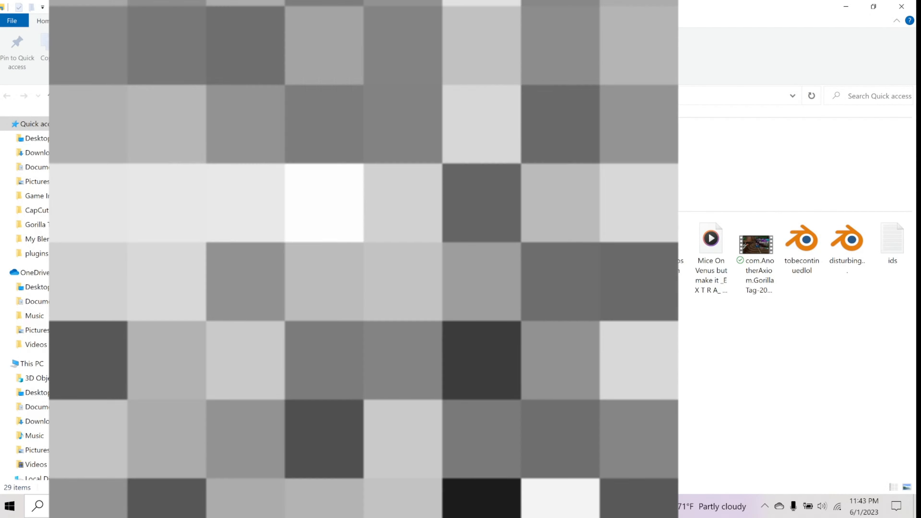
{"action": "scroll", "coordinate": [42, 229], "scroll_direction": "down", "scroll_amount": 1}
{"action": "scroll", "coordinate": [43, 230], "scroll_direction": "up", "scroll_amount": 1}
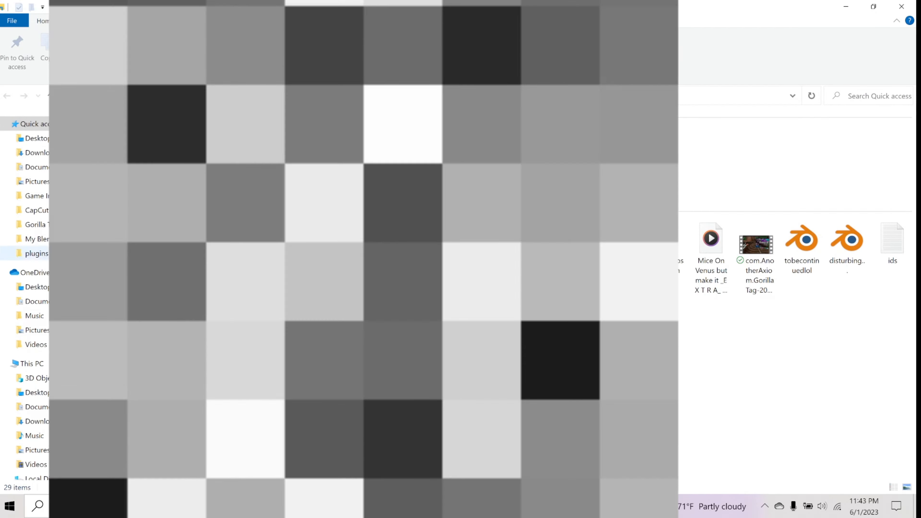
{"action": "scroll", "coordinate": [45, 426], "scroll_direction": "down", "scroll_amount": 1}
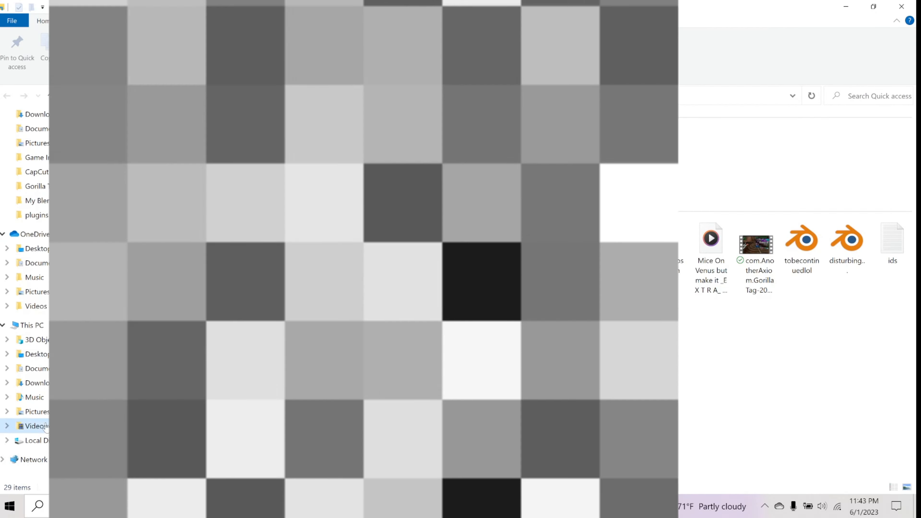
{"action": "left_click", "coordinate": [45, 426]}
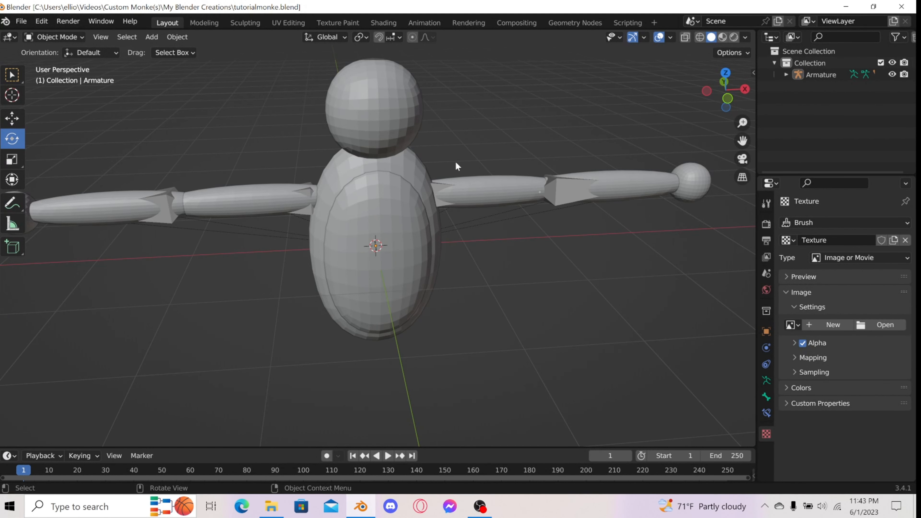
Look over the reopened tutorialmonke.blend model in Blender and close the program
{"action": "middle_click_drag", "start_coordinate": [455, 162], "coordinate": [832, 27]}
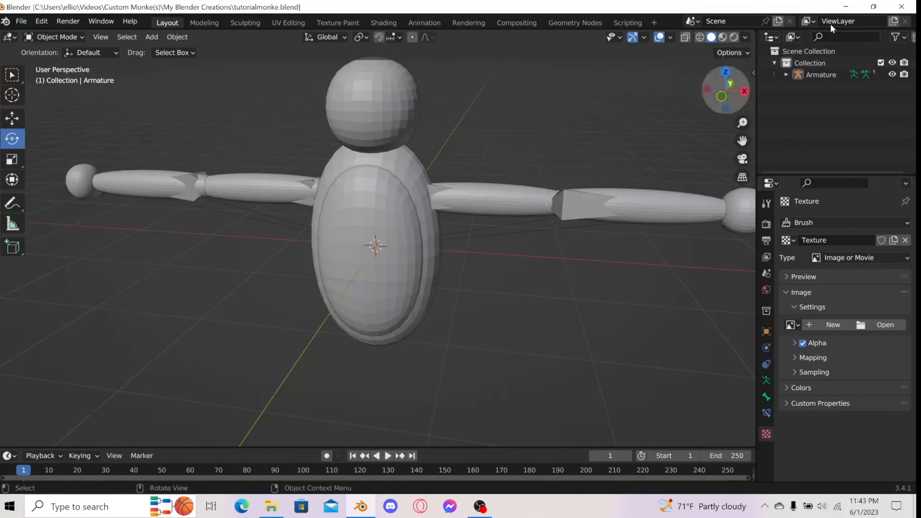
{"action": "left_click", "coordinate": [903, 6]}
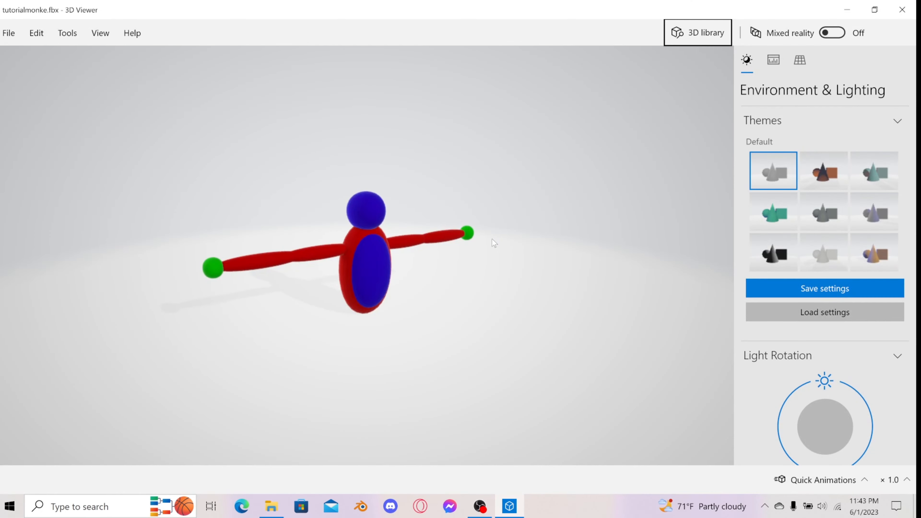
Examine the exported tutorialmonke.fbx in 3D Viewer from several angles and distances, and close the viewer and File Explorer
{"action": "left_click_drag", "start_coordinate": [492, 239], "coordinate": [321, 208]}
{"action": "scroll", "coordinate": [409, 251], "scroll_direction": "up", "scroll_amount": 5}
{"action": "scroll", "coordinate": [342, 228], "scroll_direction": "down", "scroll_amount": 3}
{"action": "scroll", "coordinate": [370, 217], "scroll_direction": "up", "scroll_amount": 3}
{"action": "scroll", "coordinate": [360, 225], "scroll_direction": "down", "scroll_amount": 3}
{"action": "scroll", "coordinate": [421, 210], "scroll_direction": "up", "scroll_amount": 5}
{"action": "scroll", "coordinate": [320, 208], "scroll_direction": "down", "scroll_amount": 3}
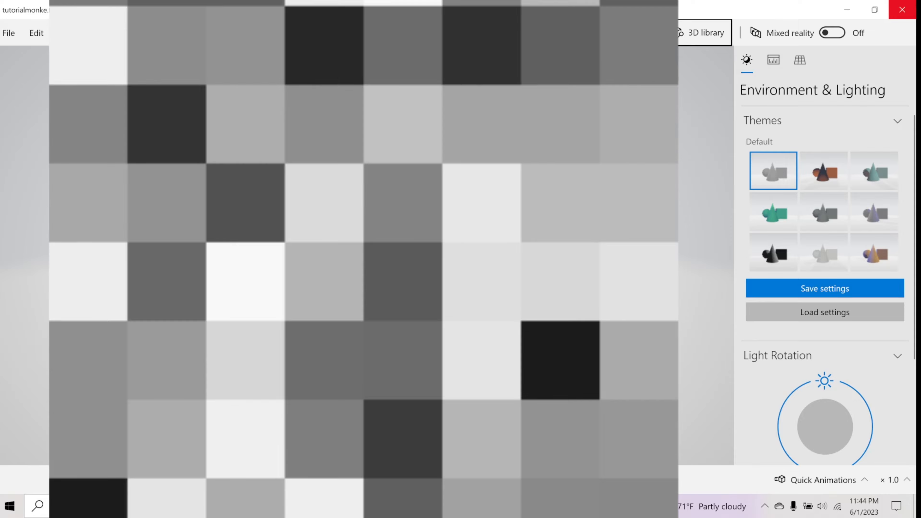
{"action": "left_click", "coordinate": [902, 9]}
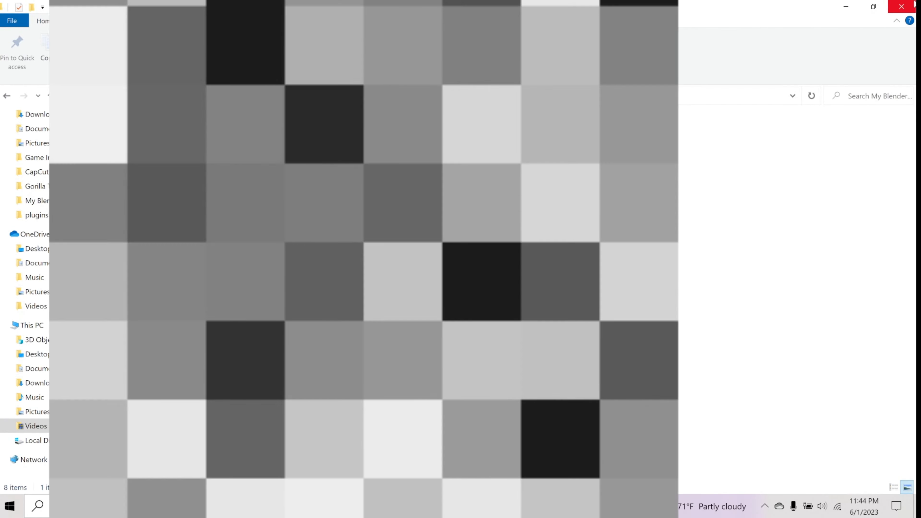
{"action": "left_click", "coordinate": [911, 5]}
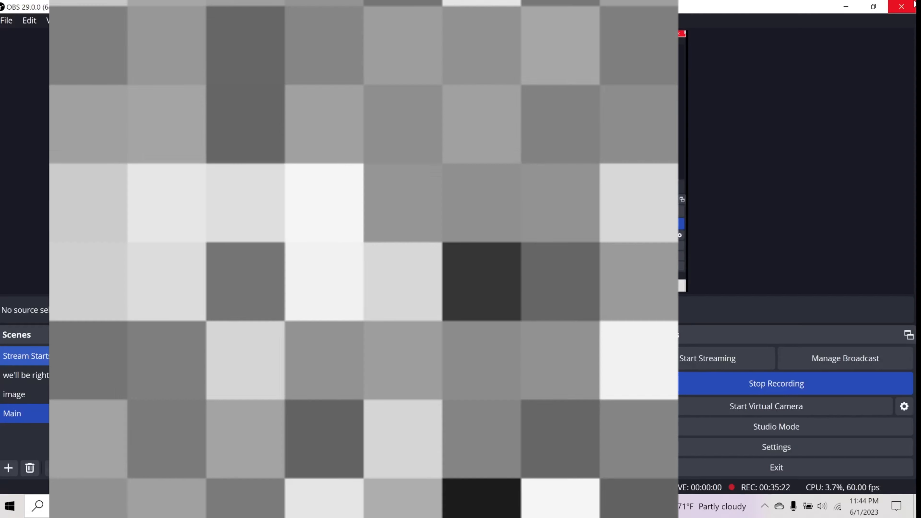